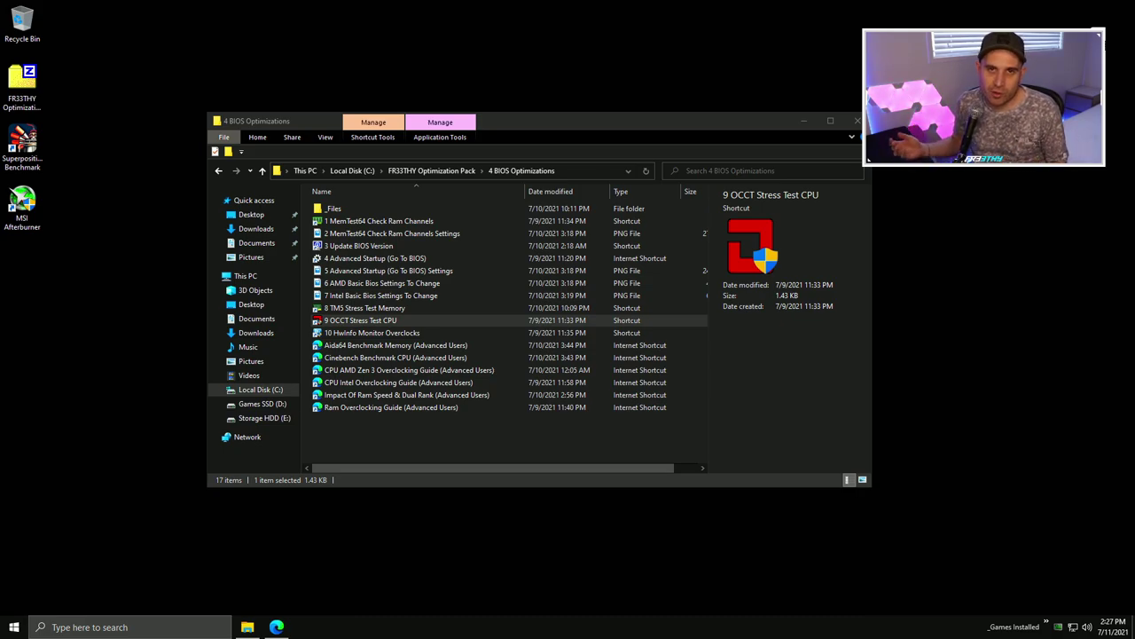
Open the TEST RESULTS OLD sheet in Edge and compare the Tomb Raider average FPS across the default, 3200, 4500 and CPU overclock columns.
{"action": "mouse_move", "coordinate": [277, 628]}
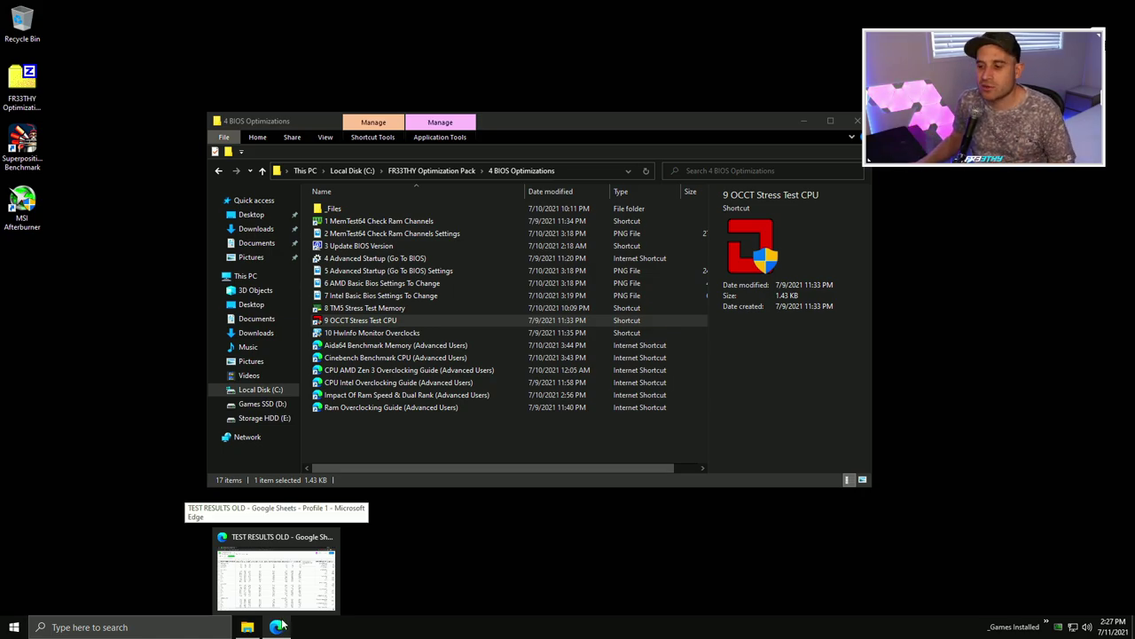
{"action": "left_click", "coordinate": [284, 627]}
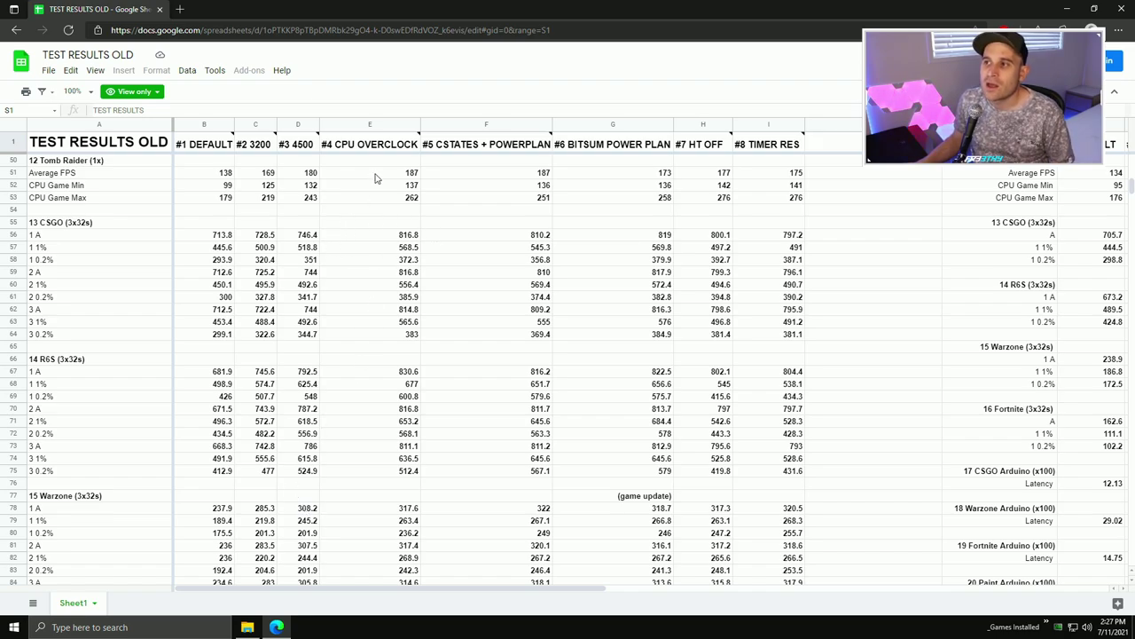
{"action": "left_click", "coordinate": [224, 176]}
{"action": "left_click_drag", "start_coordinate": [224, 176], "coordinate": [266, 174]}
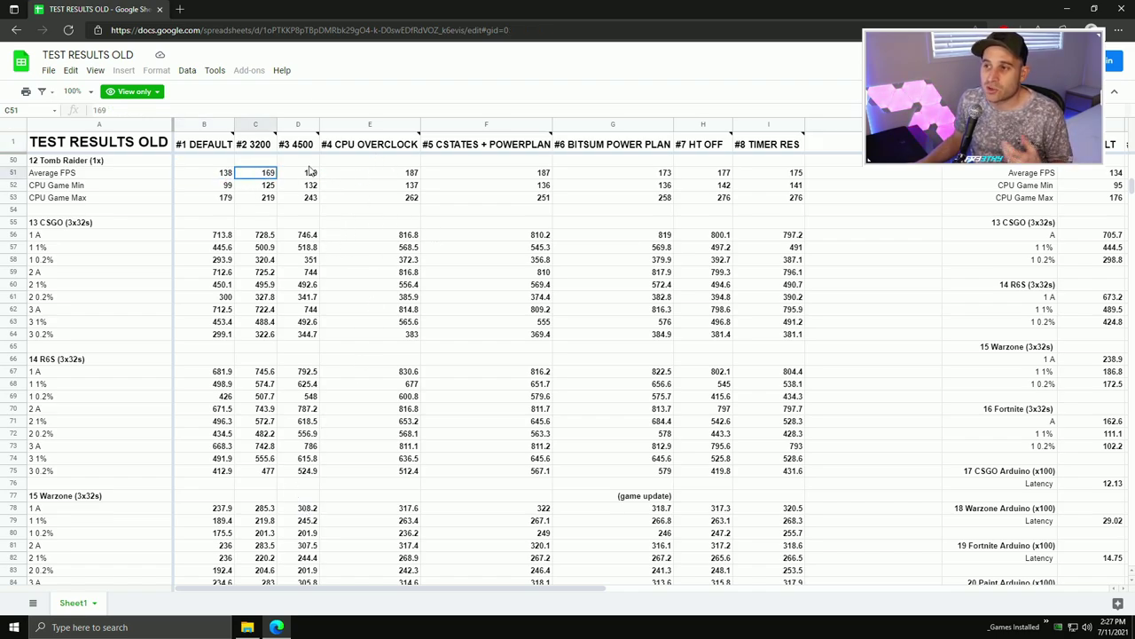
{"action": "left_click", "coordinate": [310, 173]}
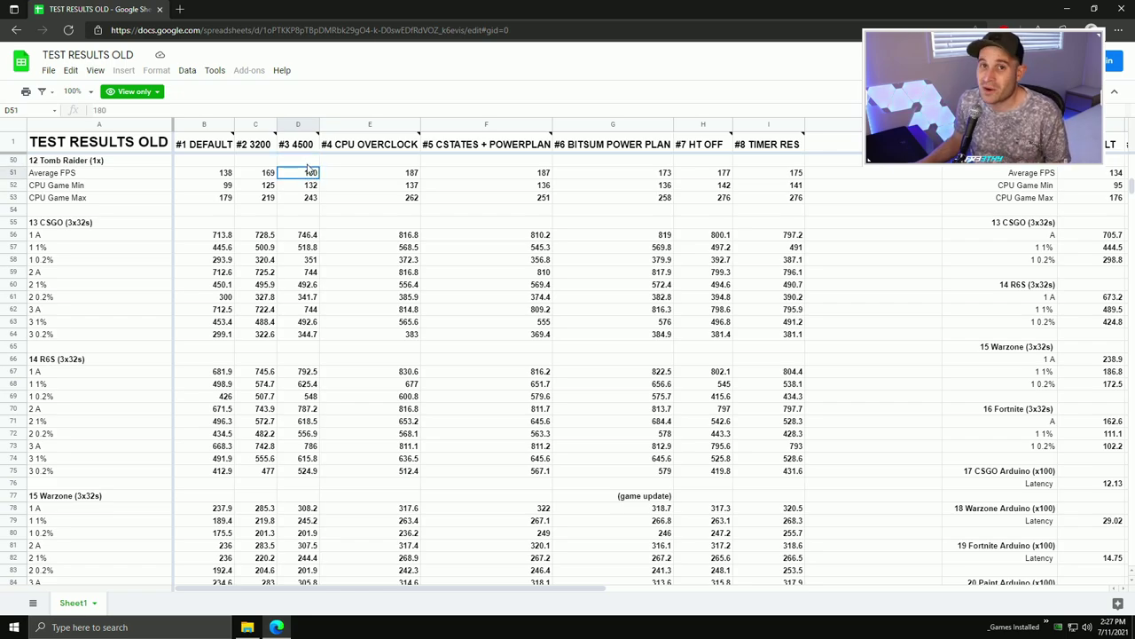
{"action": "left_click", "coordinate": [412, 170]}
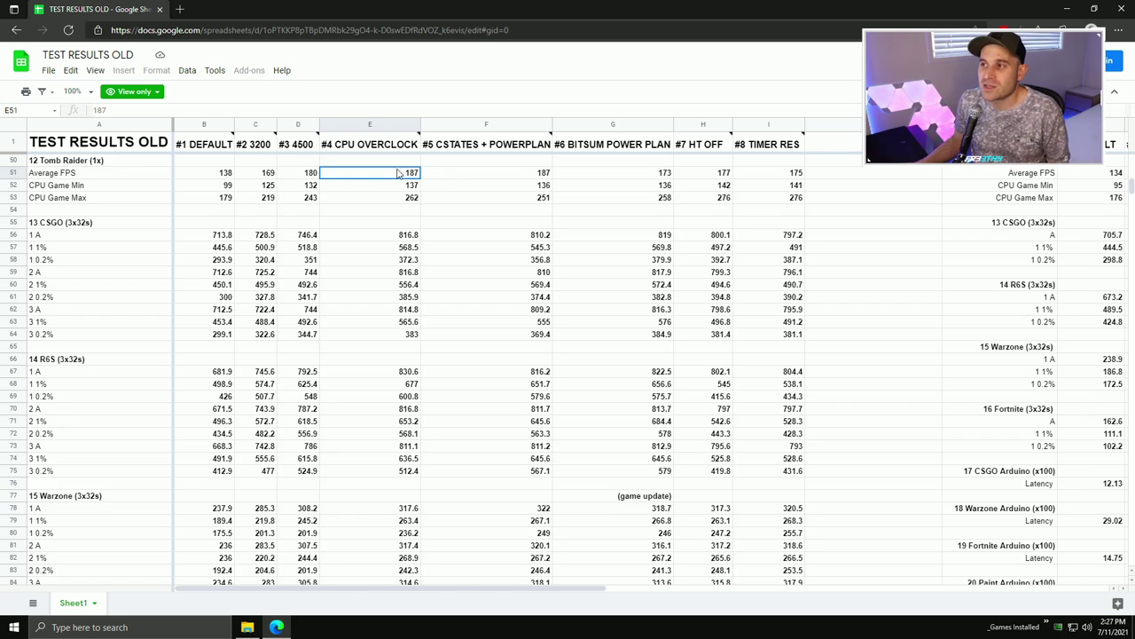
Compare the first CSGO, R6S and Warzone averages between the 4500 and CPU overclock columns, and close the browser.
{"action": "left_click", "coordinate": [308, 236]}
{"action": "left_click", "coordinate": [408, 236]}
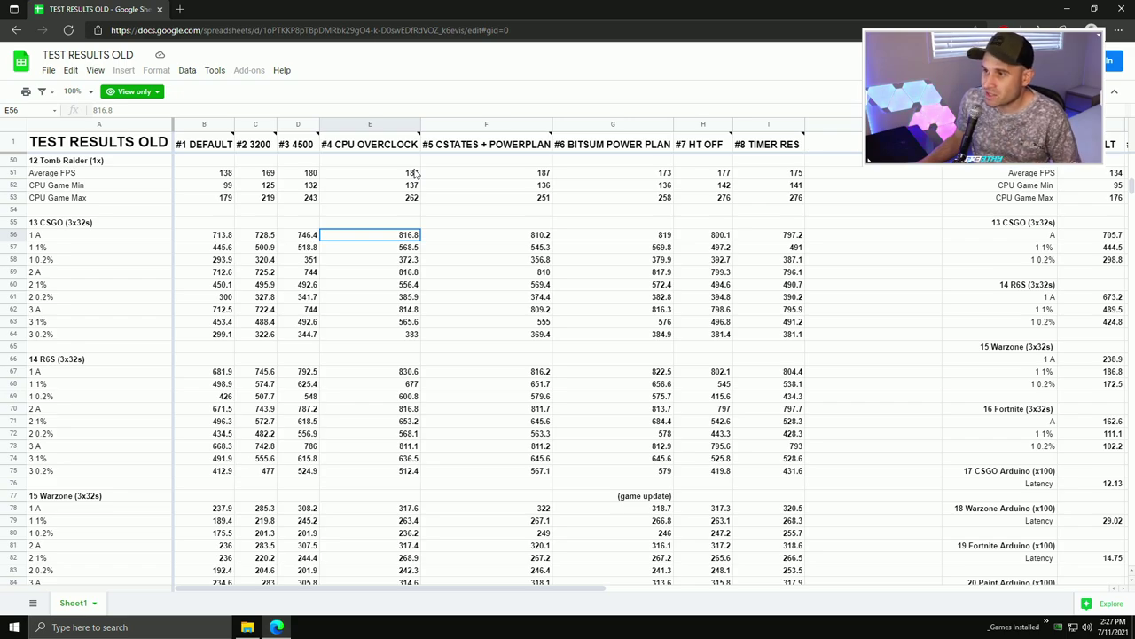
{"action": "left_click", "coordinate": [310, 374]}
{"action": "left_click", "coordinate": [405, 374]}
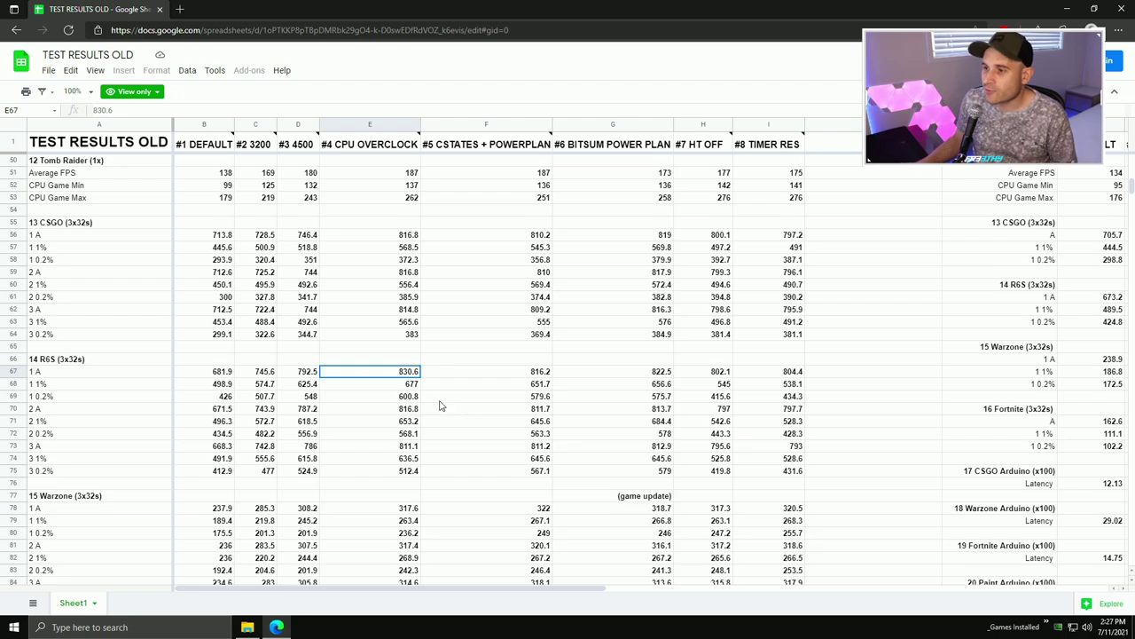
{"action": "left_click", "coordinate": [310, 511]}
{"action": "left_click", "coordinate": [415, 512]}
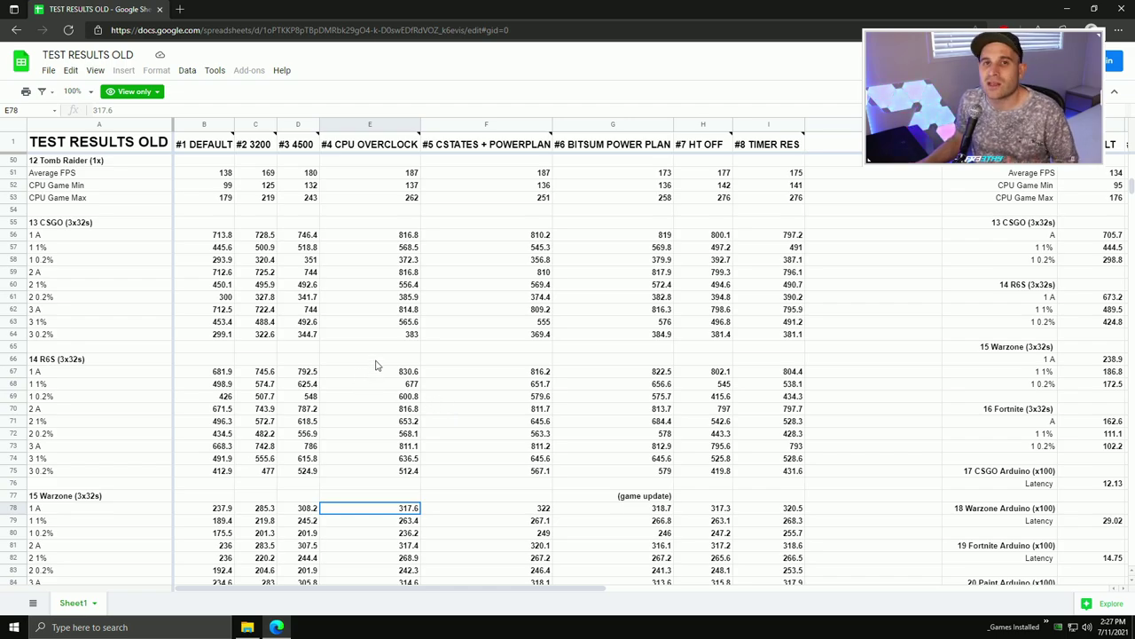
{"action": "left_click", "coordinate": [1120, 8]}
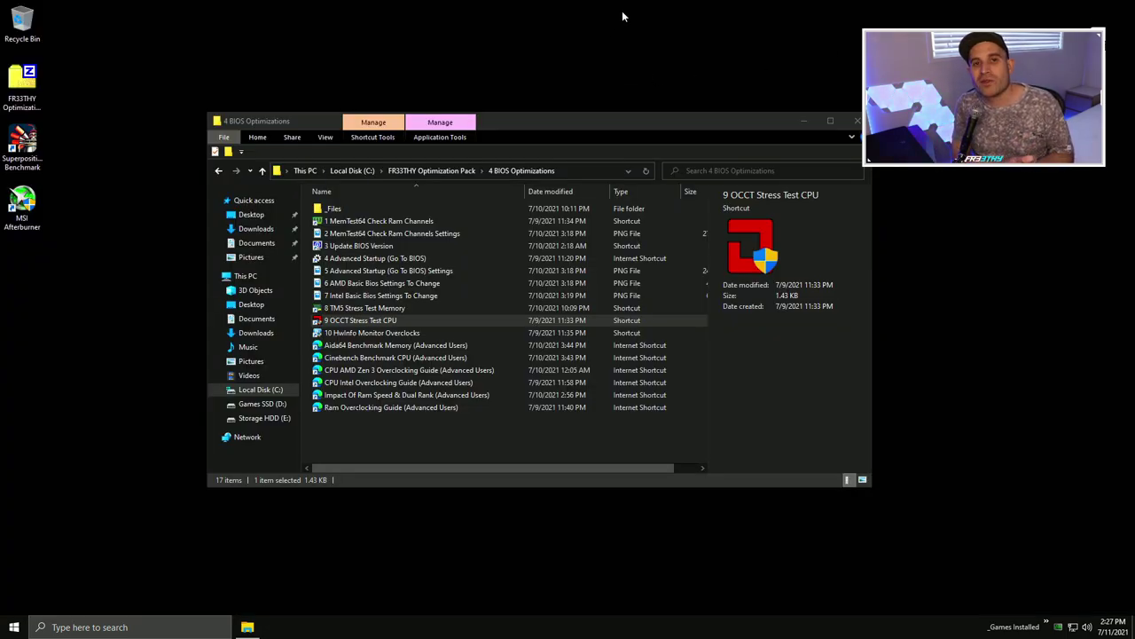
{"action": "left_click", "coordinate": [22, 86]}
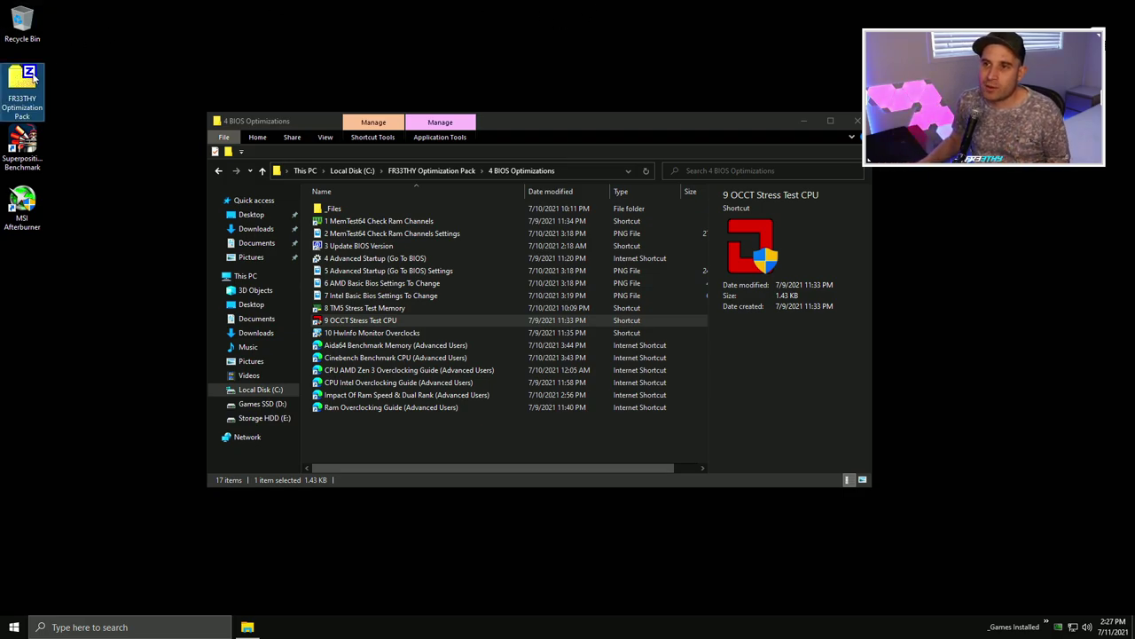
{"action": "left_click", "coordinate": [112, 57]}
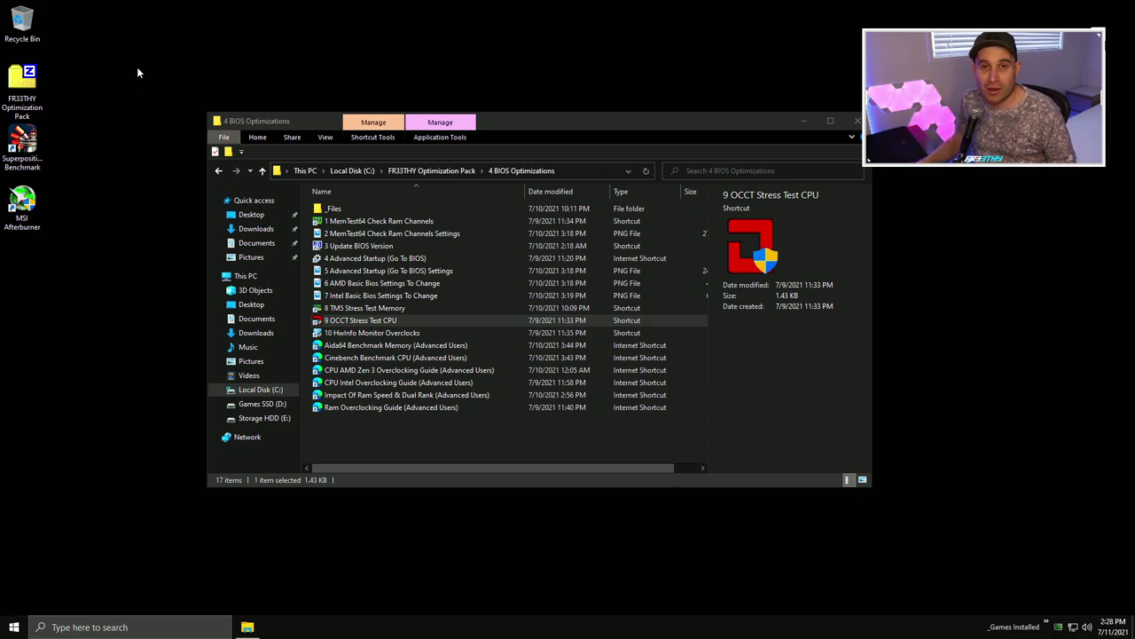
{"action": "left_click", "coordinate": [37, 85]}
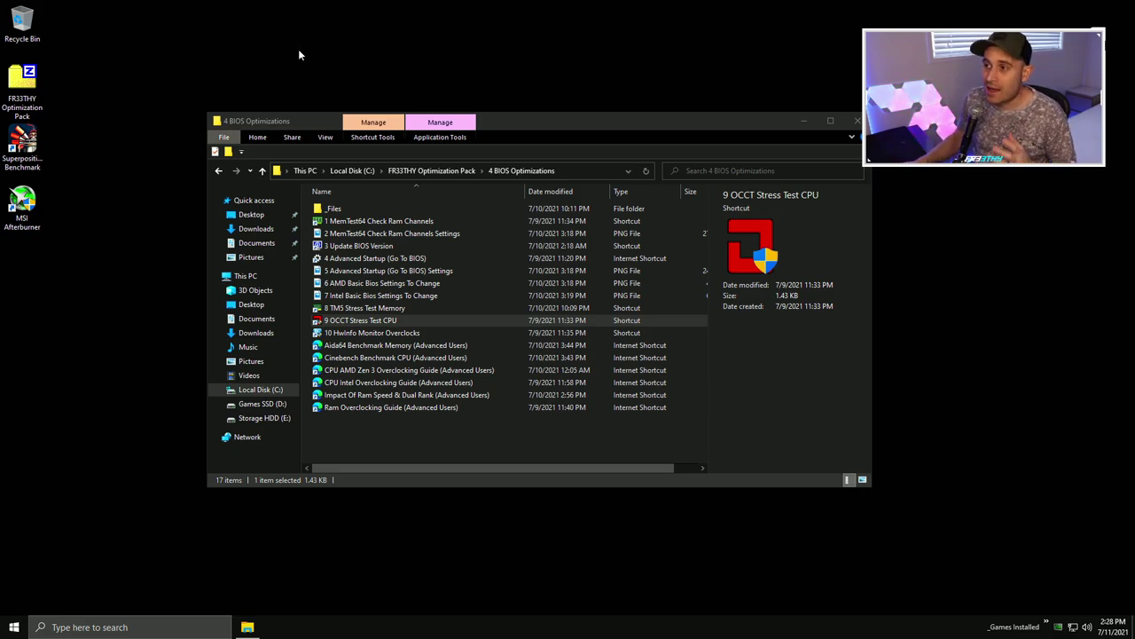
Go through the FR33THY Optimization Pack to the 4 BIOS Optimizations folder and review the 7 Intel Basic Bios Settings To Change image.
{"action": "left_click", "coordinate": [350, 171]}
{"action": "double_click", "coordinate": [345, 208]}
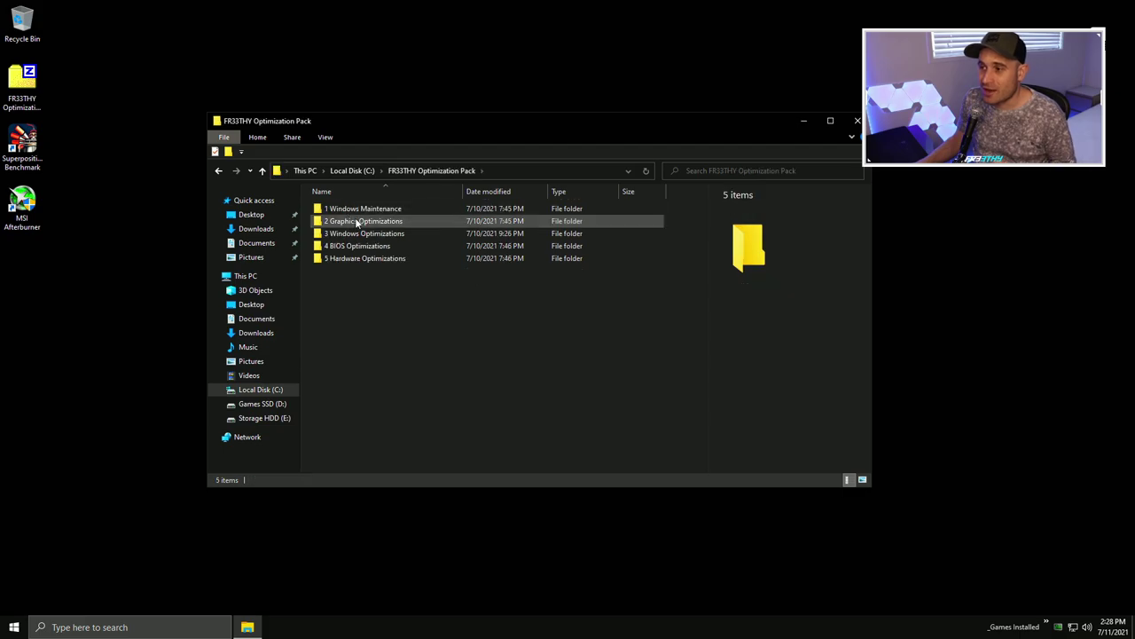
{"action": "double_click", "coordinate": [363, 246]}
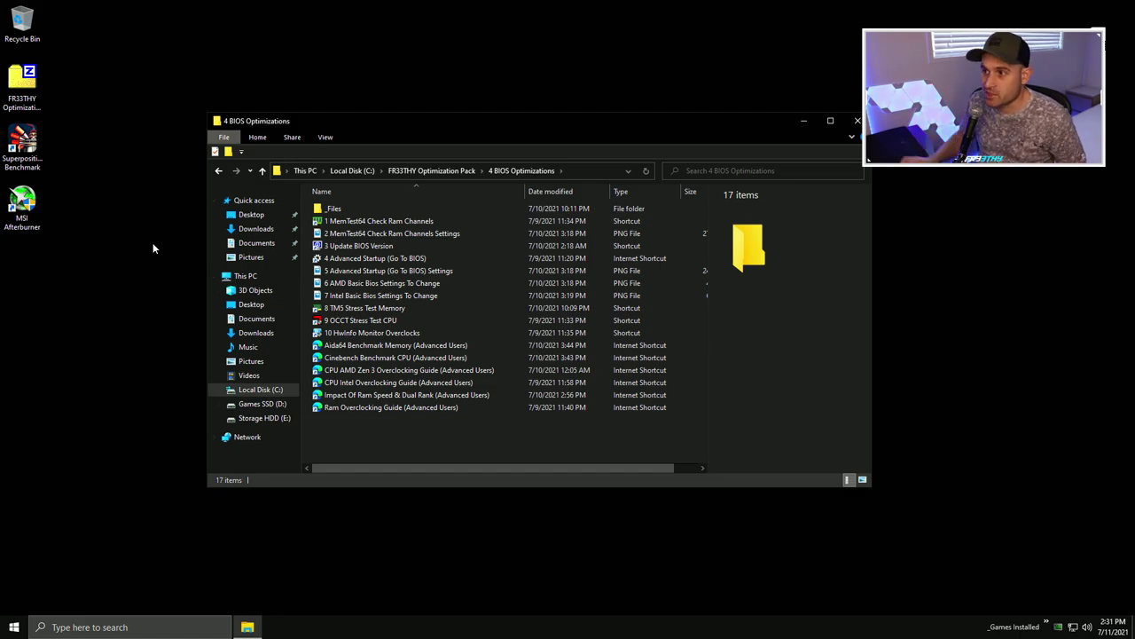
{"action": "double_click", "coordinate": [401, 298]}
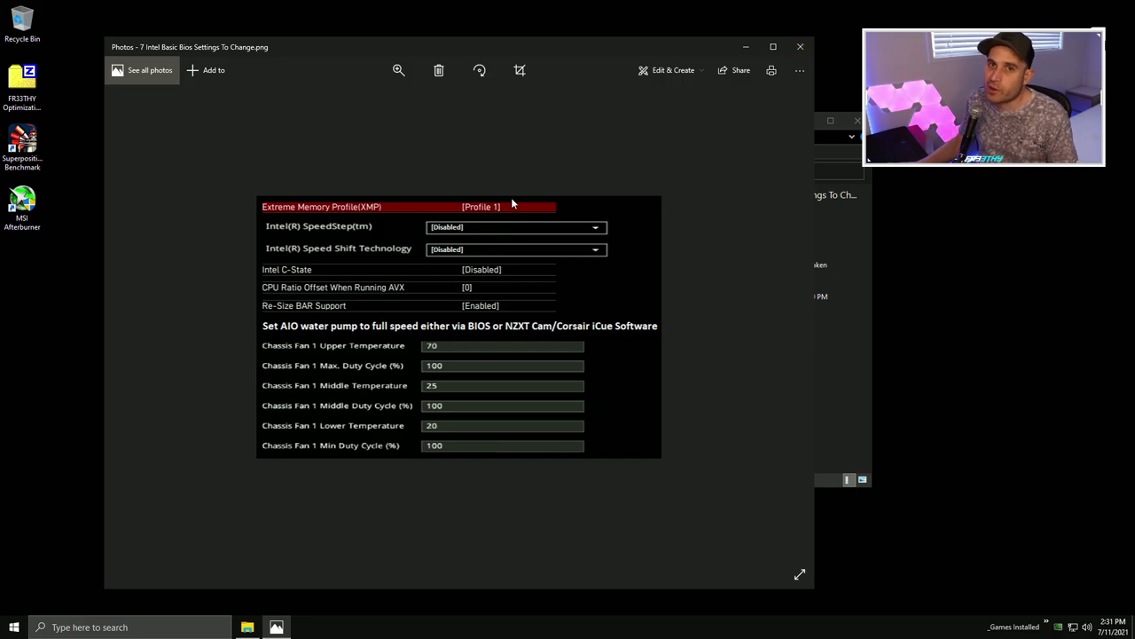
{"action": "left_click", "coordinate": [800, 46]}
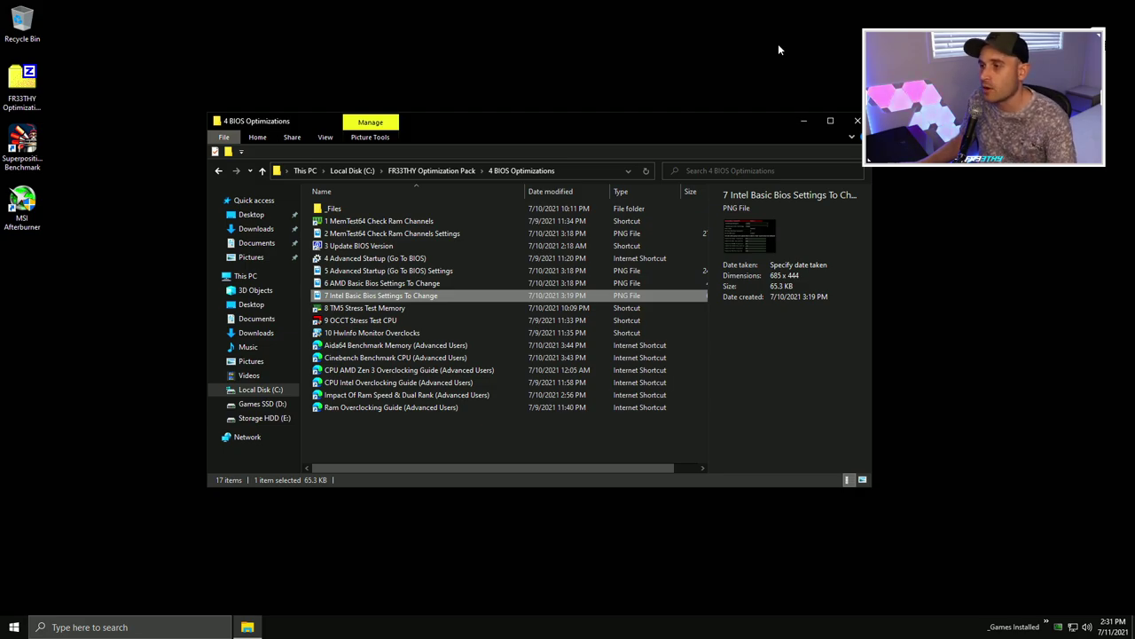
Launch HWiNFO64 from the 10 HwInfo Monitor Overclocks shortcut with administrator permission and move its Sensor Status window to the middle of the desktop.
{"action": "left_click", "coordinate": [365, 334]}
{"action": "double_click", "coordinate": [365, 333]}
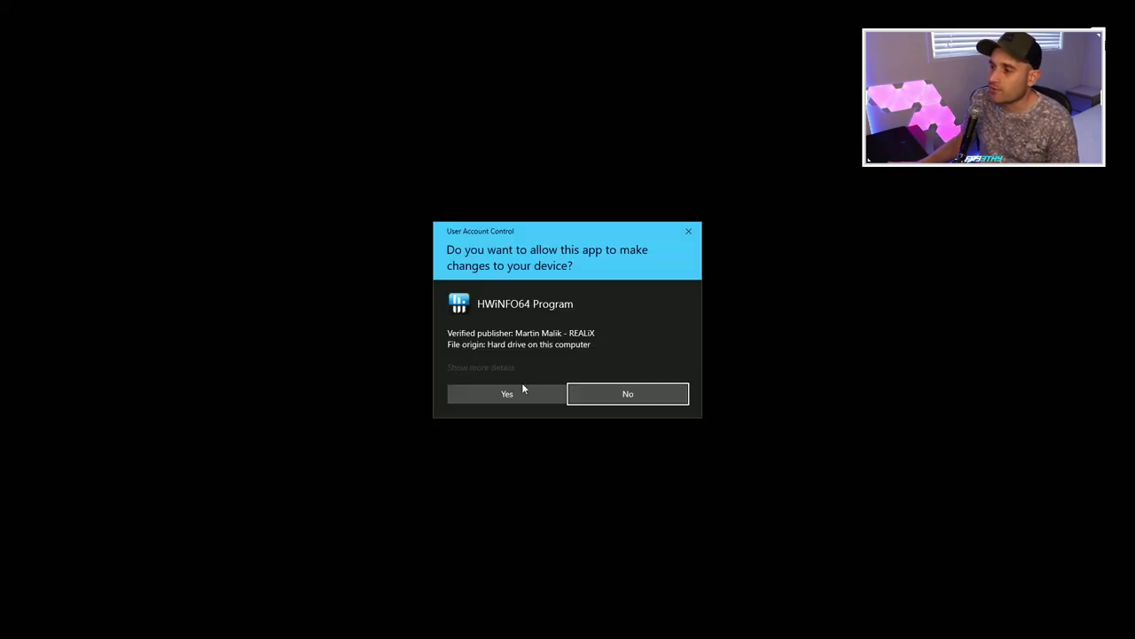
{"action": "left_click", "coordinate": [522, 382]}
{"action": "left_click", "coordinate": [579, 344]}
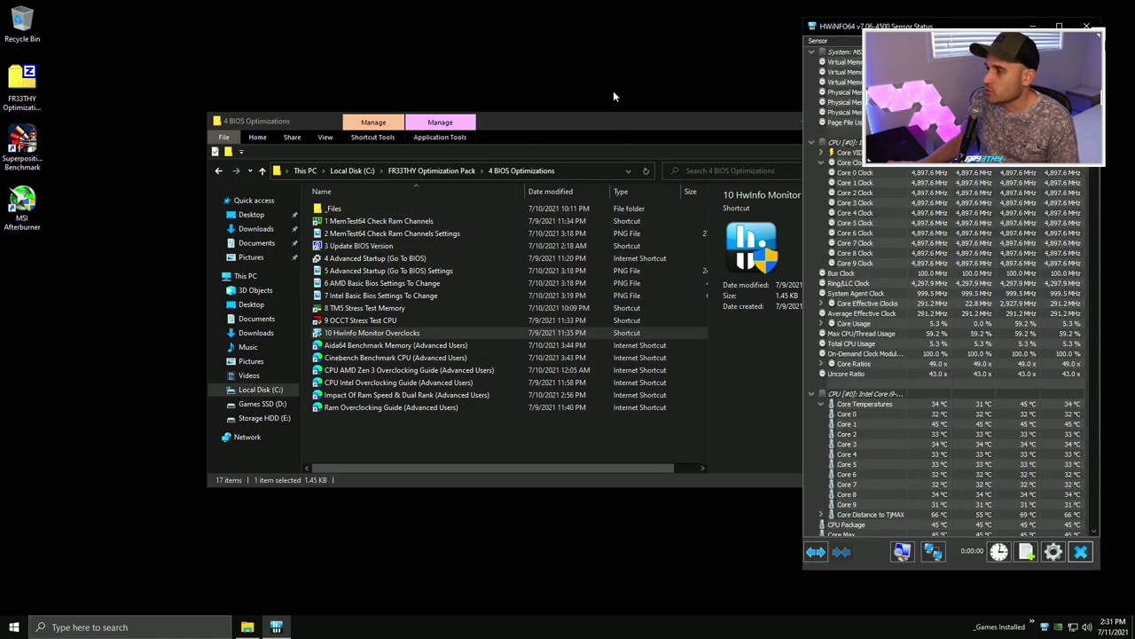
{"action": "left_click_drag", "start_coordinate": [910, 28], "coordinate": [571, 34]}
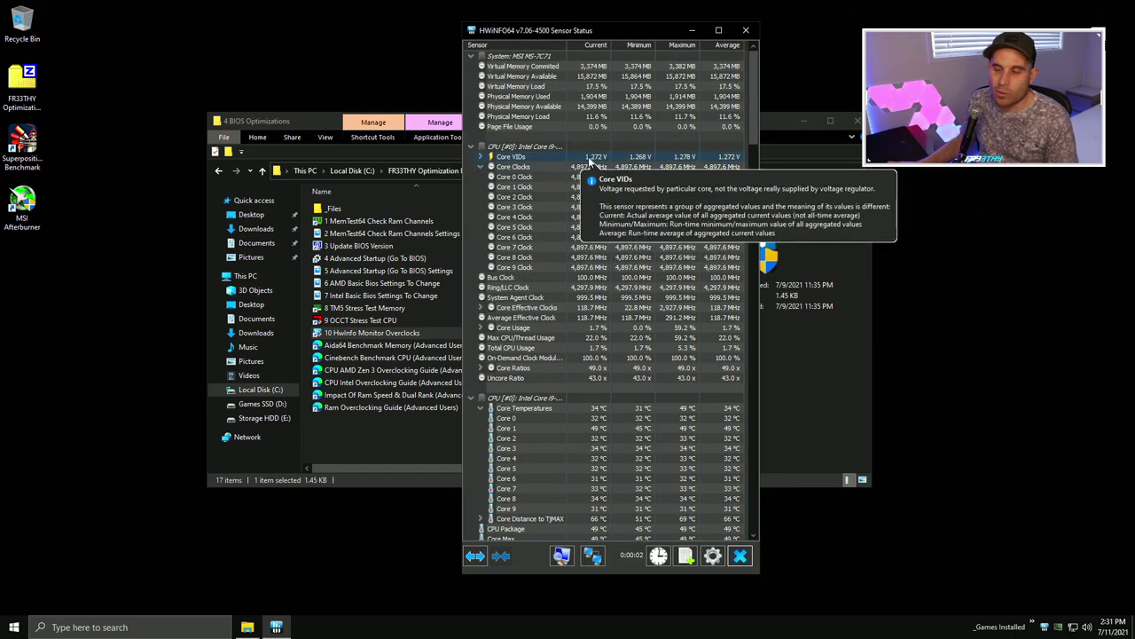
Check the core voltage request, the individual core clocks and the ring clock in the sensor list.
{"action": "left_click", "coordinate": [652, 297]}
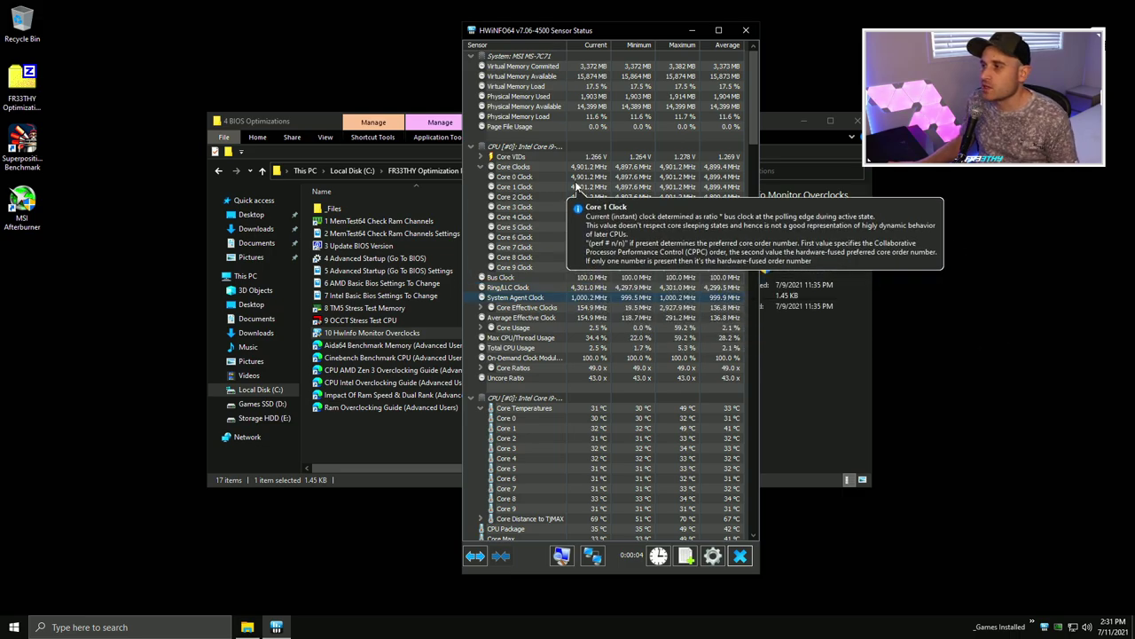
{"action": "left_click", "coordinate": [592, 267]}
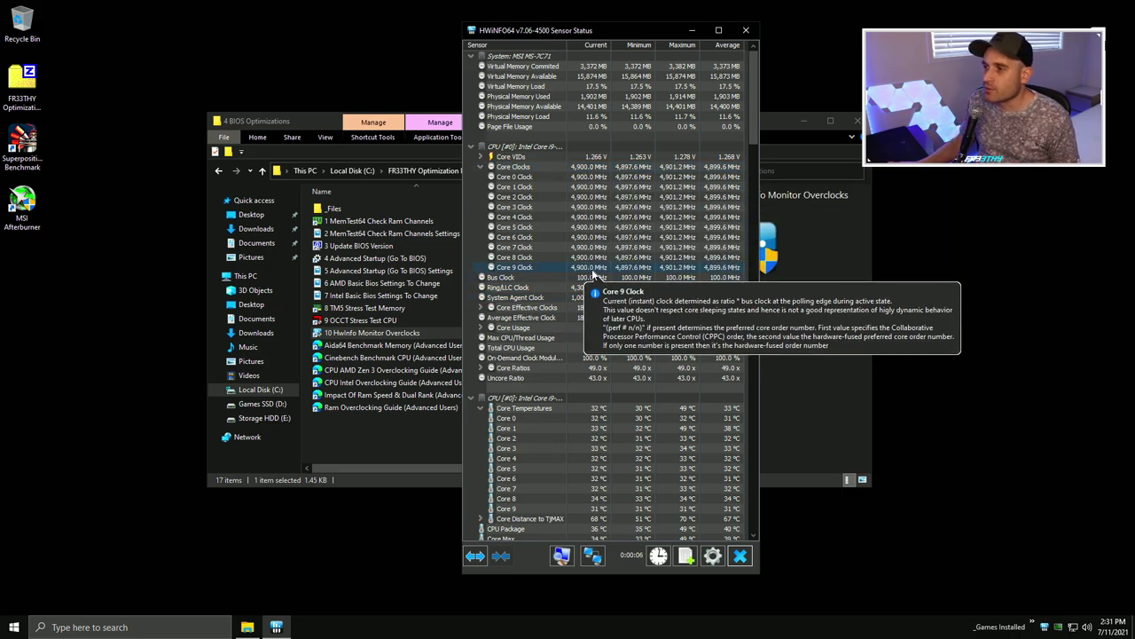
{"action": "left_click", "coordinate": [594, 166]}
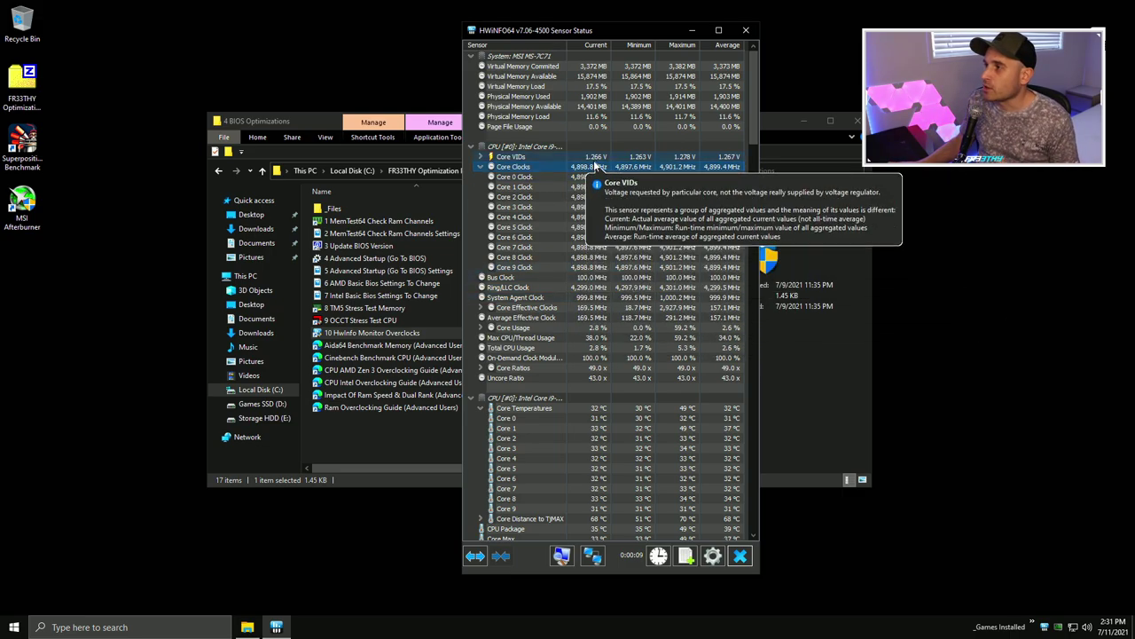
{"action": "left_click", "coordinate": [592, 288]}
Check the core temperatures, memory timings, Vcore, DRAM voltage and VR VOUT in the sensor list.
{"action": "scroll", "coordinate": [687, 403], "scroll_direction": "down", "scroll_amount": 2}
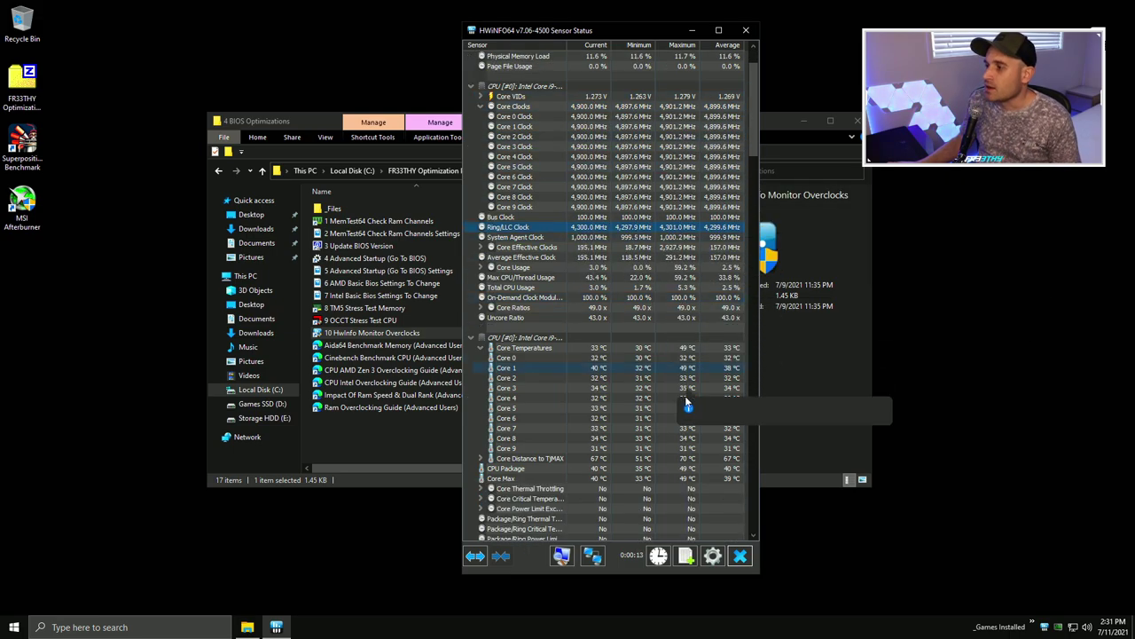
{"action": "scroll", "coordinate": [687, 404], "scroll_direction": "down", "scroll_amount": 7}
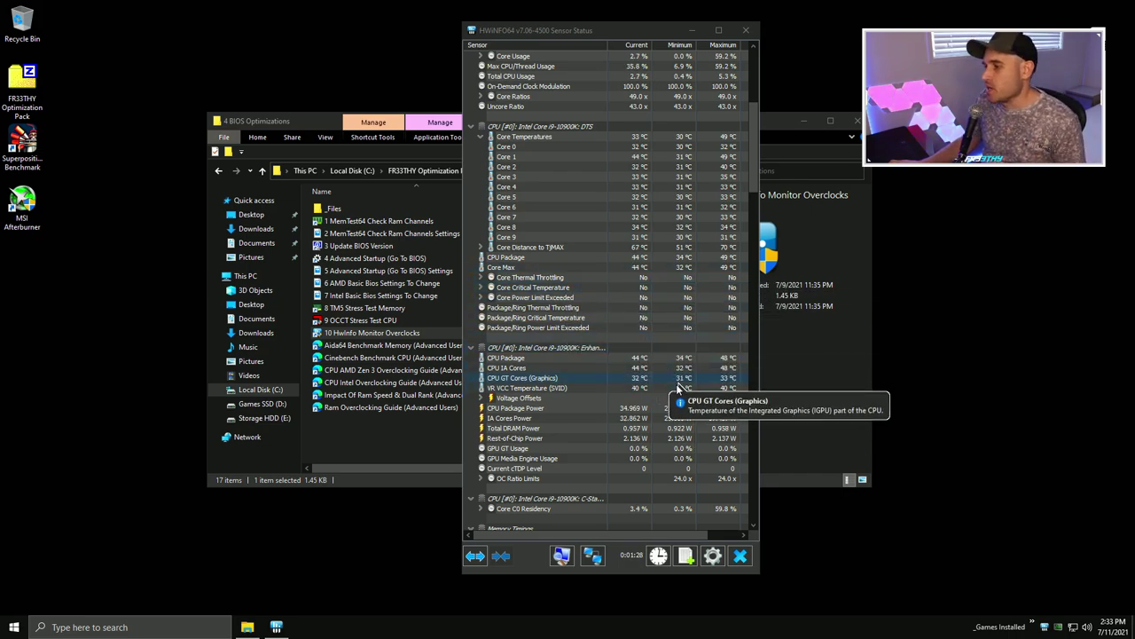
{"action": "scroll", "coordinate": [676, 383], "scroll_direction": "down", "scroll_amount": 15}
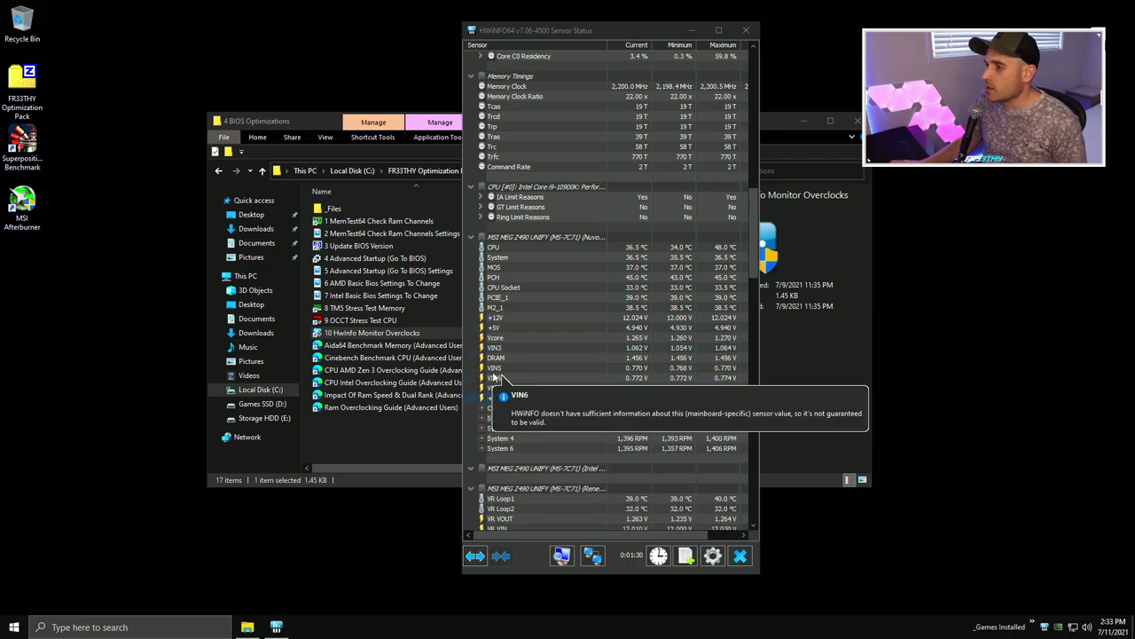
{"action": "left_click", "coordinate": [532, 338]}
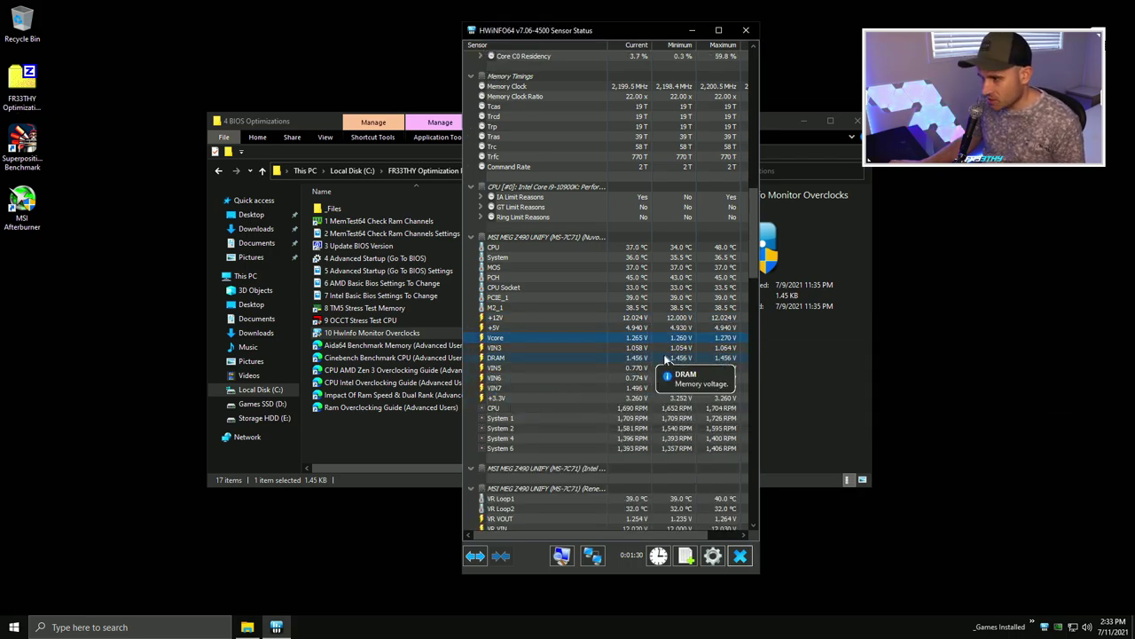
{"action": "scroll", "coordinate": [667, 363], "scroll_direction": "down", "scroll_amount": 5}
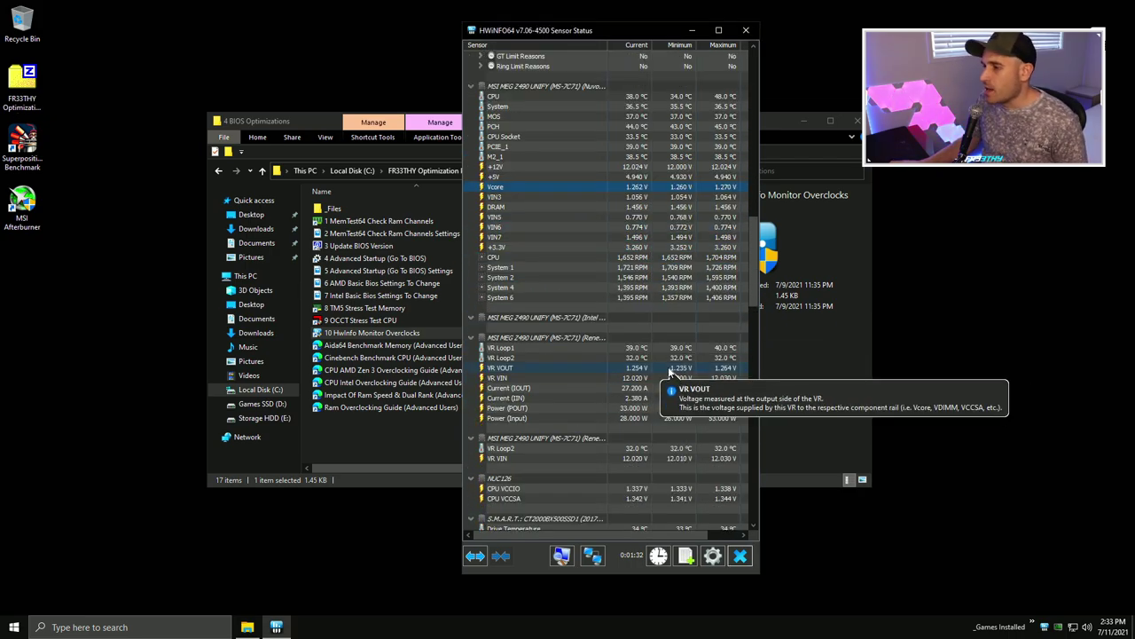
{"action": "scroll", "coordinate": [672, 364], "scroll_direction": "down", "scroll_amount": 2}
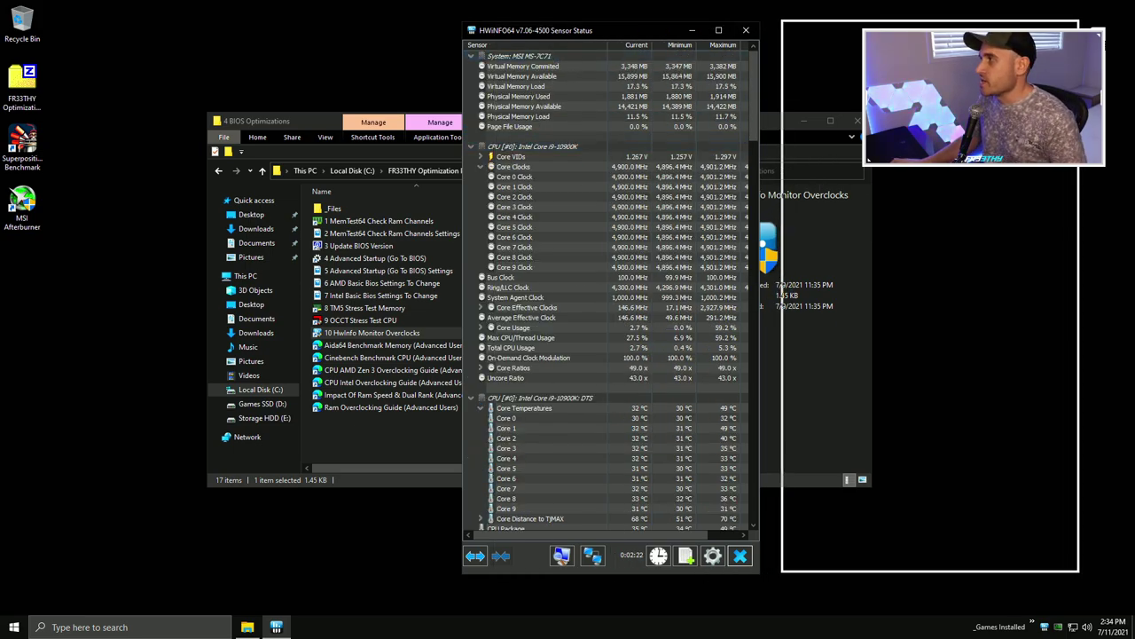
Move the sensor window clear of the folder and launch OCCT from the 9 OCCT Stress Test CPU shortcut with administrator permission.
{"action": "left_click_drag", "start_coordinate": [923, 29], "coordinate": [936, 22]}
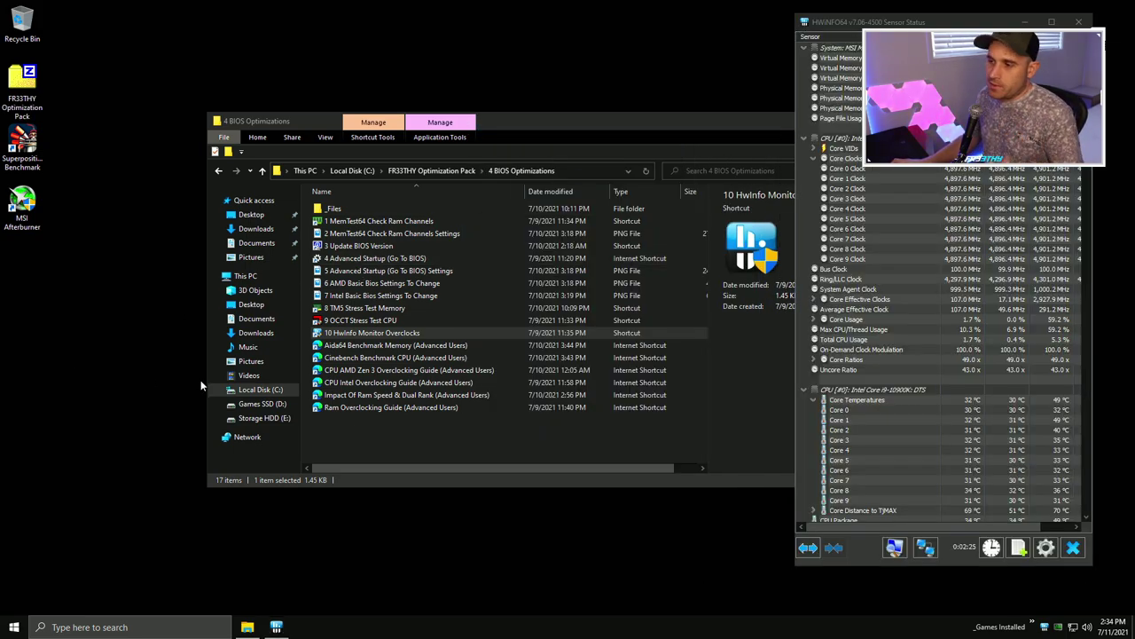
{"action": "double_click", "coordinate": [362, 320]}
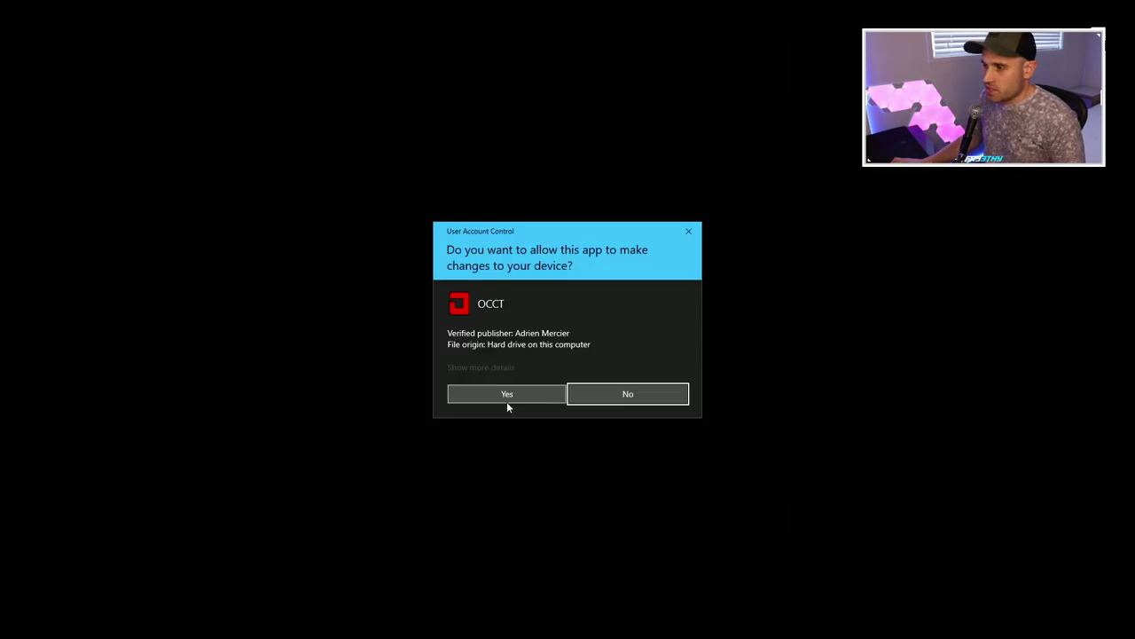
{"action": "left_click", "coordinate": [506, 397]}
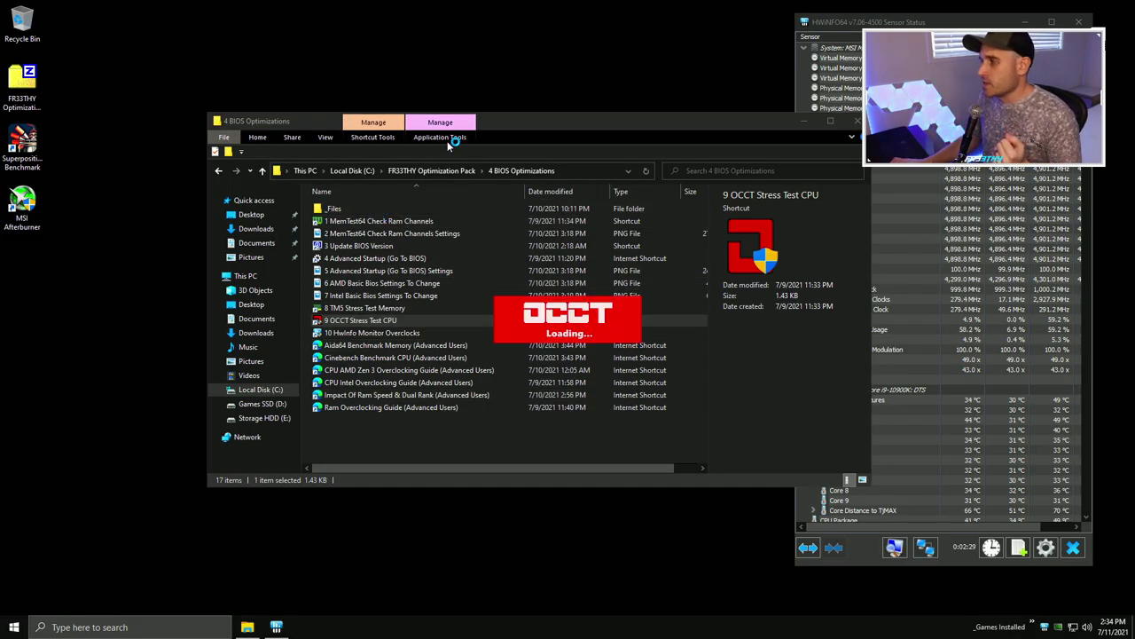
Bring the HWiNFO64 sensor window forward, then switch to OCCT and shift its window slightly towards the desktop's upper-left corner.
{"action": "left_click", "coordinate": [885, 24]}
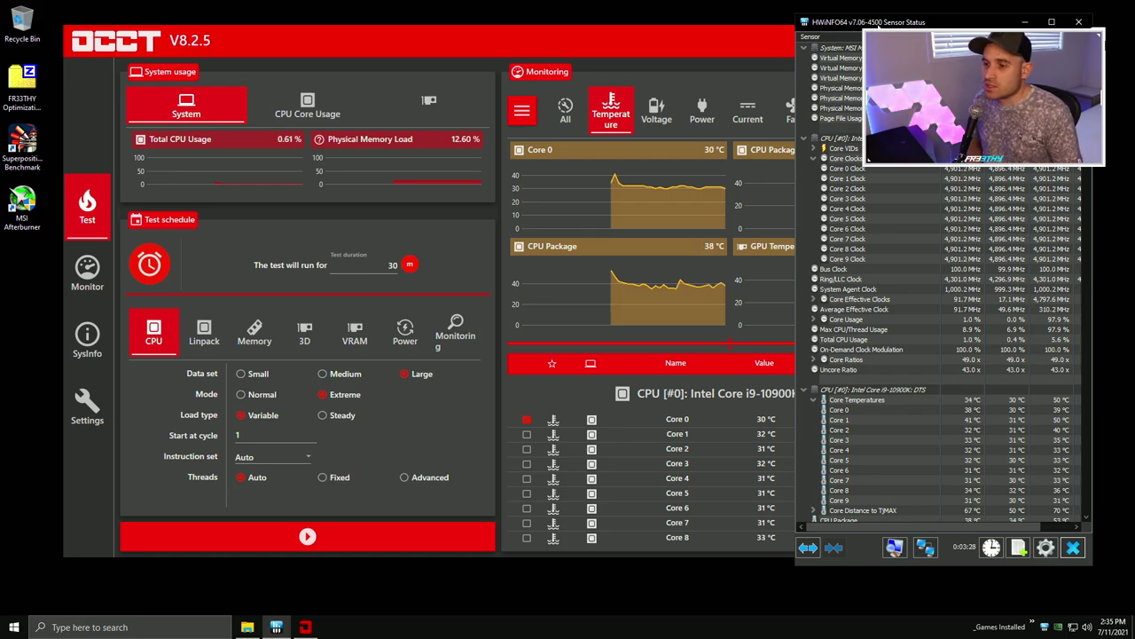
{"action": "left_click", "coordinate": [290, 41]}
{"action": "left_click_drag", "start_coordinate": [290, 41], "coordinate": [283, 35]}
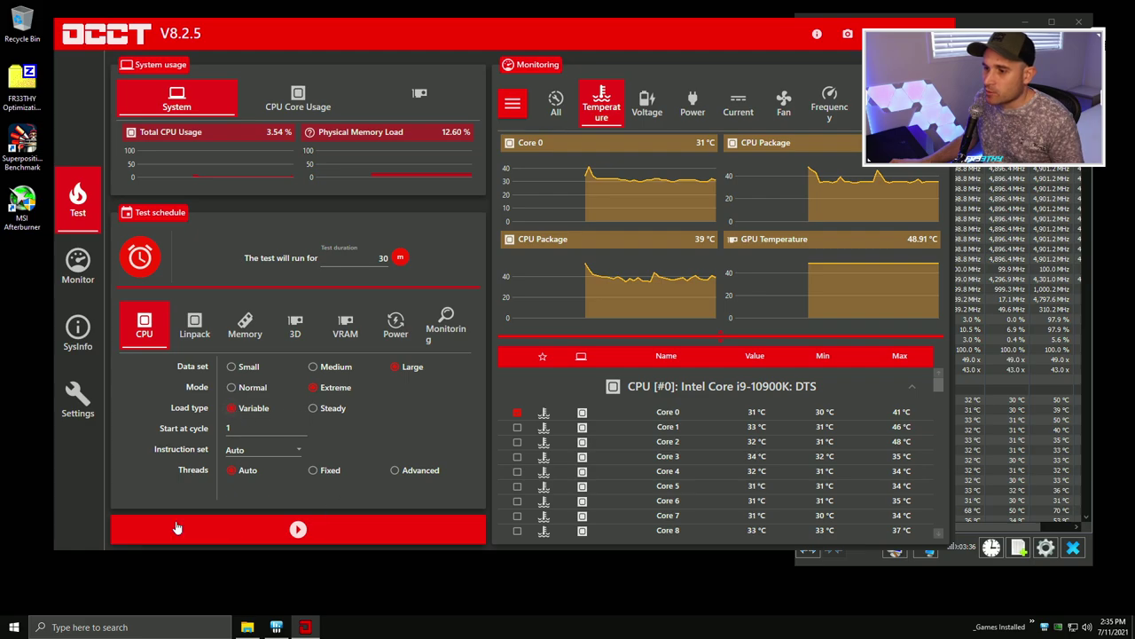
Start OCCT's 30-minute CPU test with the Large data set in Extreme mode and bring the HWiNFO64 core temperatures into view.
{"action": "left_click", "coordinate": [308, 533]}
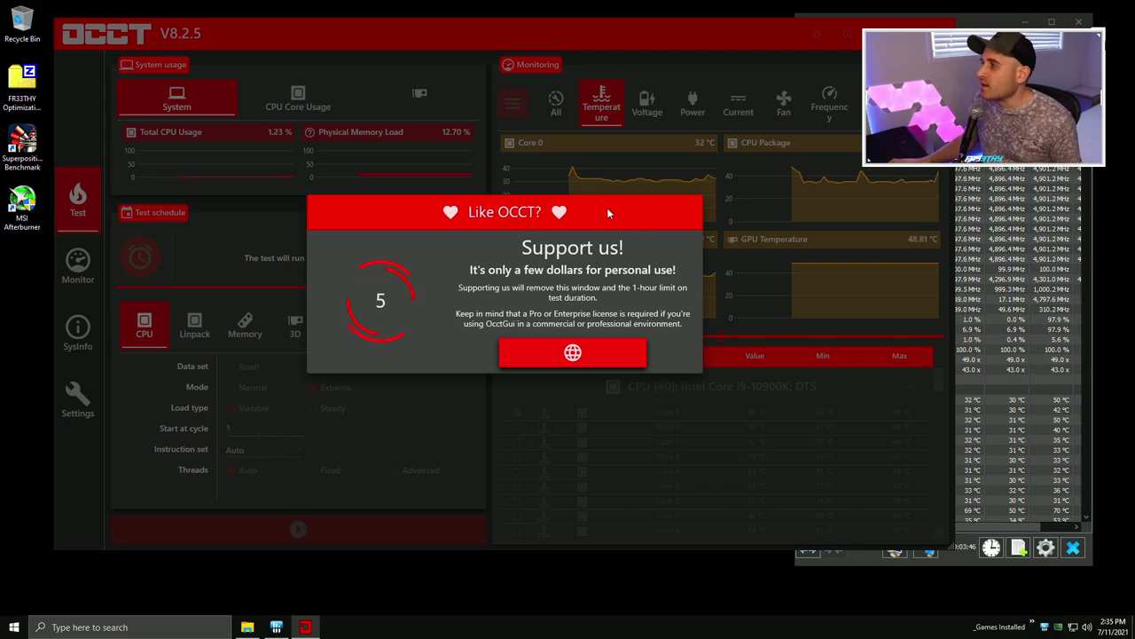
{"action": "left_click", "coordinate": [1029, 210]}
{"action": "scroll", "coordinate": [1088, 419], "scroll_direction": "down", "scroll_amount": 3}
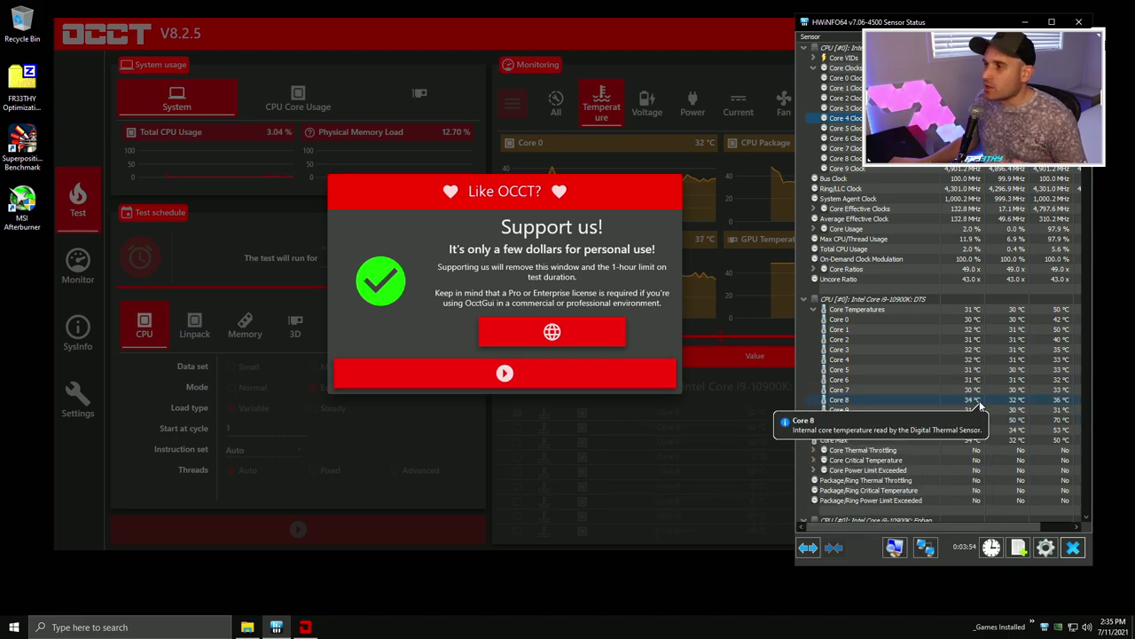
{"action": "left_click", "coordinate": [521, 380]}
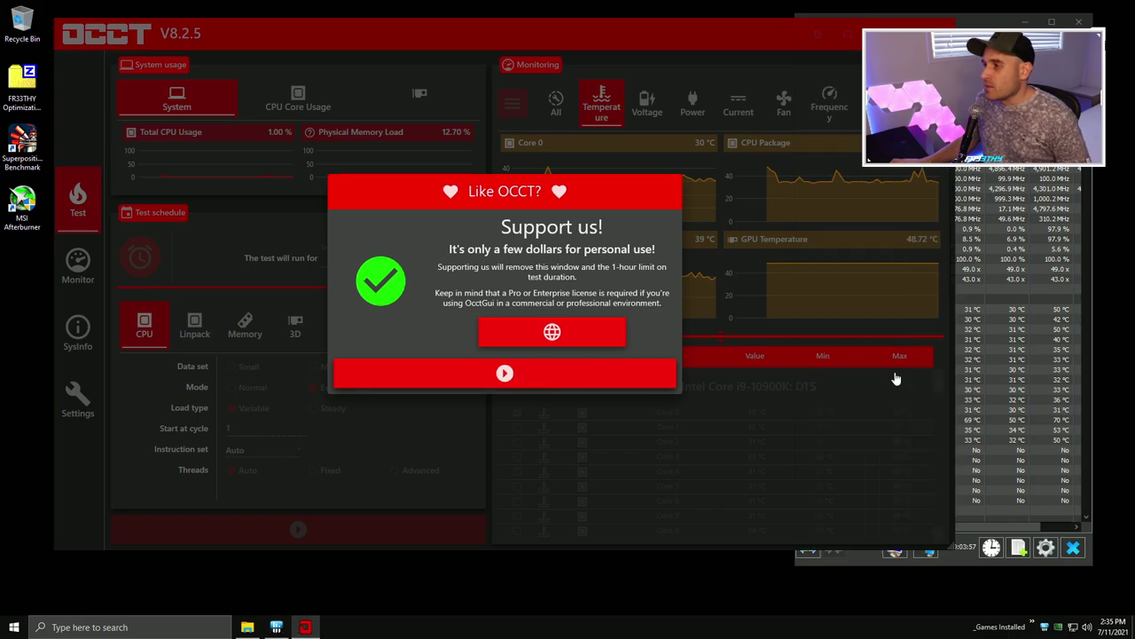
{"action": "left_click", "coordinate": [1037, 362]}
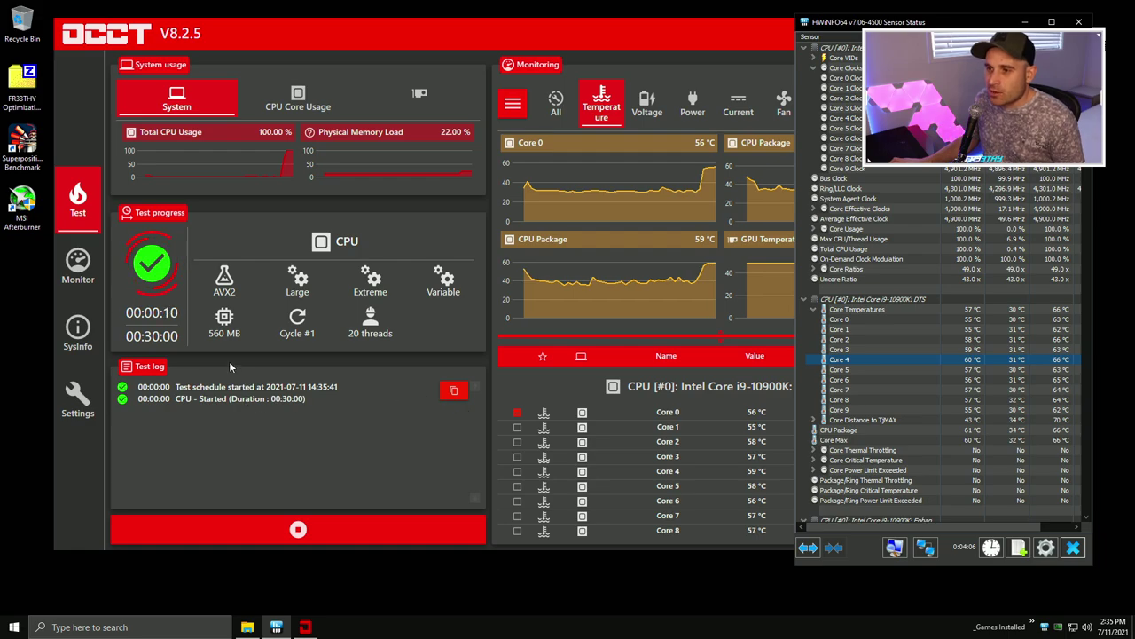
Stop the CPU stress test, return to the test schedule, and close both OCCT and HWiNFO64.
{"action": "left_click", "coordinate": [264, 521]}
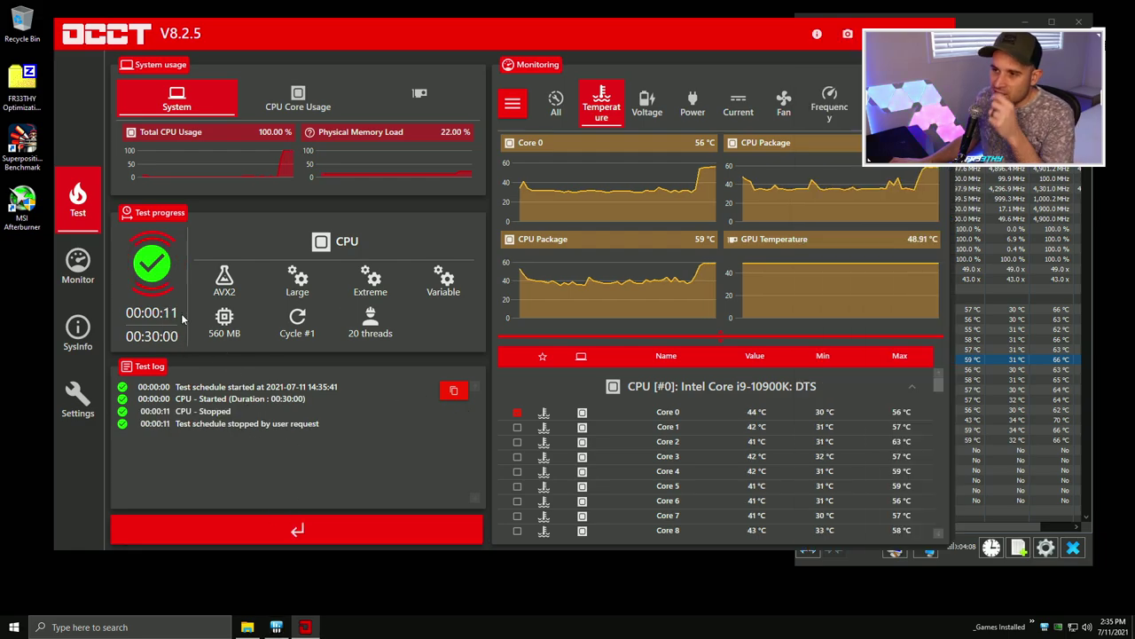
{"action": "left_click", "coordinate": [257, 536]}
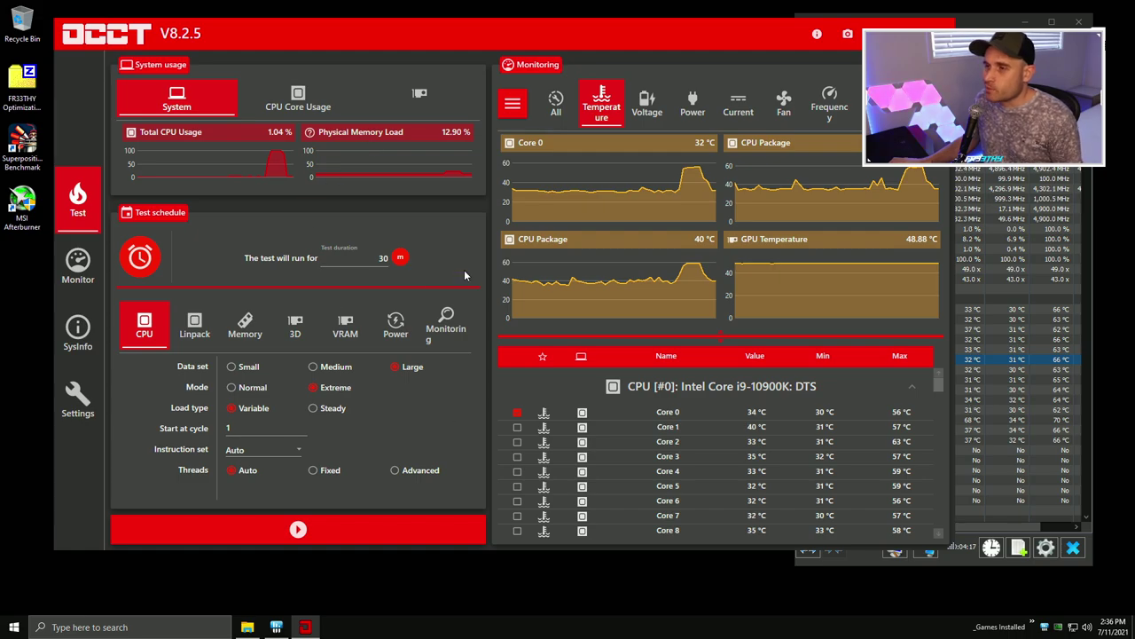
{"action": "key", "text": "alt+F4"}
{"action": "left_click", "coordinate": [1085, 20]}
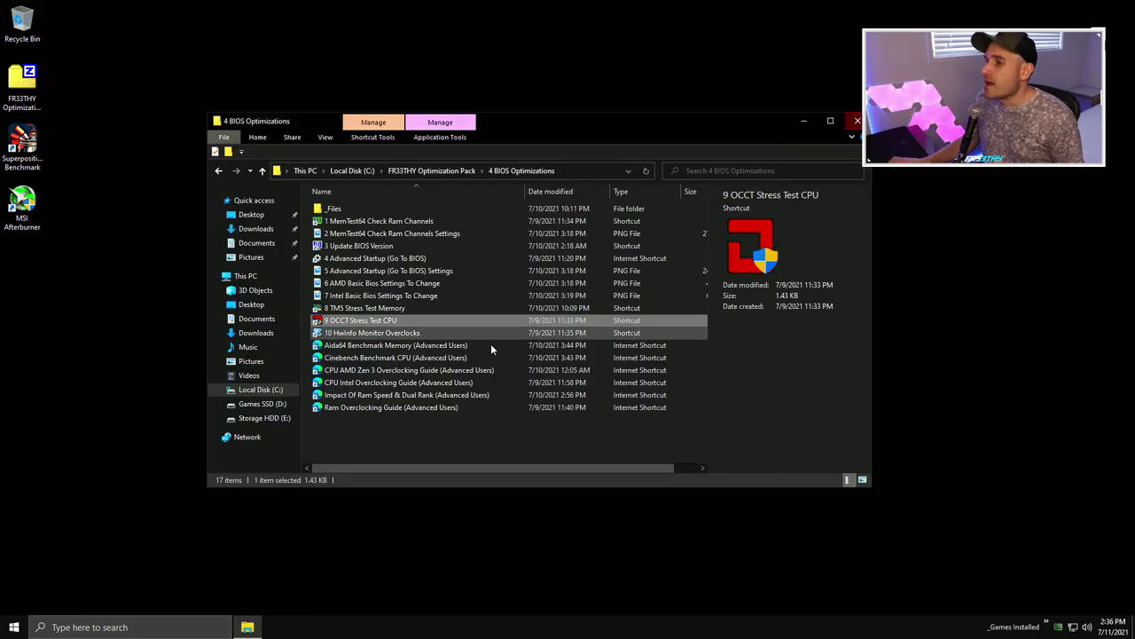
Open the Impact Of Ram Speed & Dual Rank link from the BIOS Optimizations folder and examine the Fortnite FPS chart.
{"action": "left_click", "coordinate": [446, 427]}
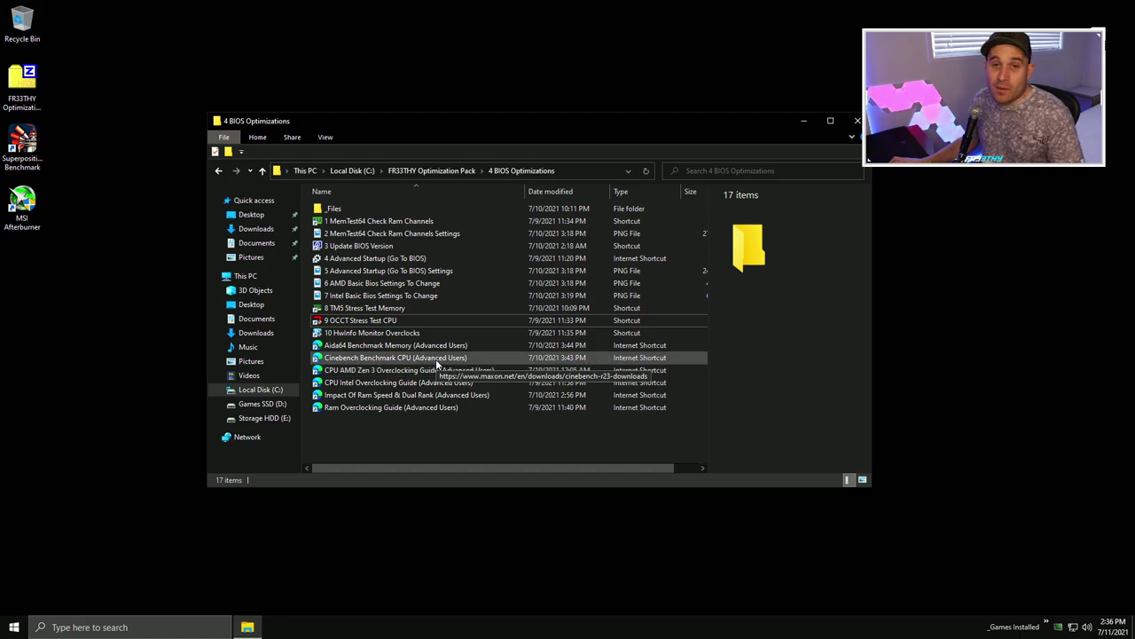
{"action": "double_click", "coordinate": [408, 394]}
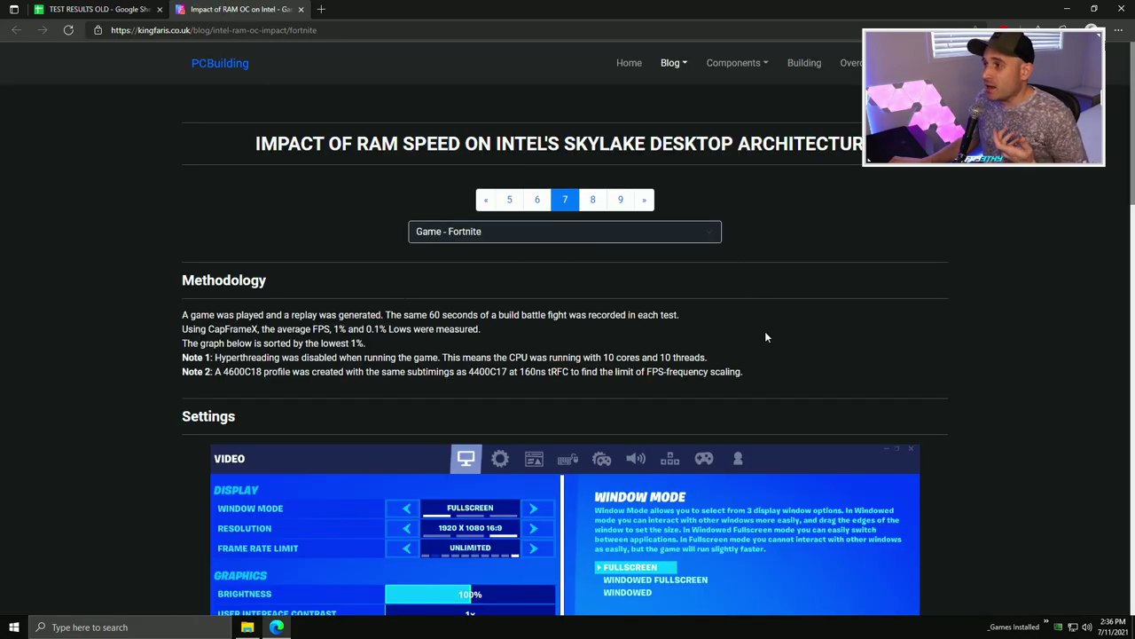
{"action": "scroll", "coordinate": [782, 298], "scroll_direction": "down", "scroll_amount": 10}
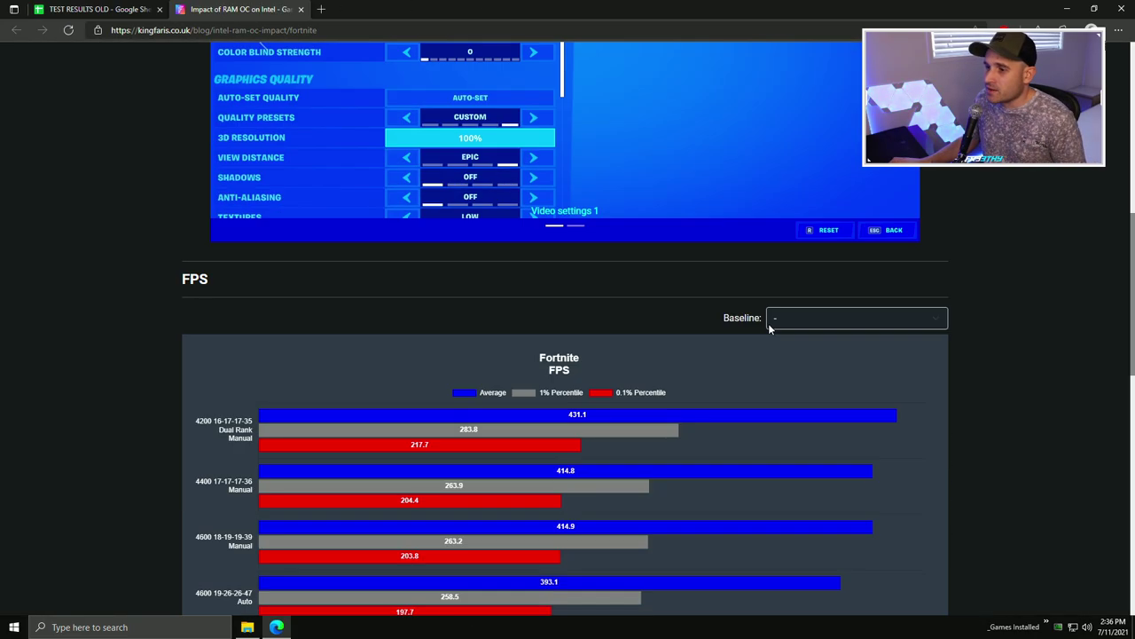
{"action": "scroll", "coordinate": [502, 348], "scroll_direction": "up", "scroll_amount": 3}
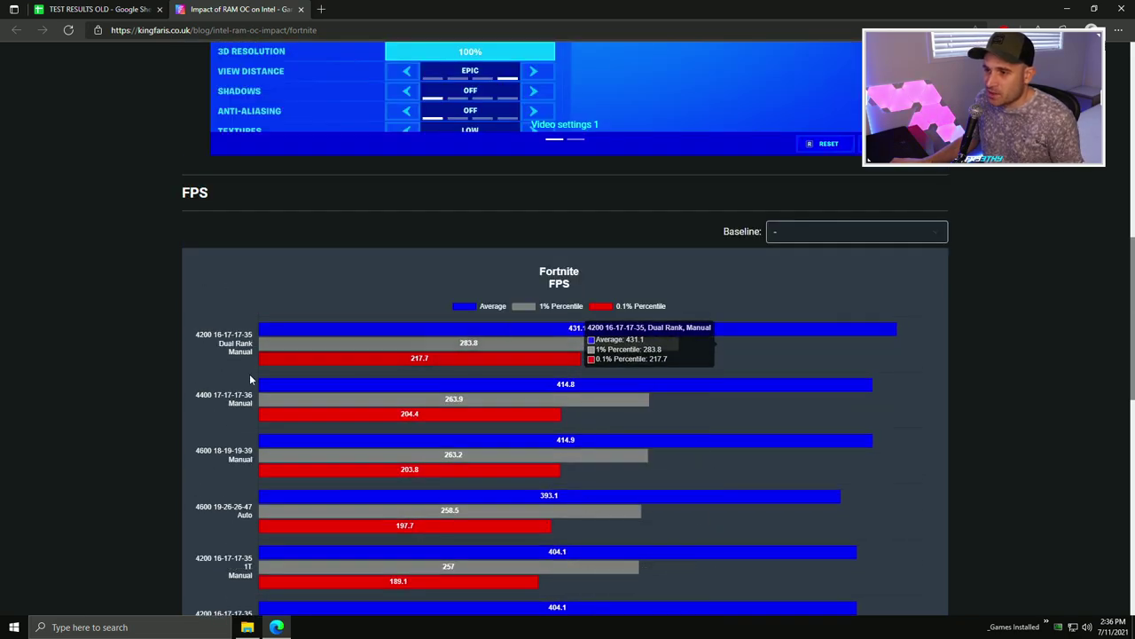
{"action": "scroll", "coordinate": [808, 320], "scroll_direction": "up", "scroll_amount": 7}
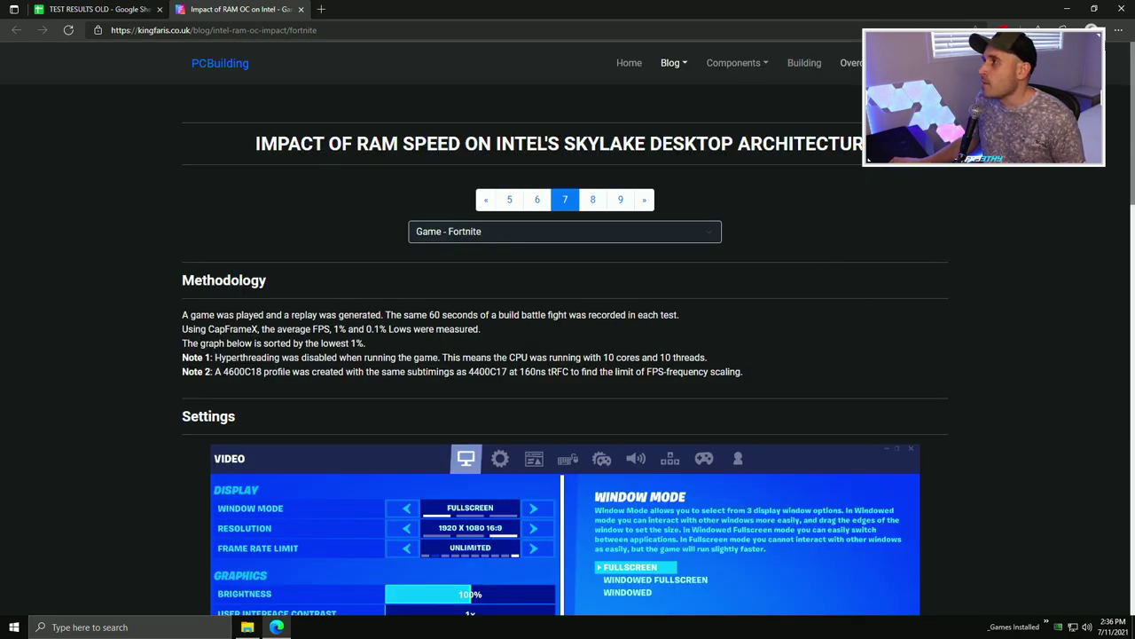
Open the site's CPU overclocking page and read the Prime95, OCCT and Cinebench stress test recommendations.
{"action": "left_click", "coordinate": [851, 62]}
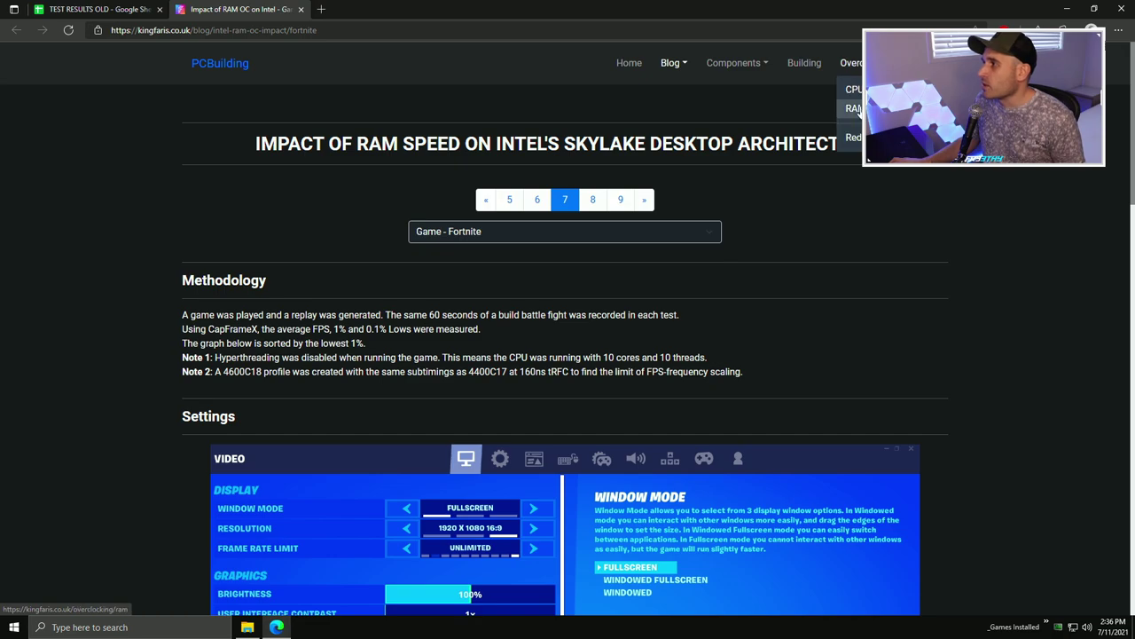
{"action": "left_click", "coordinate": [852, 89]}
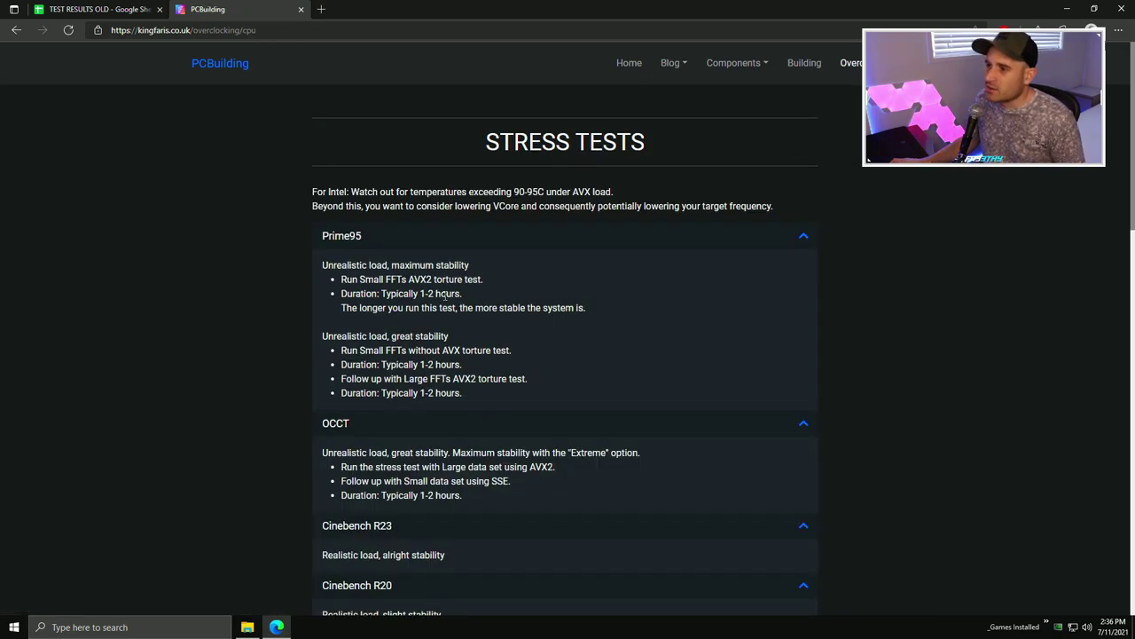
{"action": "scroll", "coordinate": [479, 321], "scroll_direction": "down", "scroll_amount": 1}
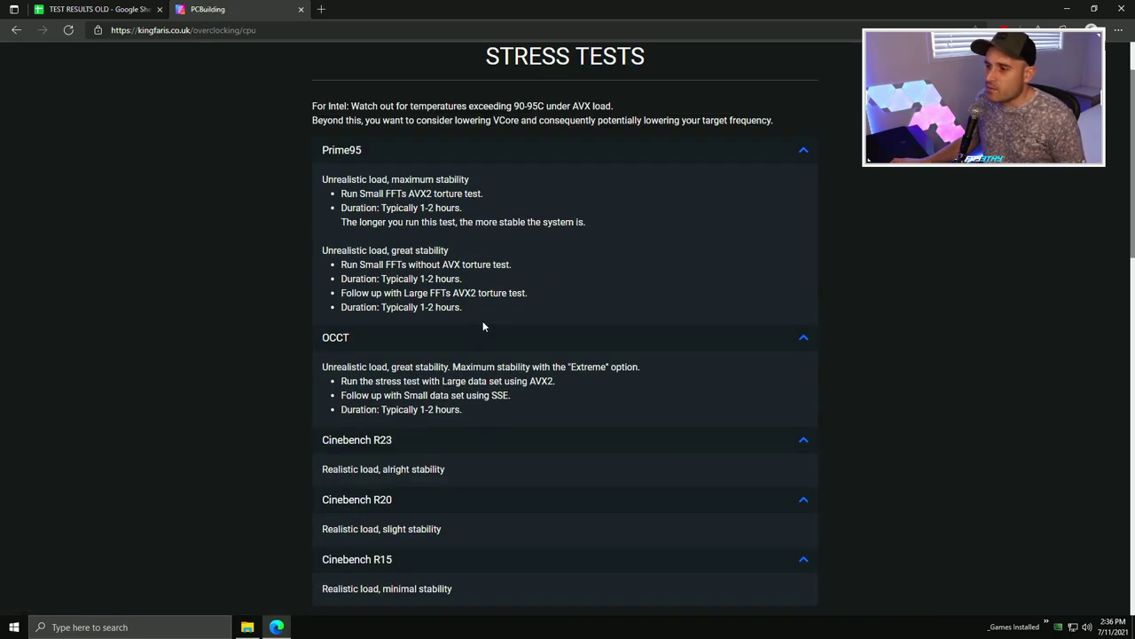
{"action": "scroll", "coordinate": [484, 325], "scroll_direction": "down", "scroll_amount": 2}
{"action": "scroll", "coordinate": [489, 324], "scroll_direction": "up", "scroll_amount": 3}
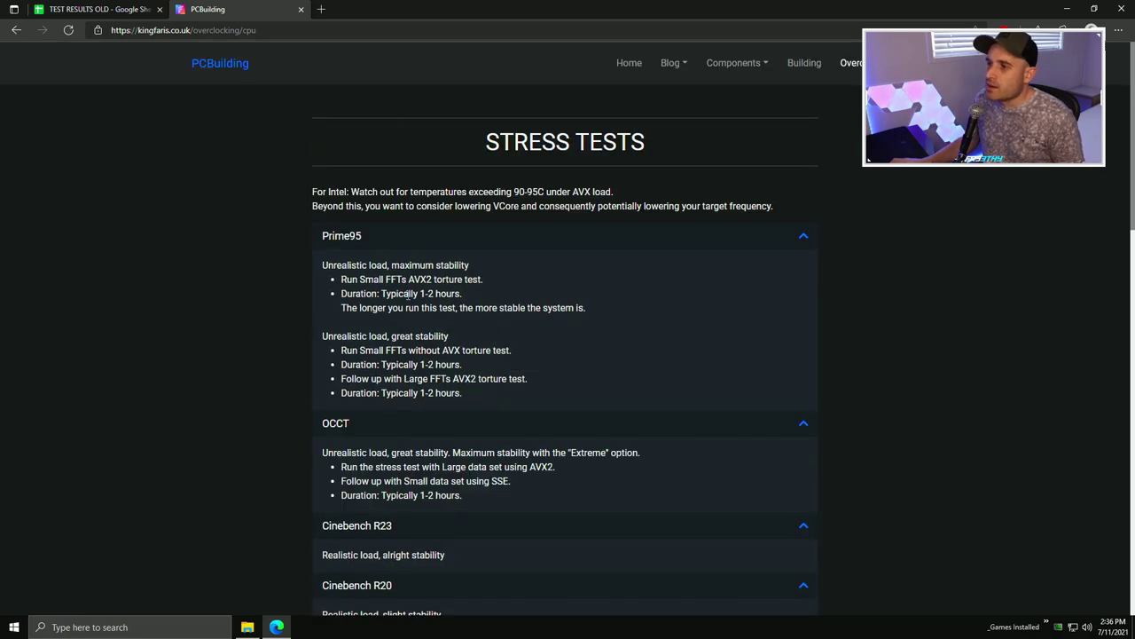
{"action": "scroll", "coordinate": [416, 300], "scroll_direction": "down", "scroll_amount": 2}
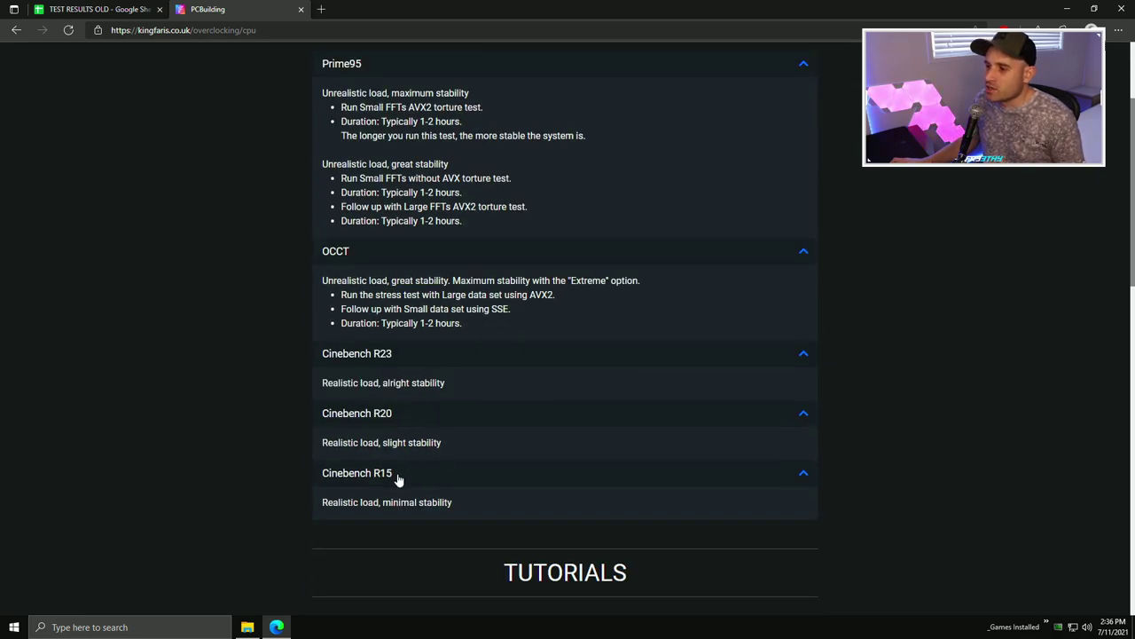
Collapse and re-expand the Cinebench R15 entry, and review the OCCT and Prime95 stress test advice again.
{"action": "left_click_drag", "start_coordinate": [399, 476], "coordinate": [338, 475]}
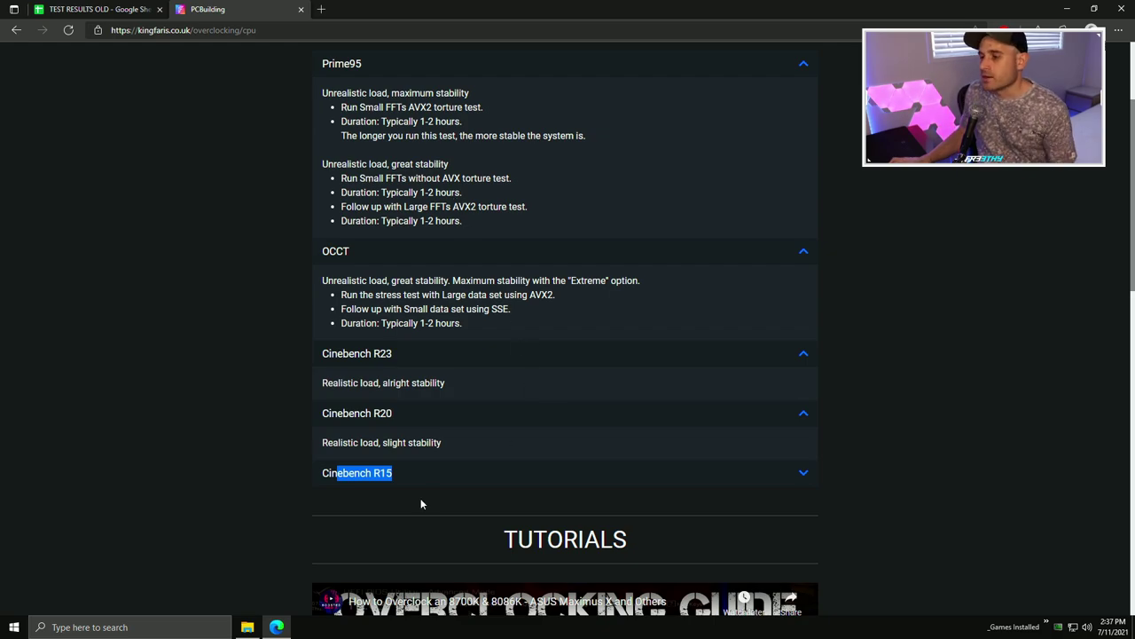
{"action": "left_click", "coordinate": [403, 479]}
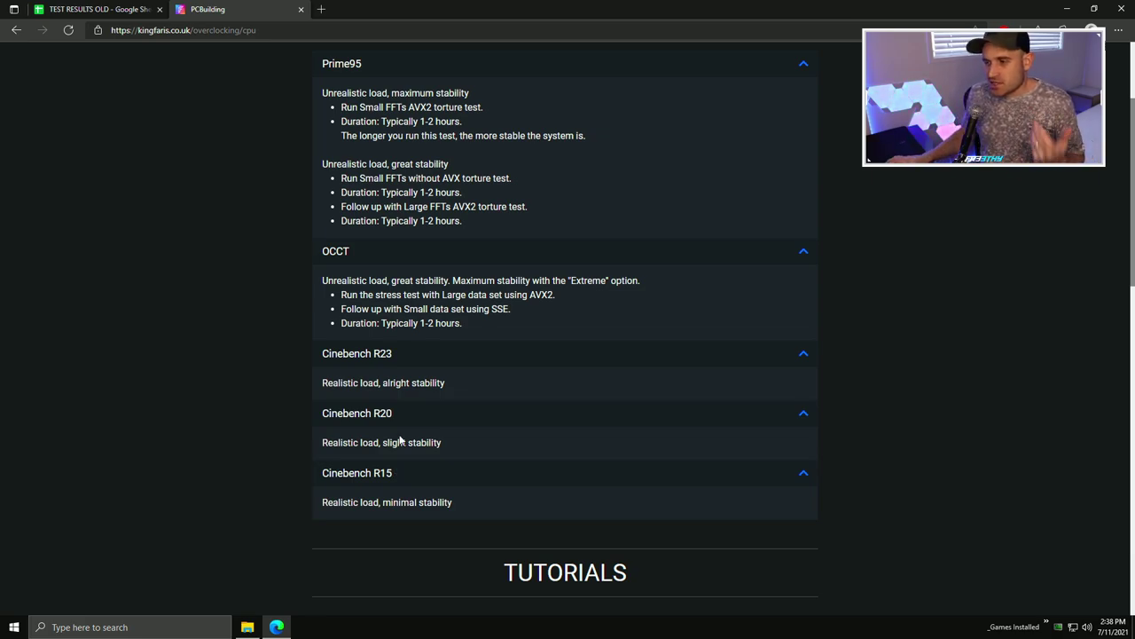
{"action": "left_click", "coordinate": [342, 255]}
{"action": "scroll", "coordinate": [368, 268], "scroll_direction": "up", "scroll_amount": 2}
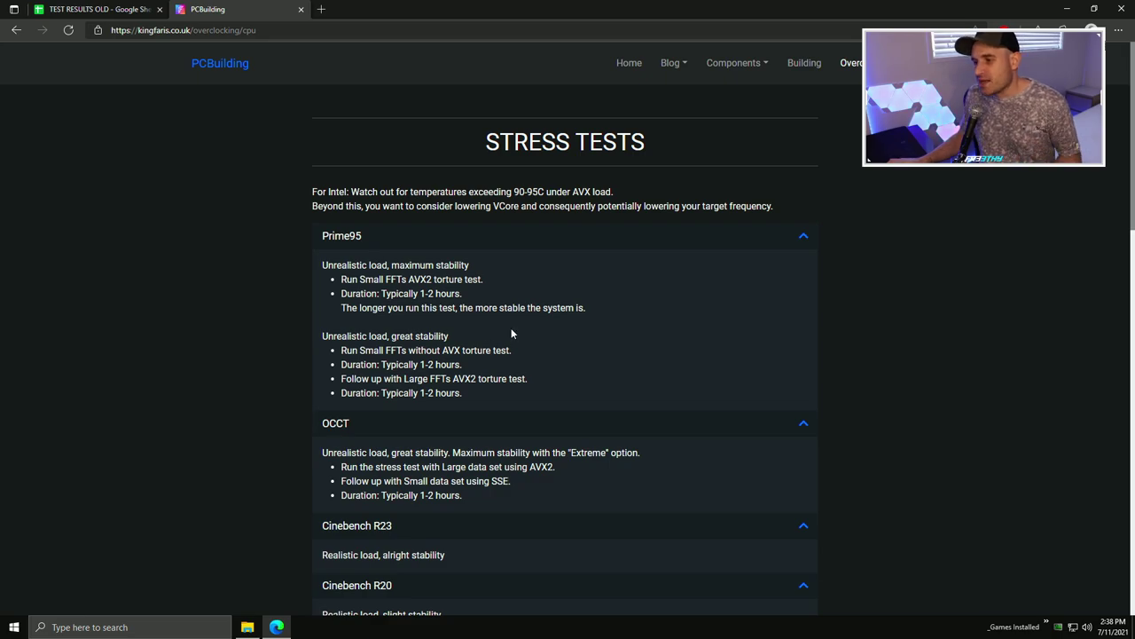
{"action": "scroll", "coordinate": [515, 330], "scroll_direction": "down", "scroll_amount": 2}
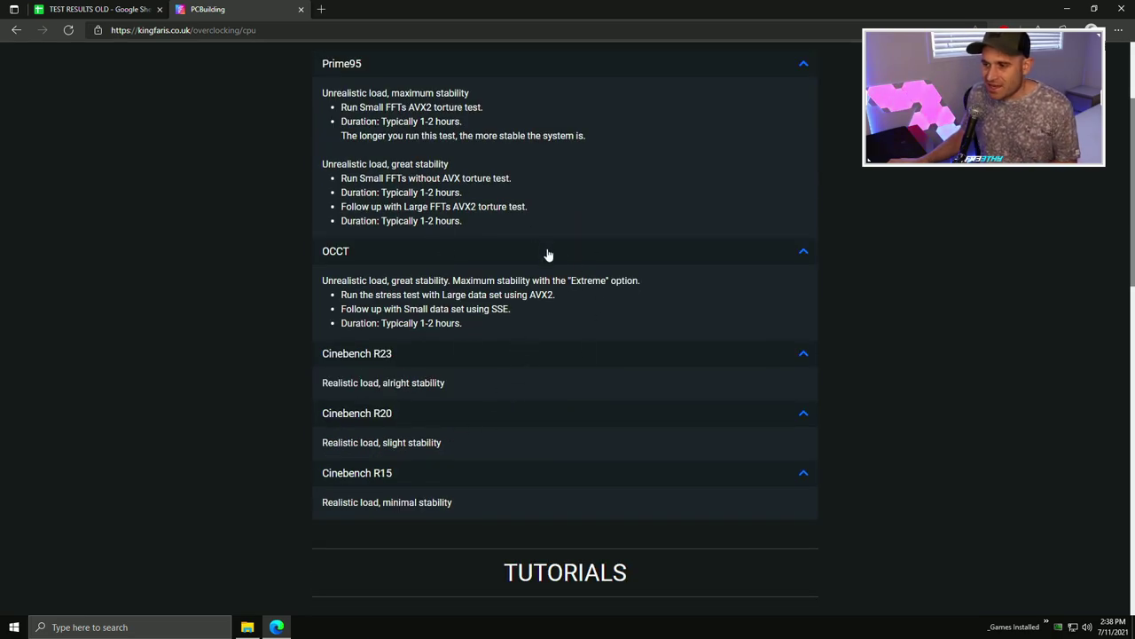
Look through the overclocking tutorial videos below the stress tests and close the browser.
{"action": "scroll", "coordinate": [855, 245], "scroll_direction": "down", "scroll_amount": 5}
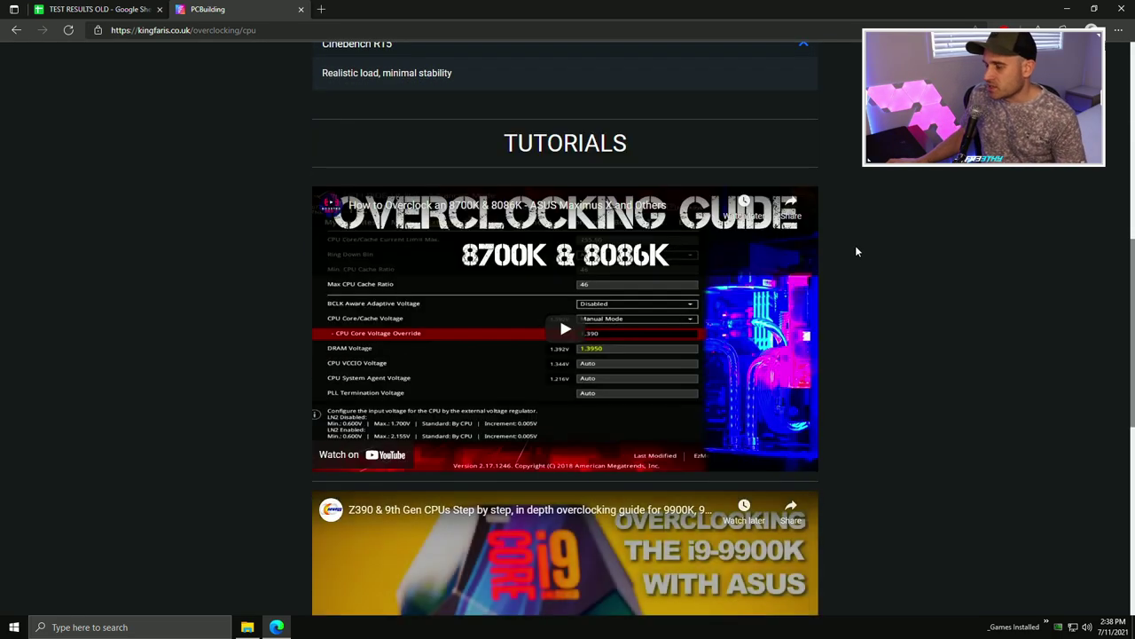
{"action": "scroll", "coordinate": [683, 289], "scroll_direction": "down", "scroll_amount": 2}
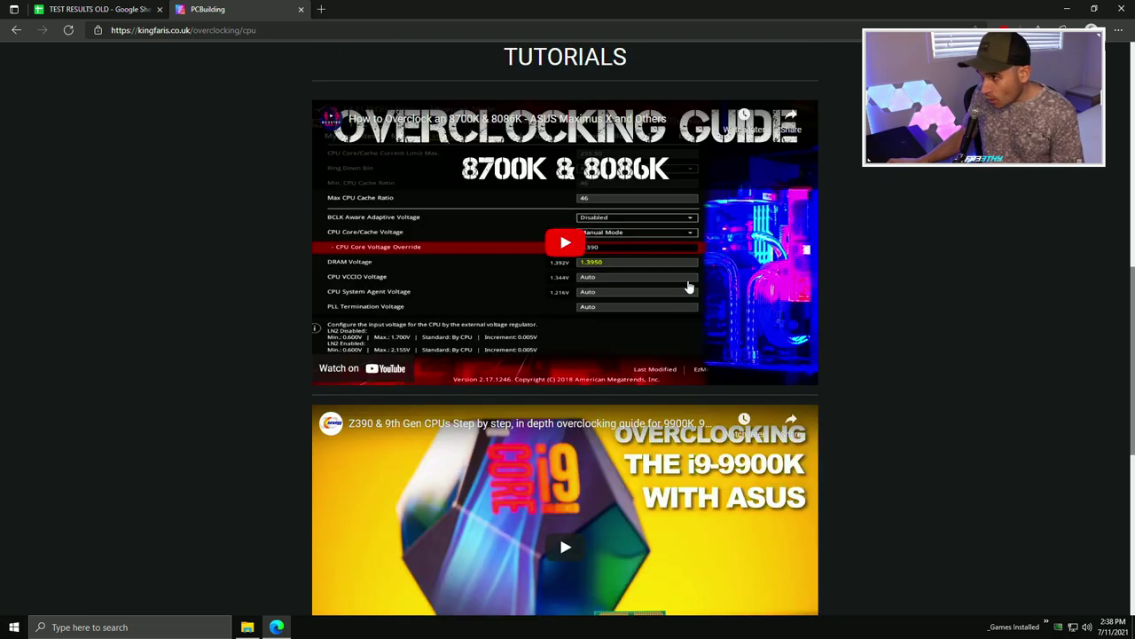
{"action": "scroll", "coordinate": [741, 268], "scroll_direction": "down", "scroll_amount": 5}
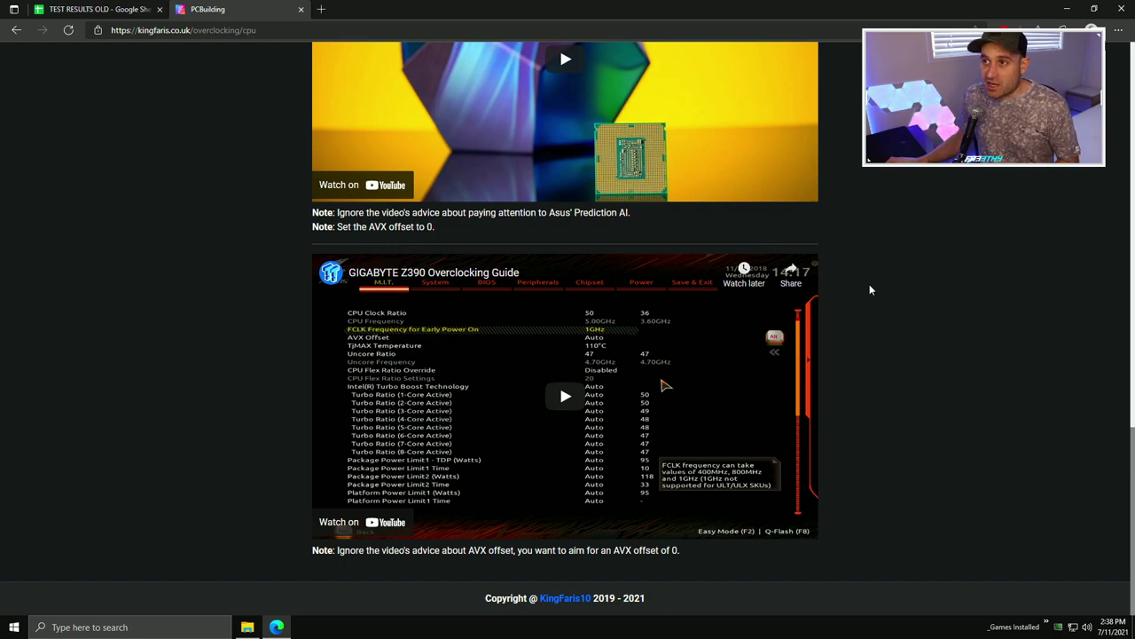
{"action": "left_click", "coordinate": [1121, 9]}
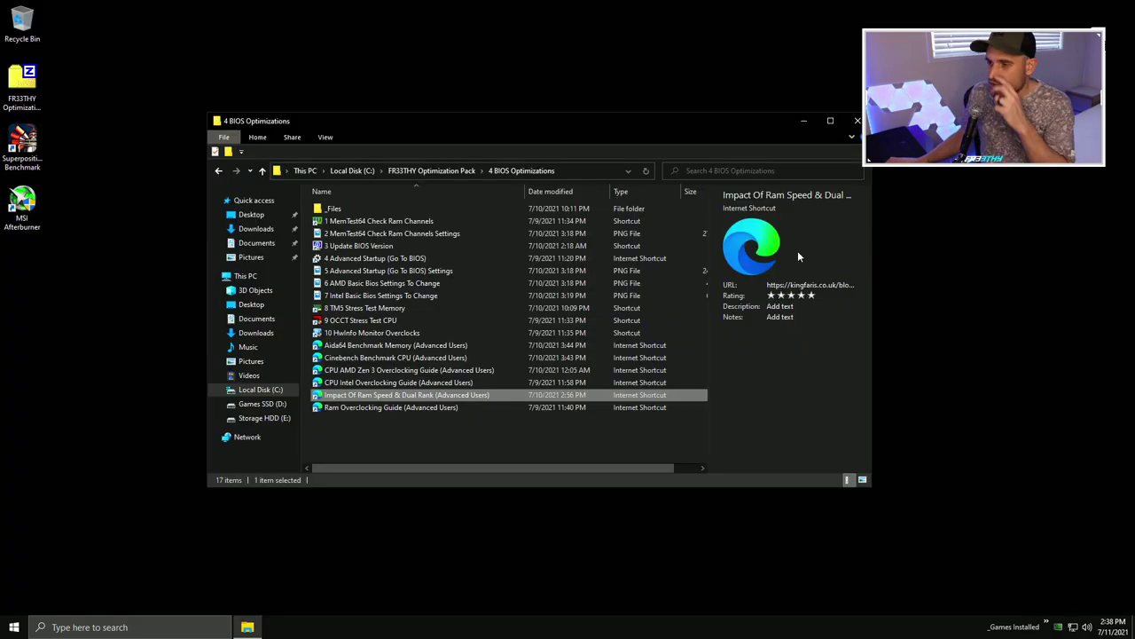
Open the CPU Intel Overclocking Guide (Advanced Users) link from the folder and bring its browser window back to the front.
{"action": "left_click", "coordinate": [430, 443]}
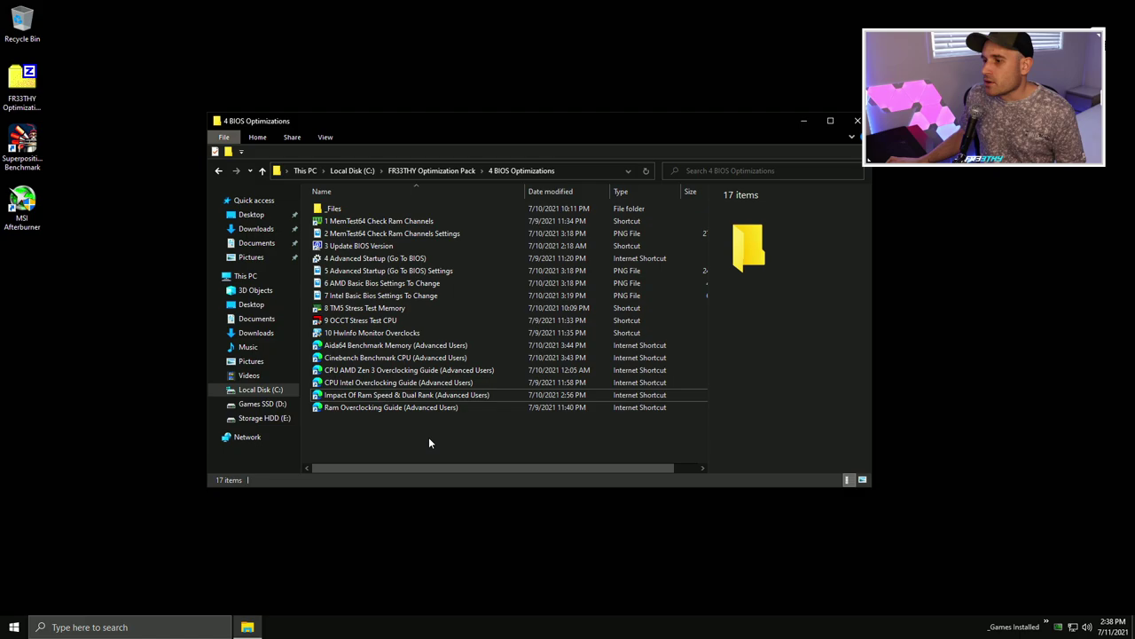
{"action": "double_click", "coordinate": [383, 386]}
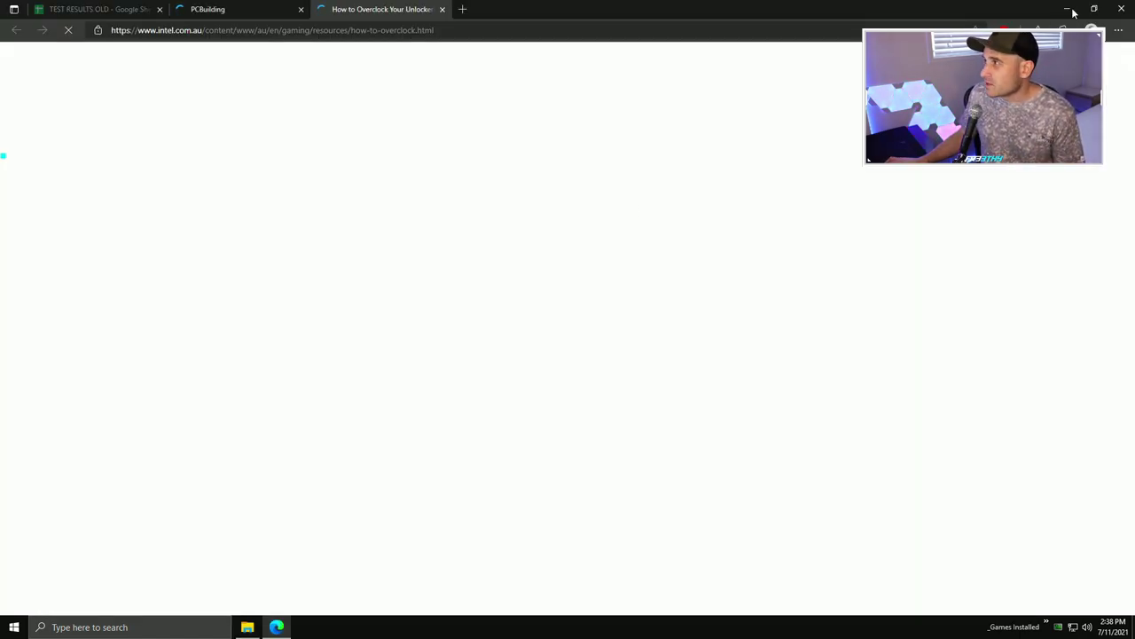
{"action": "left_click", "coordinate": [1121, 9]}
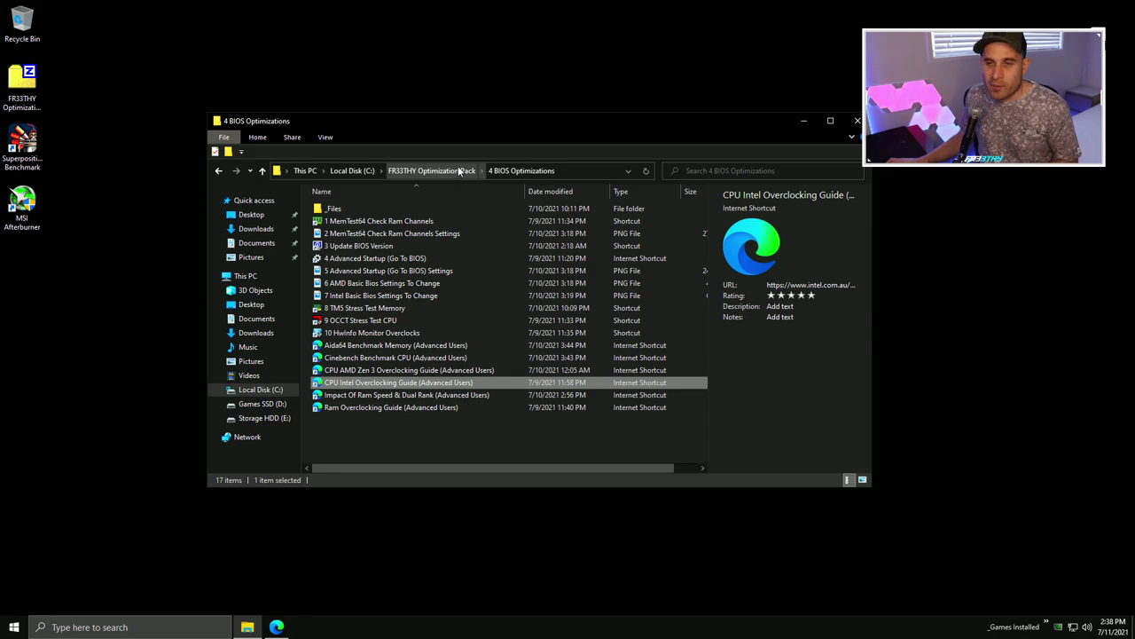
{"action": "left_click", "coordinate": [277, 627]}
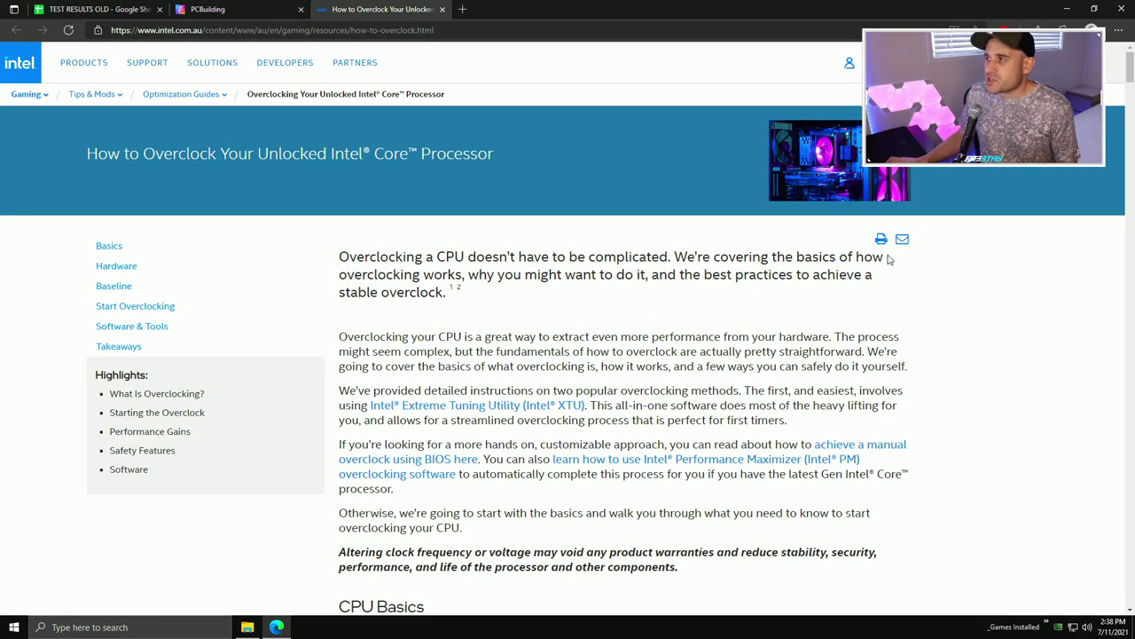
Read through Intel's overclocking guide from the introduction and CPU basics to the hardware requirements and baseline performance section.
{"action": "scroll", "coordinate": [807, 385], "scroll_direction": "down", "scroll_amount": 2}
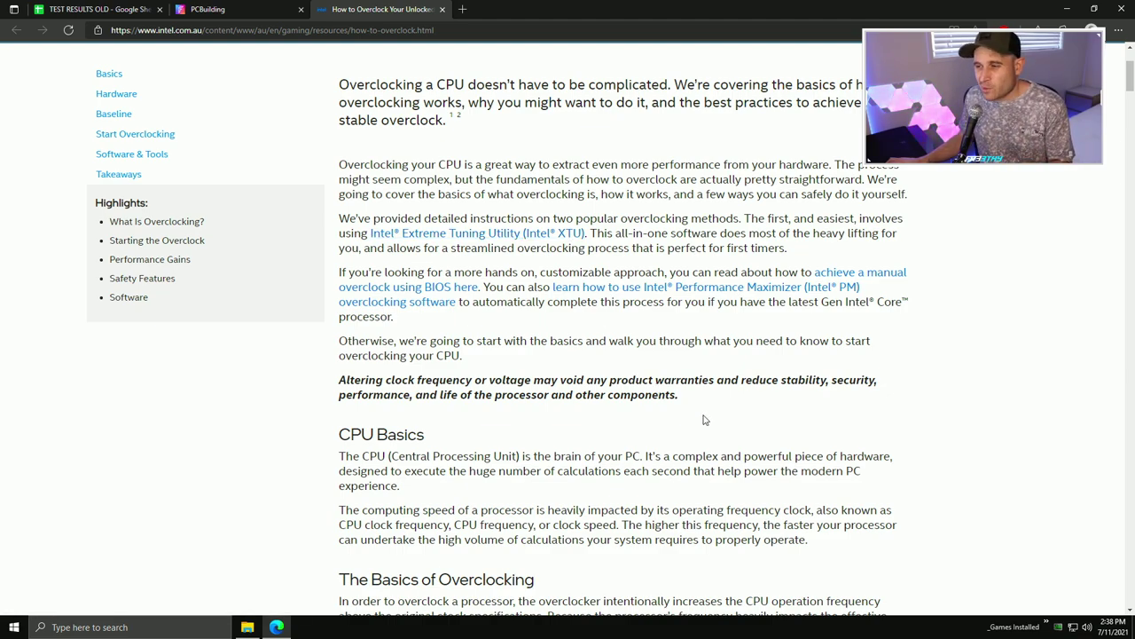
{"action": "scroll", "coordinate": [724, 397], "scroll_direction": "up", "scroll_amount": 1}
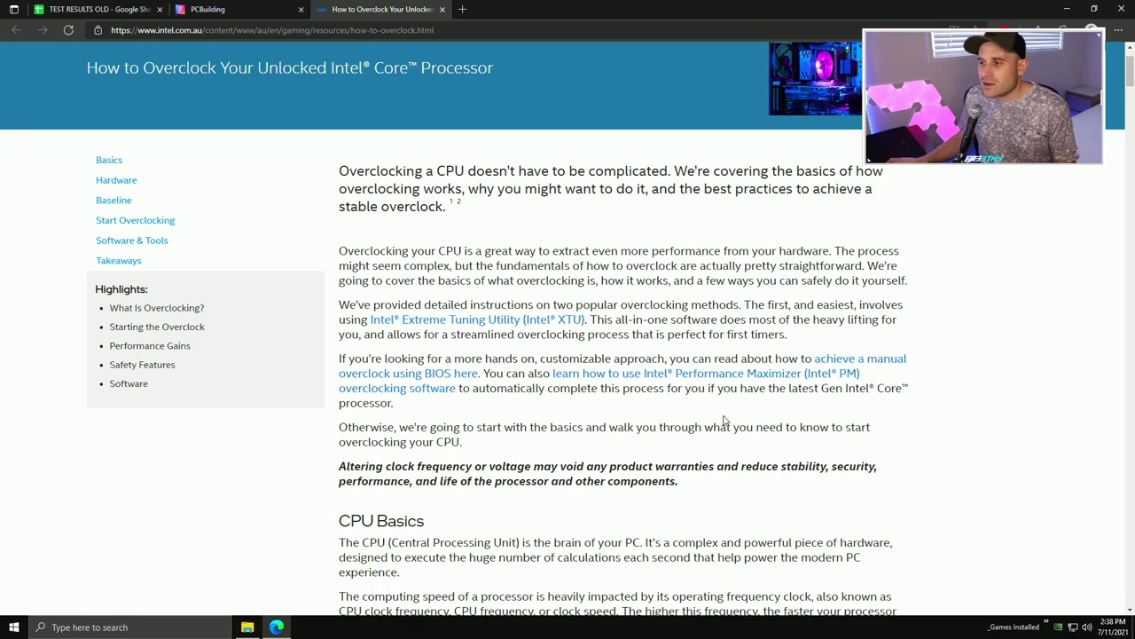
{"action": "scroll", "coordinate": [723, 420], "scroll_direction": "down", "scroll_amount": 11}
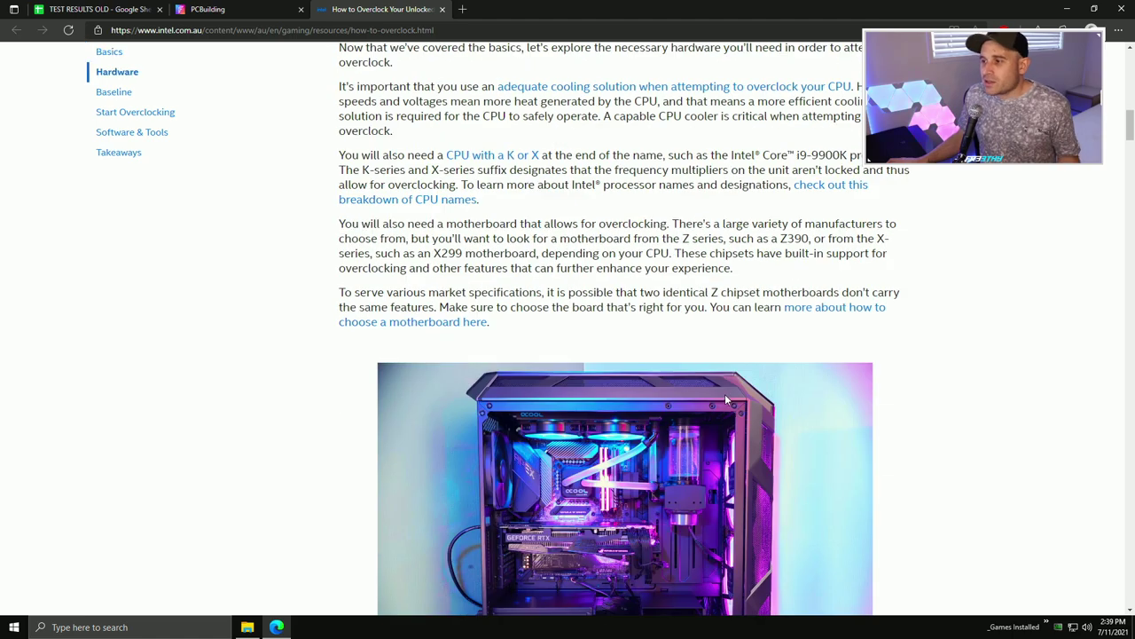
{"action": "scroll", "coordinate": [724, 391], "scroll_direction": "down", "scroll_amount": 2}
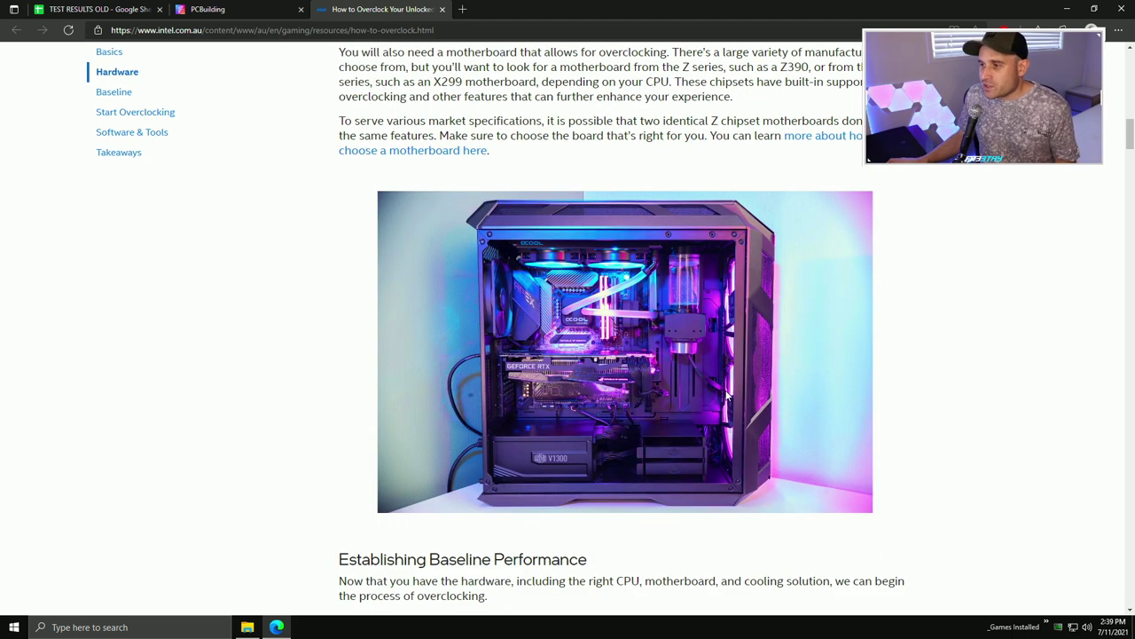
Read the rest of Intel's overclocking guide, from baseline performance through software tools to Final Thoughts, and close the browser.
{"action": "scroll", "coordinate": [726, 394], "scroll_direction": "down", "scroll_amount": 1}
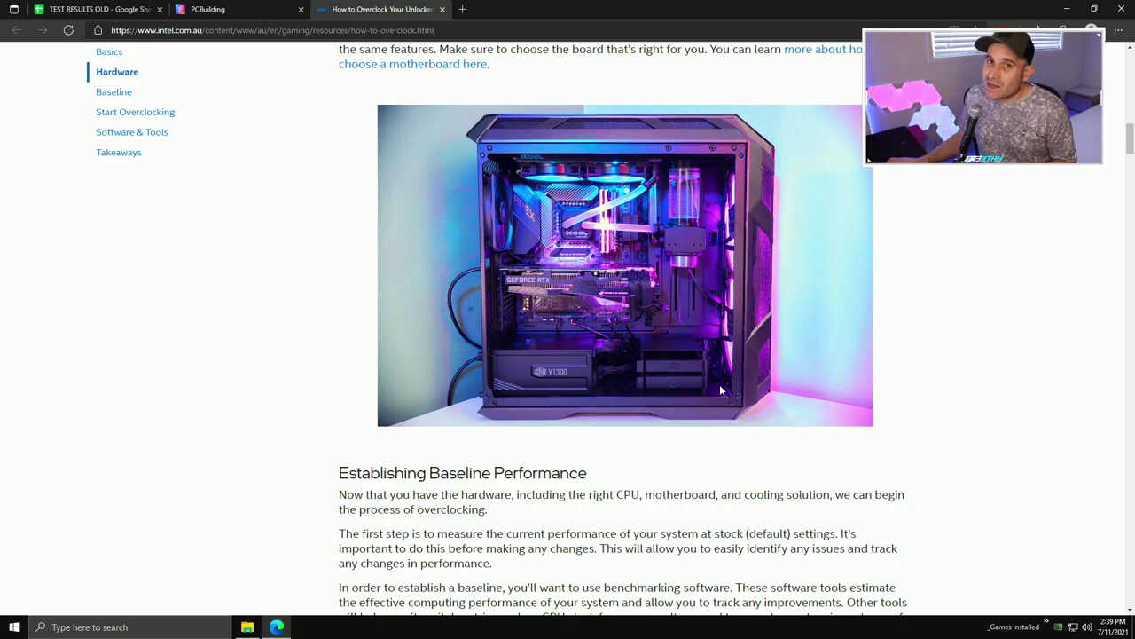
{"action": "scroll", "coordinate": [768, 444], "scroll_direction": "down", "scroll_amount": 12}
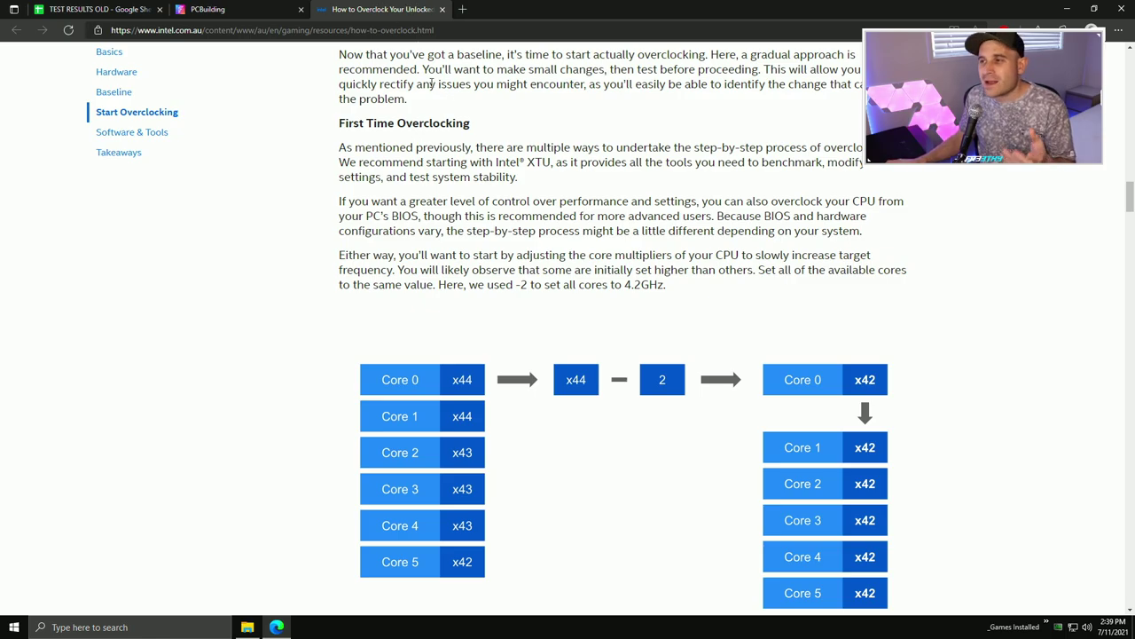
{"action": "scroll", "coordinate": [820, 241], "scroll_direction": "down", "scroll_amount": 15}
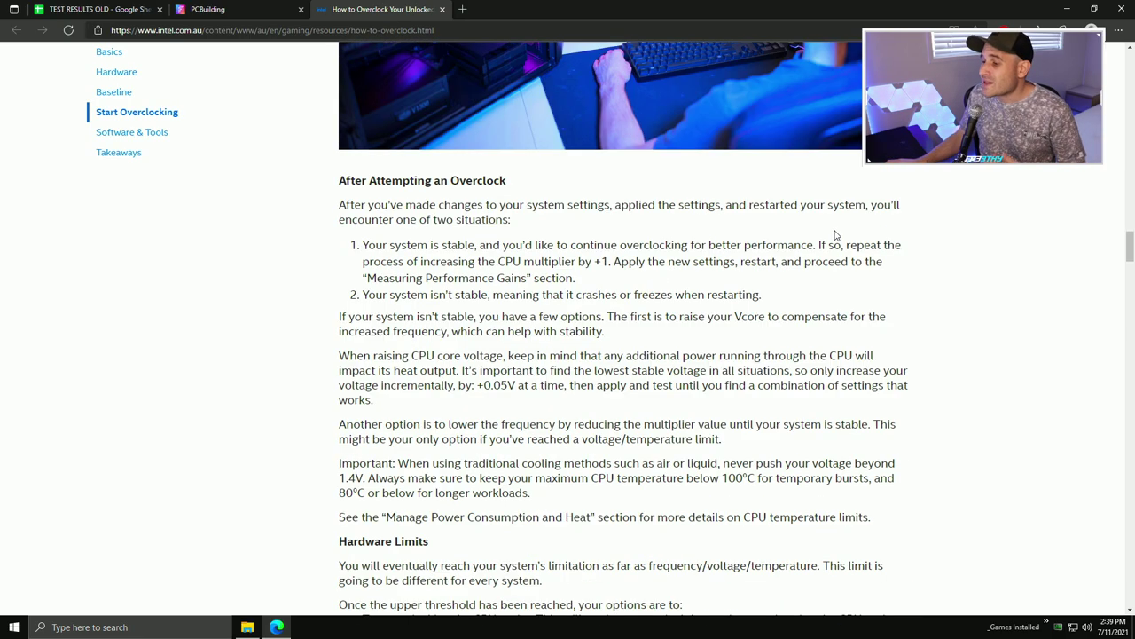
{"action": "scroll", "coordinate": [830, 235], "scroll_direction": "down", "scroll_amount": 10}
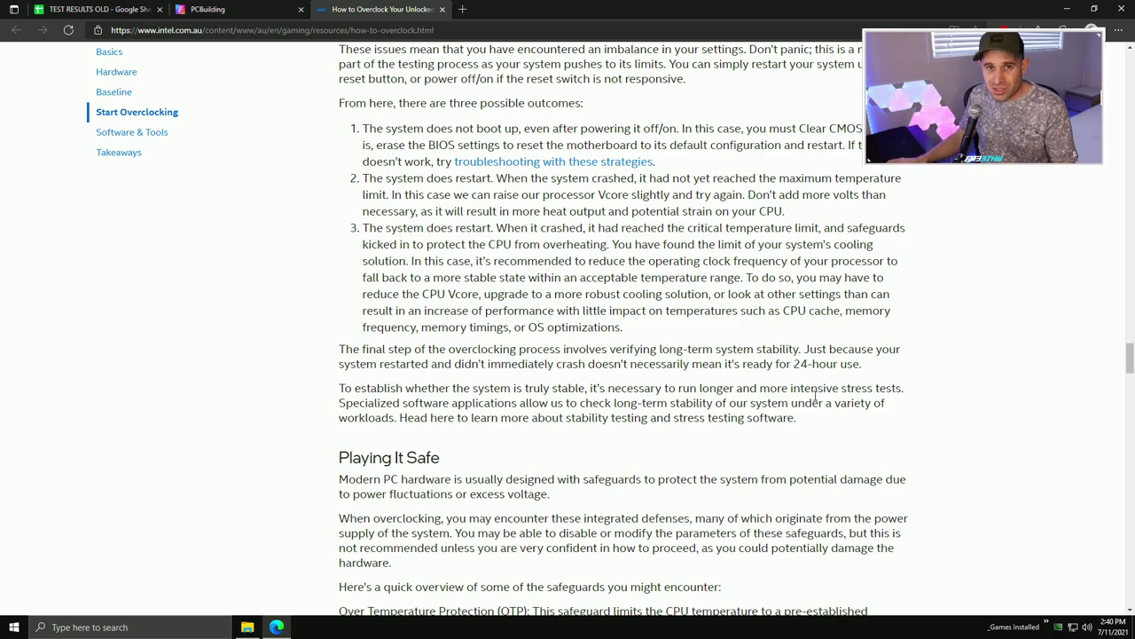
{"action": "scroll", "coordinate": [768, 355], "scroll_direction": "down", "scroll_amount": 12}
{"action": "scroll", "coordinate": [801, 326], "scroll_direction": "down", "scroll_amount": 15}
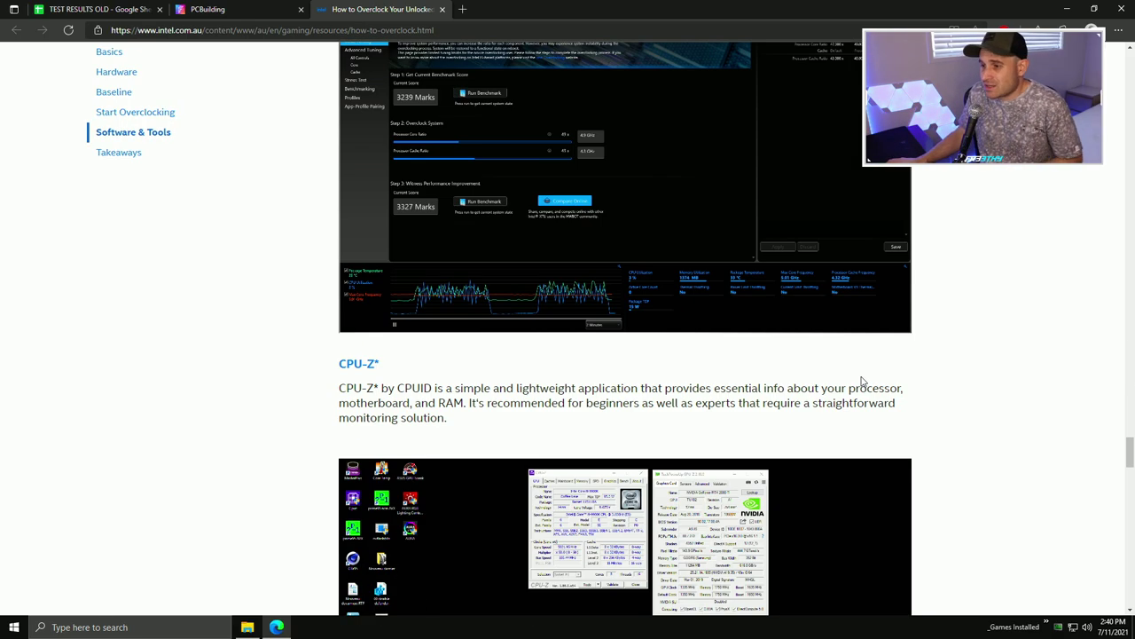
{"action": "scroll", "coordinate": [881, 355], "scroll_direction": "down", "scroll_amount": 7}
{"action": "scroll", "coordinate": [650, 333], "scroll_direction": "up", "scroll_amount": 6}
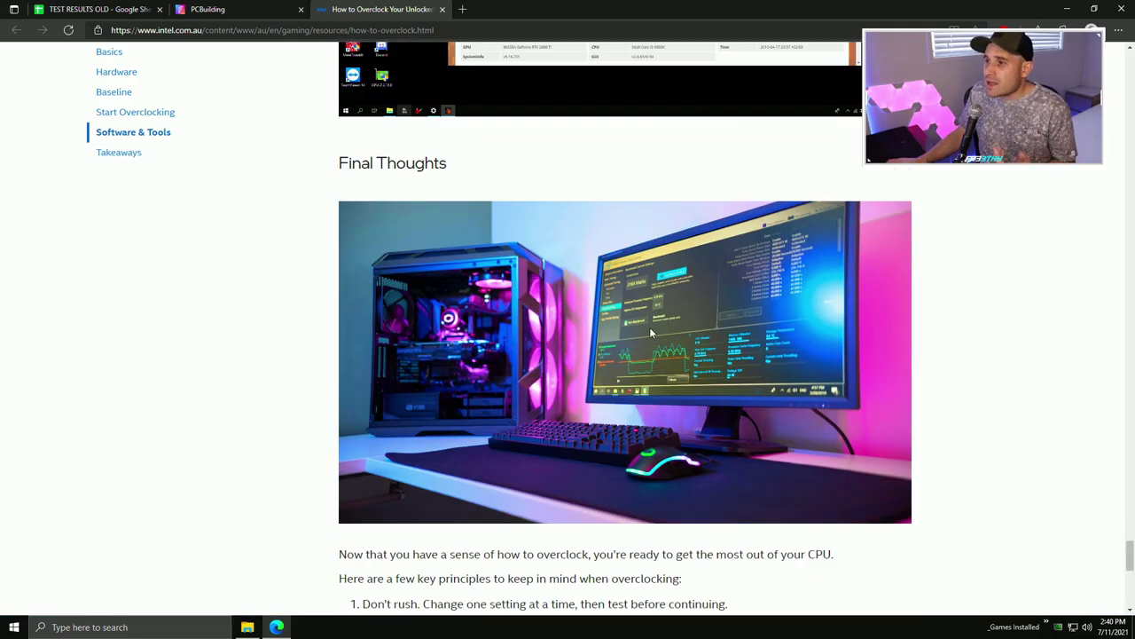
{"action": "left_click", "coordinate": [1122, 8]}
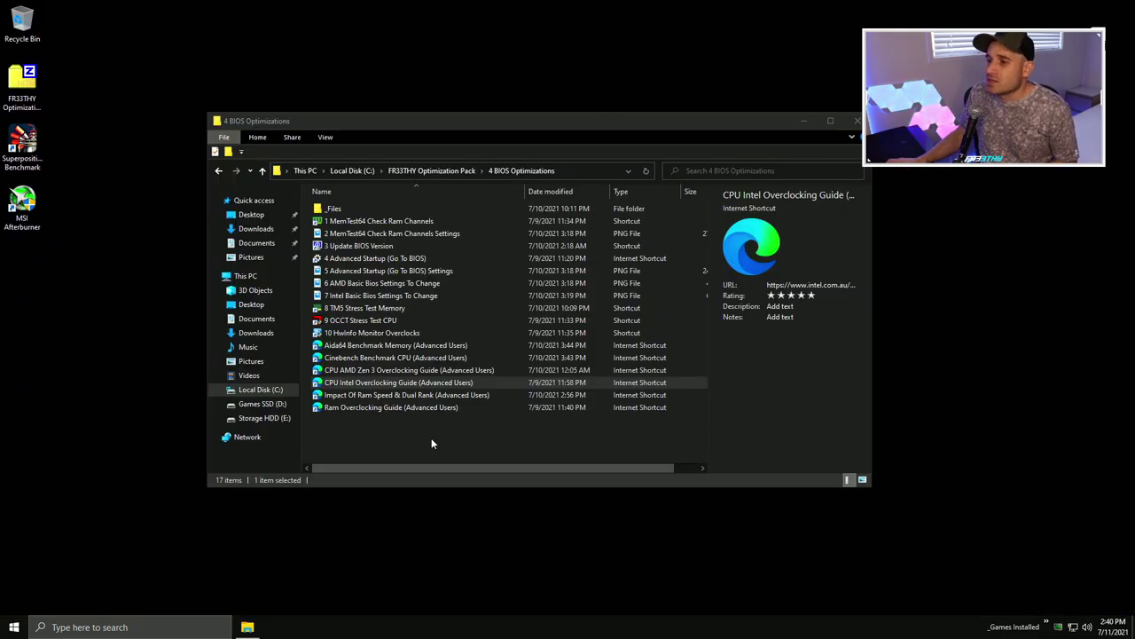
Open the CPU AMD Zen 3 Overclocking Guide link from the folder and read about Curve Optimizer usage, BIOS settings and results.
{"action": "double_click", "coordinate": [404, 370]}
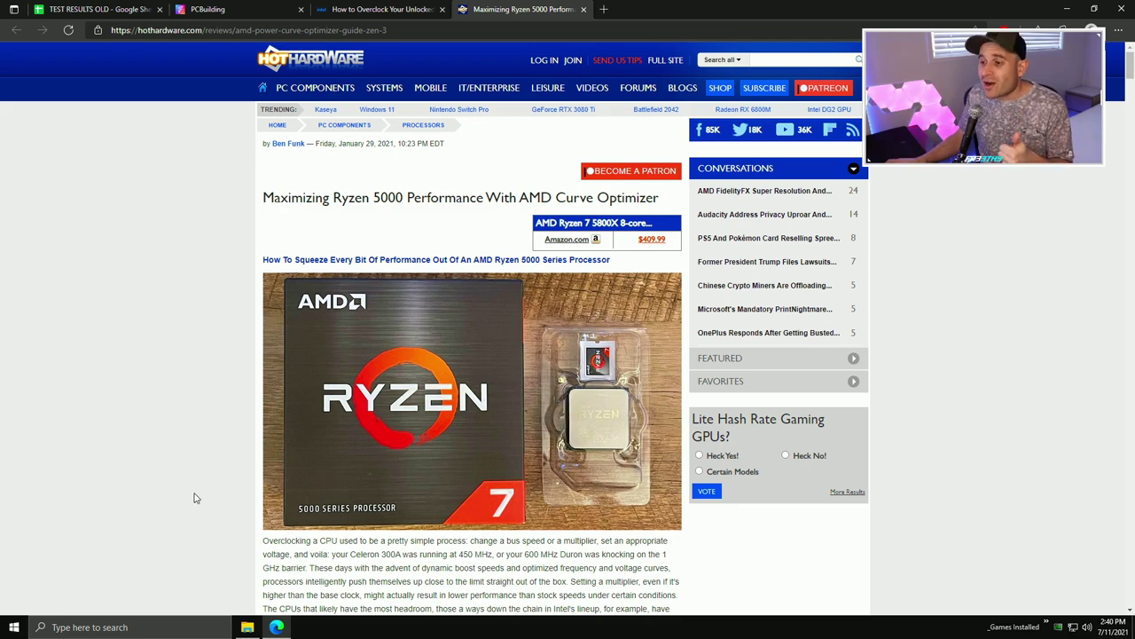
{"action": "scroll", "coordinate": [194, 487], "scroll_direction": "down", "scroll_amount": 3}
{"action": "scroll", "coordinate": [197, 486], "scroll_direction": "down", "scroll_amount": 3}
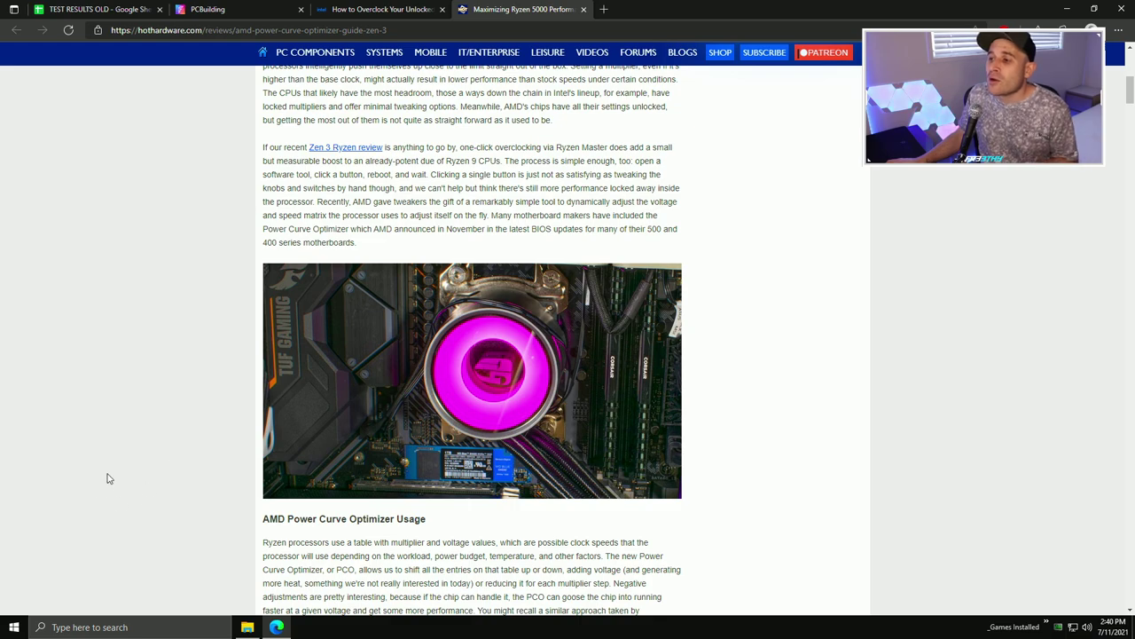
{"action": "scroll", "coordinate": [124, 470], "scroll_direction": "down", "scroll_amount": 5}
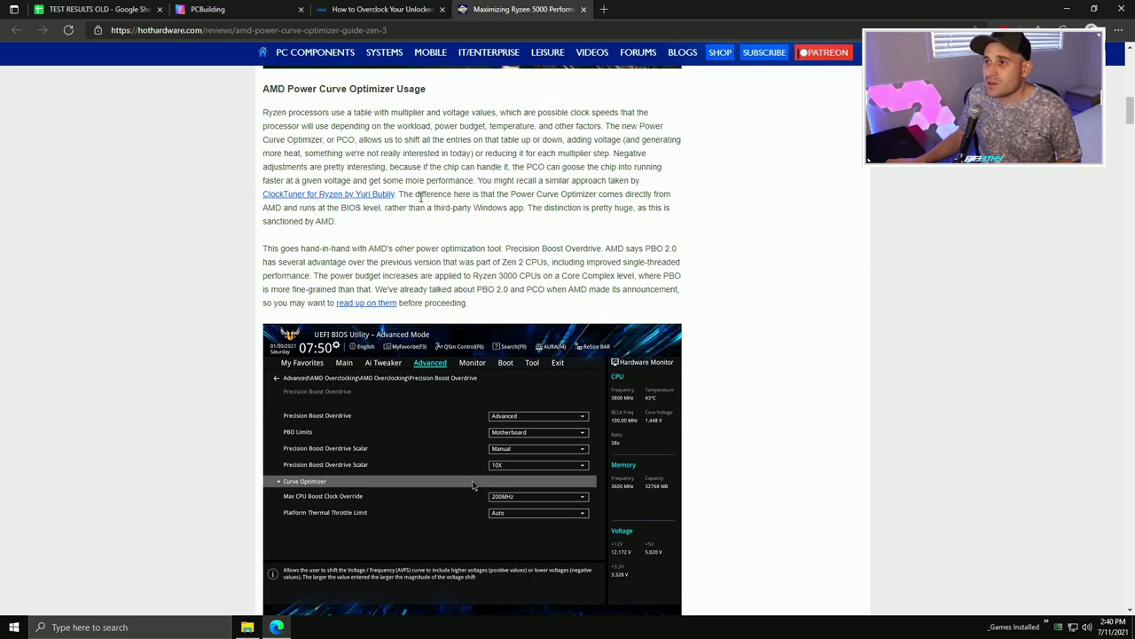
{"action": "scroll", "coordinate": [636, 169], "scroll_direction": "down", "scroll_amount": 4}
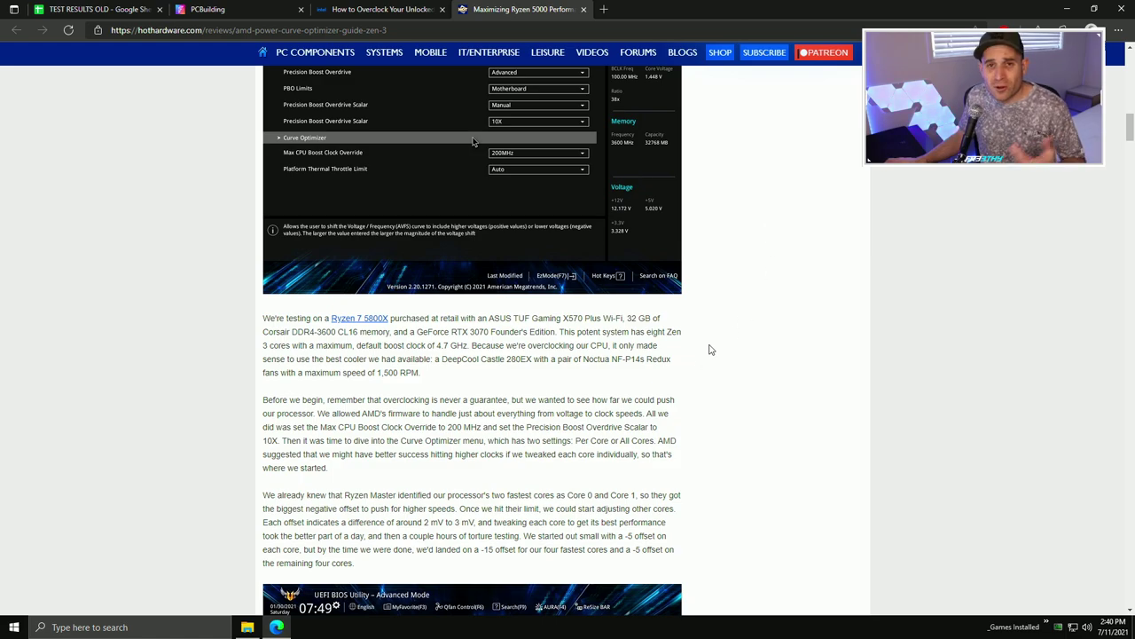
{"action": "scroll", "coordinate": [672, 400], "scroll_direction": "down", "scroll_amount": 6}
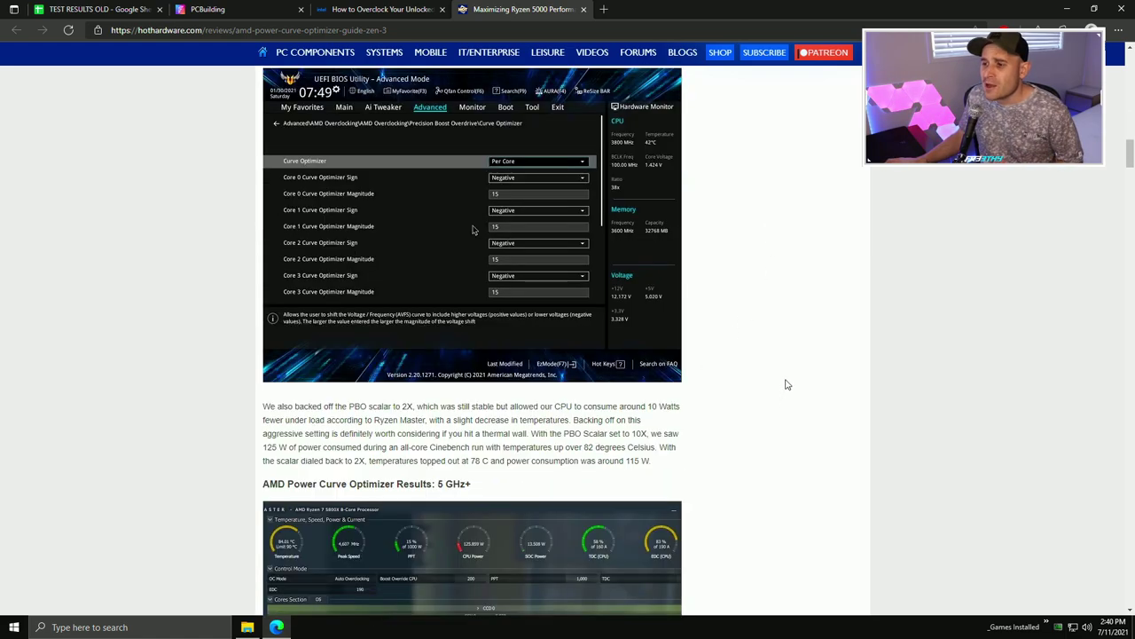
{"action": "scroll", "coordinate": [786, 384], "scroll_direction": "down", "scroll_amount": 2}
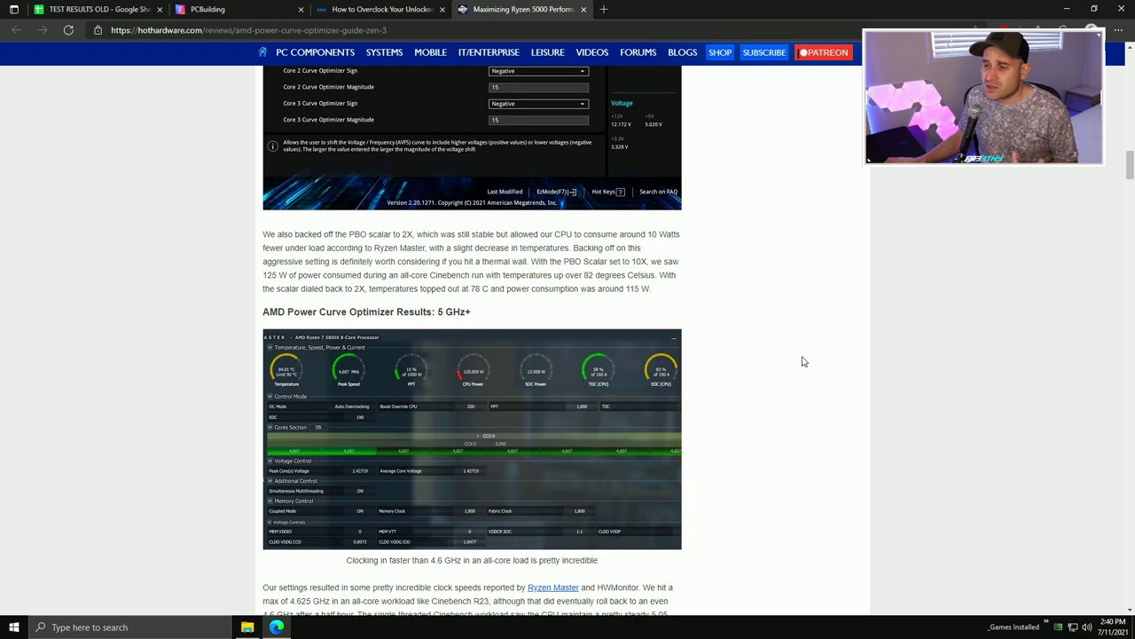
{"action": "scroll", "coordinate": [917, 299], "scroll_direction": "down", "scroll_amount": 5}
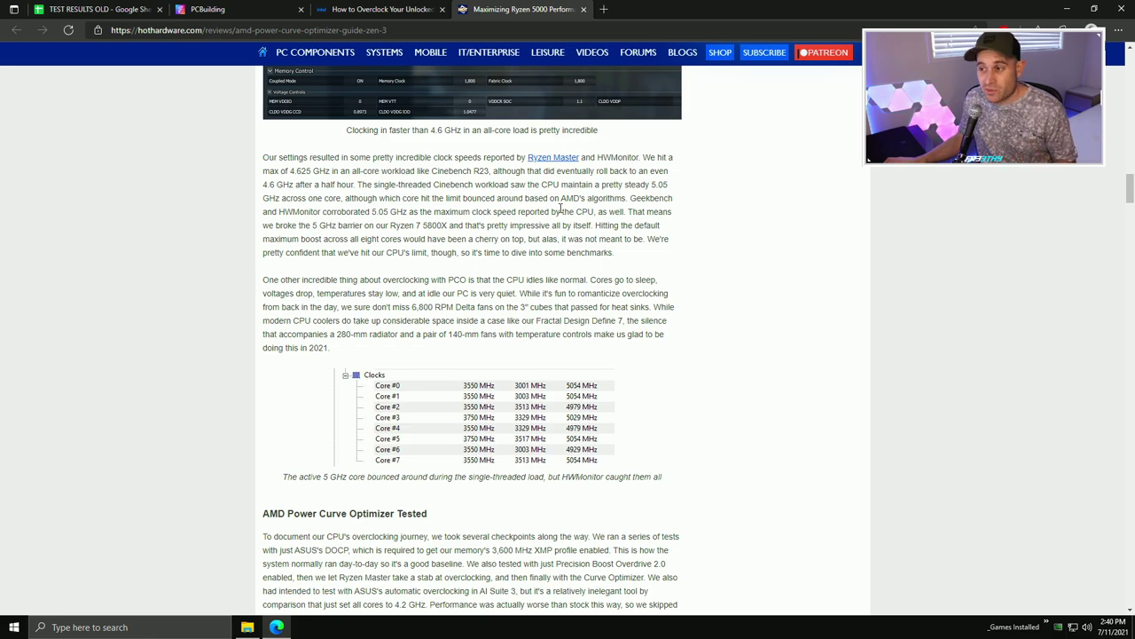
Review the SiSoft SANDRA 2020 benchmark charts in the AMD Curve Optimizer article and minimize the browser.
{"action": "scroll", "coordinate": [622, 370], "scroll_direction": "down", "scroll_amount": 10}
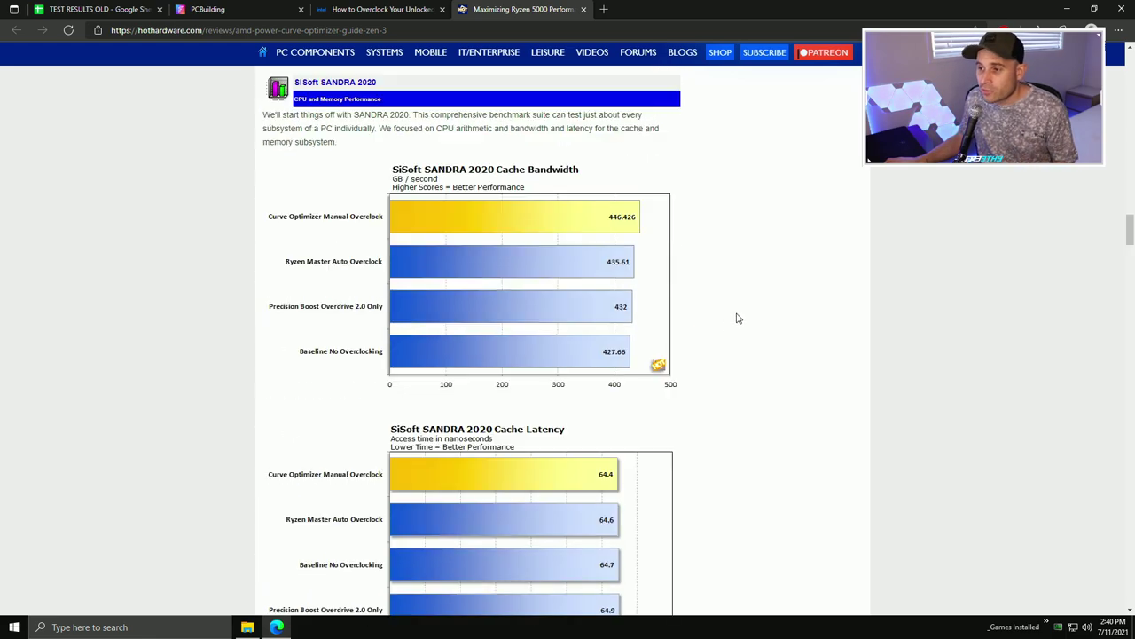
{"action": "scroll", "coordinate": [753, 301], "scroll_direction": "down", "scroll_amount": 6}
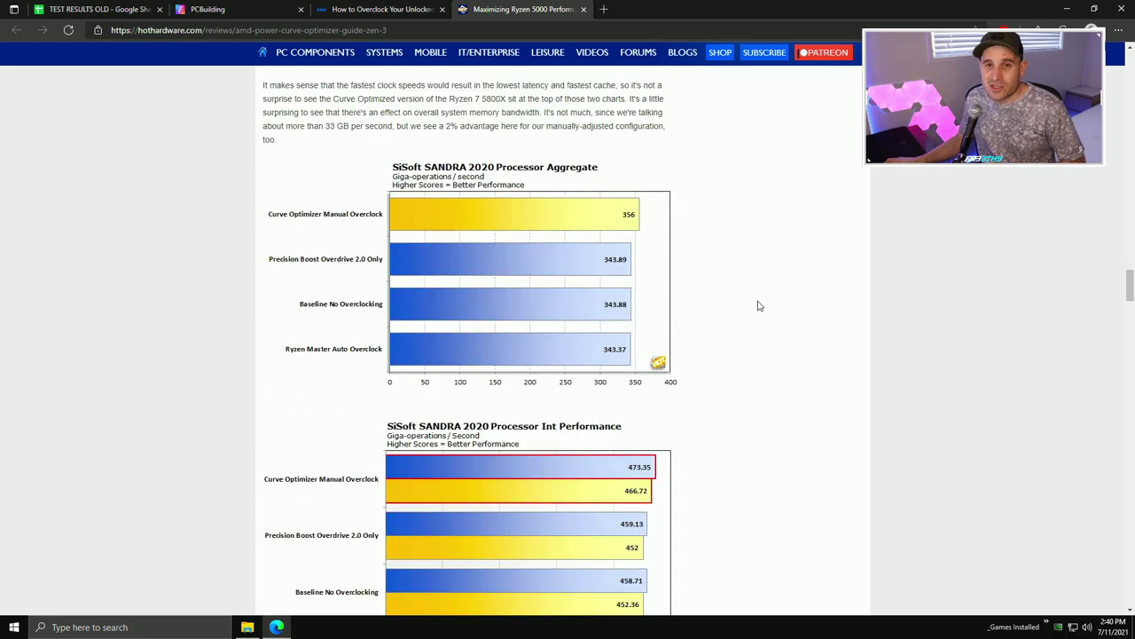
{"action": "scroll", "coordinate": [760, 296], "scroll_direction": "down", "scroll_amount": 4}
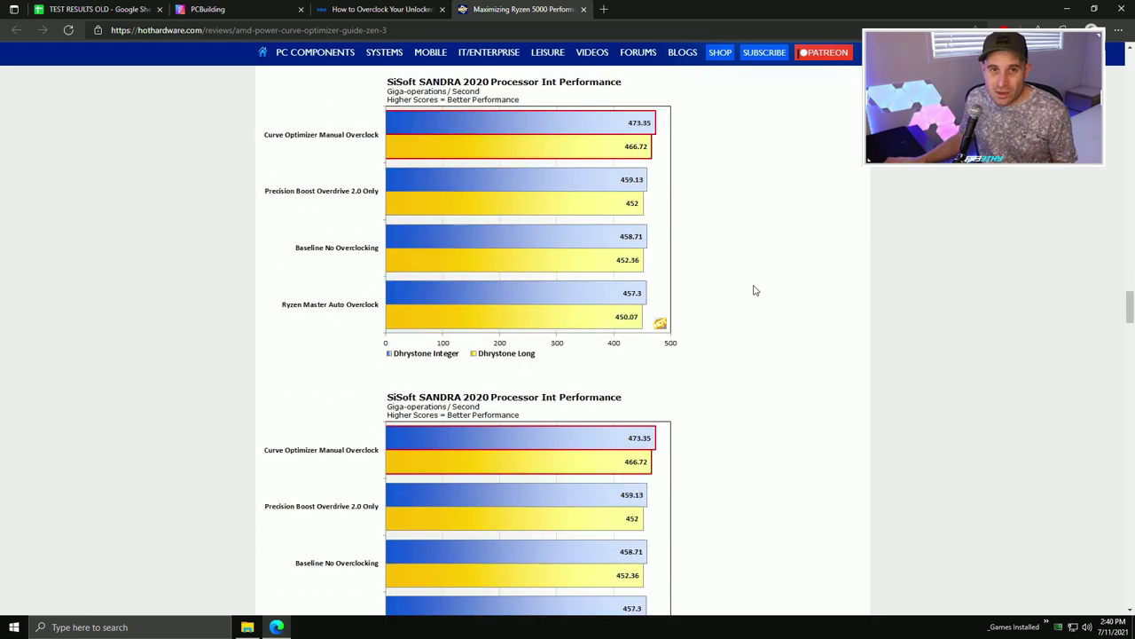
{"action": "scroll", "coordinate": [754, 291], "scroll_direction": "down", "scroll_amount": 2}
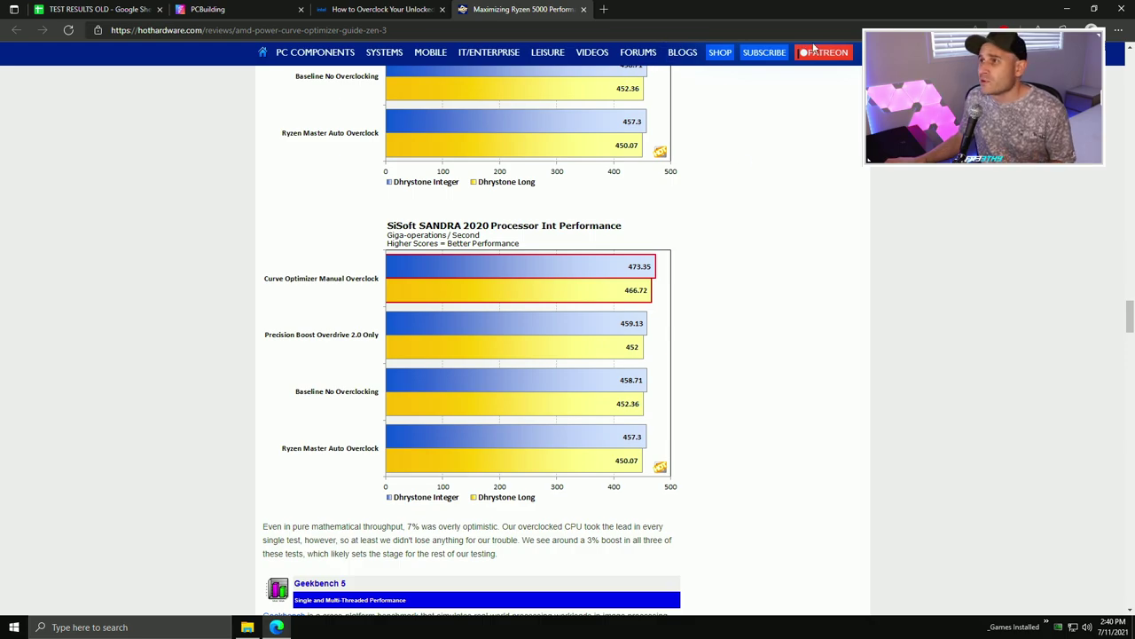
{"action": "left_click", "coordinate": [1067, 9]}
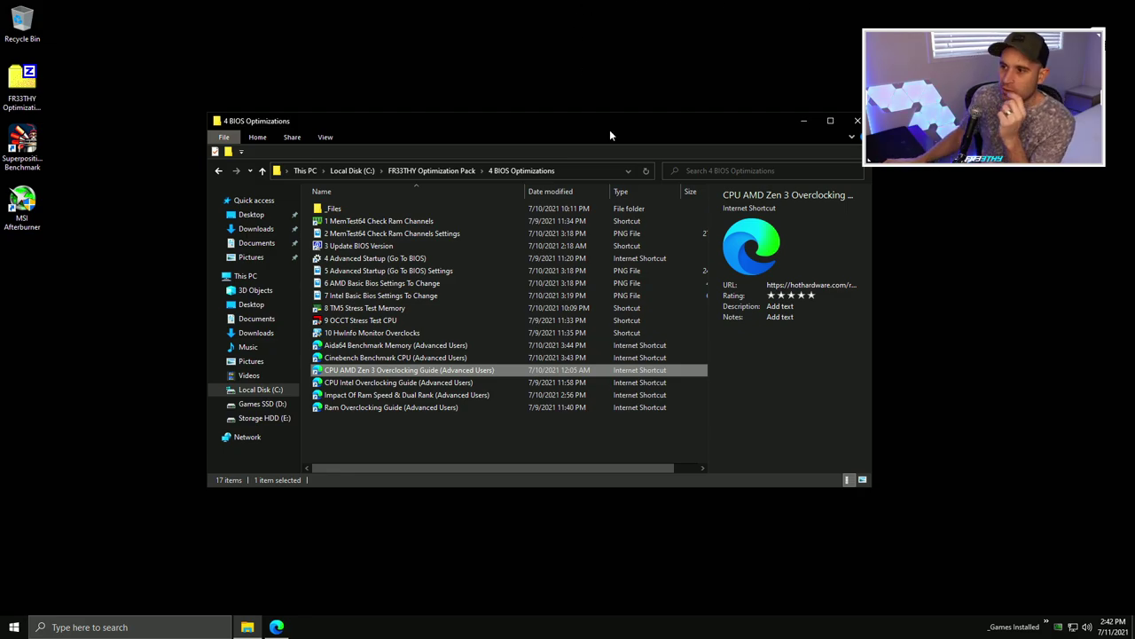
Open the Cinebench Benchmark CPU (Advanced Users) link from the folder, and switch to the TEST RESULTS OLD spreadsheet.
{"action": "left_click", "coordinate": [462, 358]}
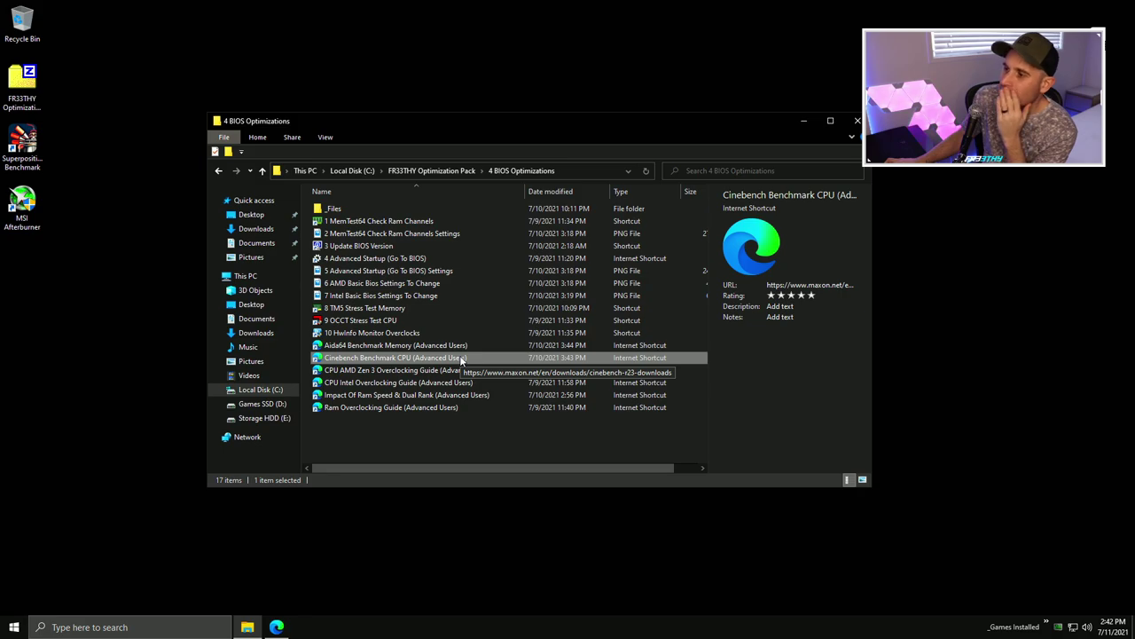
{"action": "double_click", "coordinate": [463, 358]}
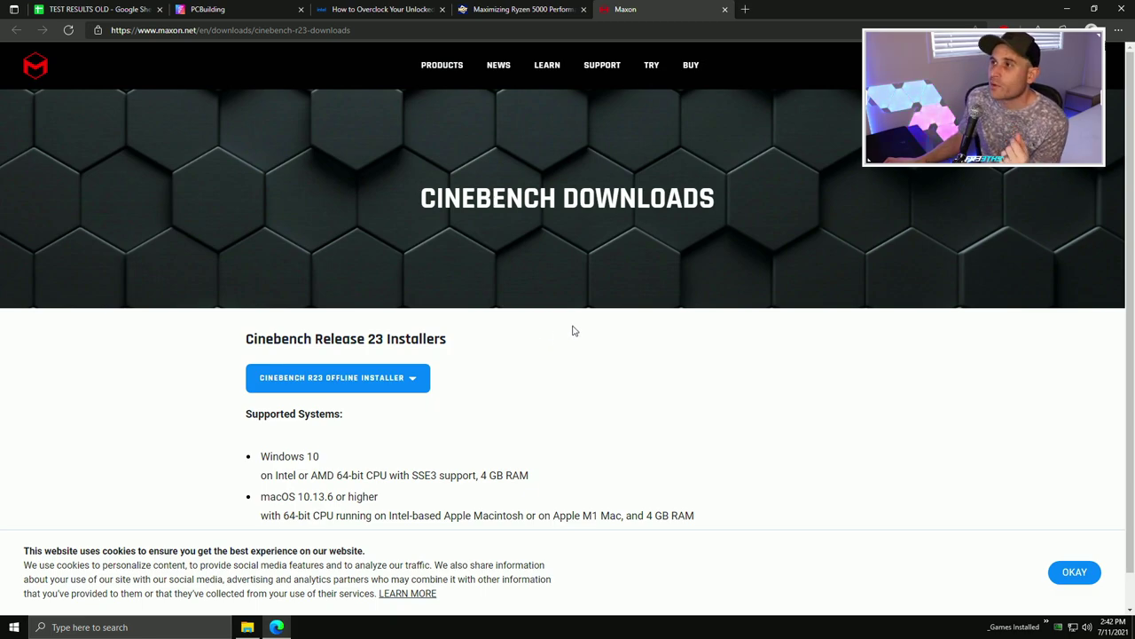
{"action": "left_click", "coordinate": [137, 9]}
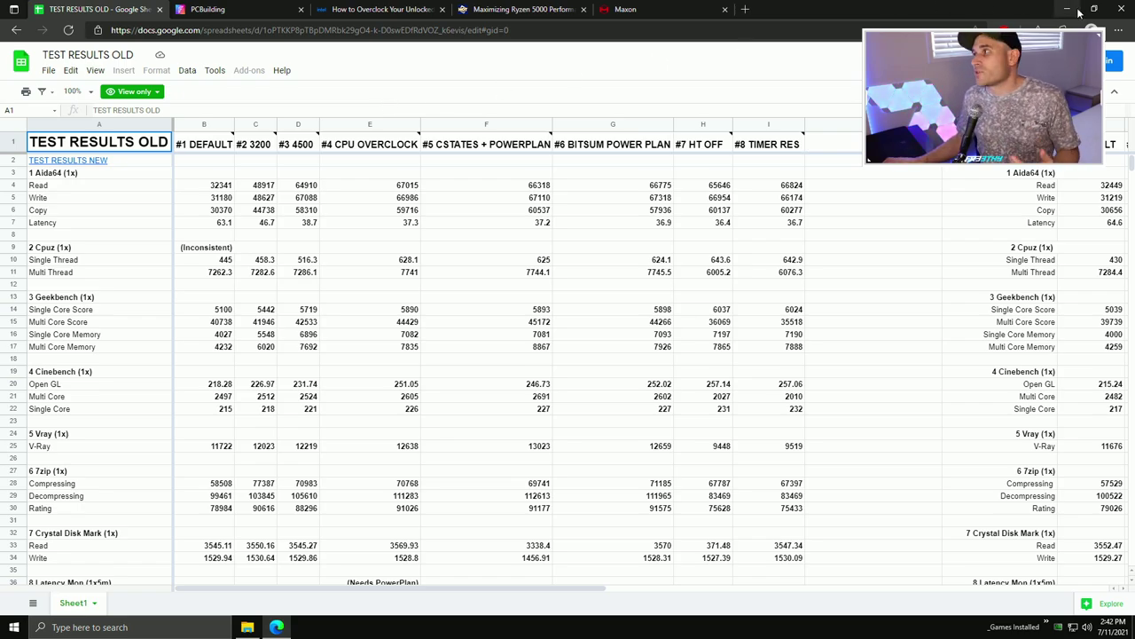
Review the CPU overclock note and benchmark results down the TEST RESULTS OLD sheet with the window maximized, and close the browser.
{"action": "key", "text": "super+Right"}
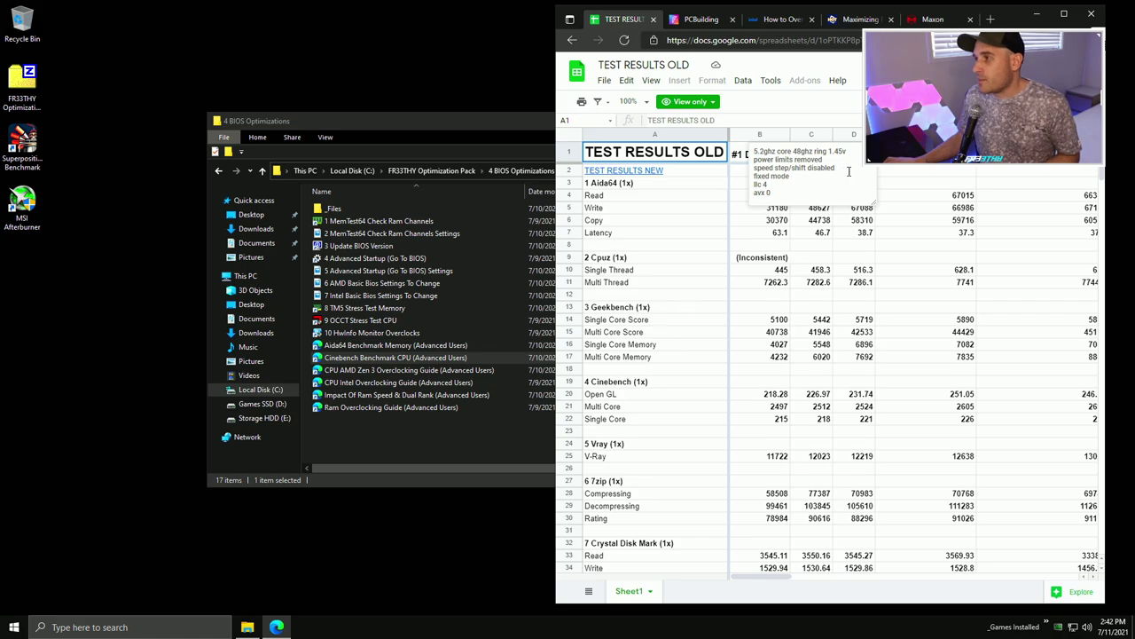
{"action": "key", "text": "super+Up"}
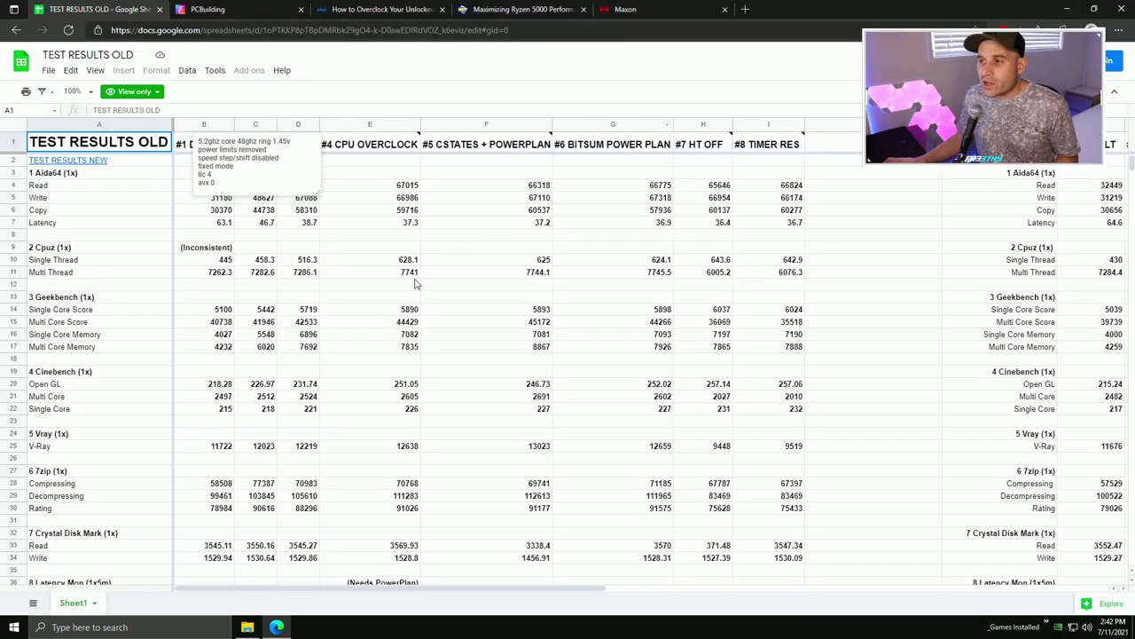
{"action": "scroll", "coordinate": [407, 371], "scroll_direction": "down", "scroll_amount": 2}
{"action": "scroll", "coordinate": [416, 355], "scroll_direction": "down", "scroll_amount": 10}
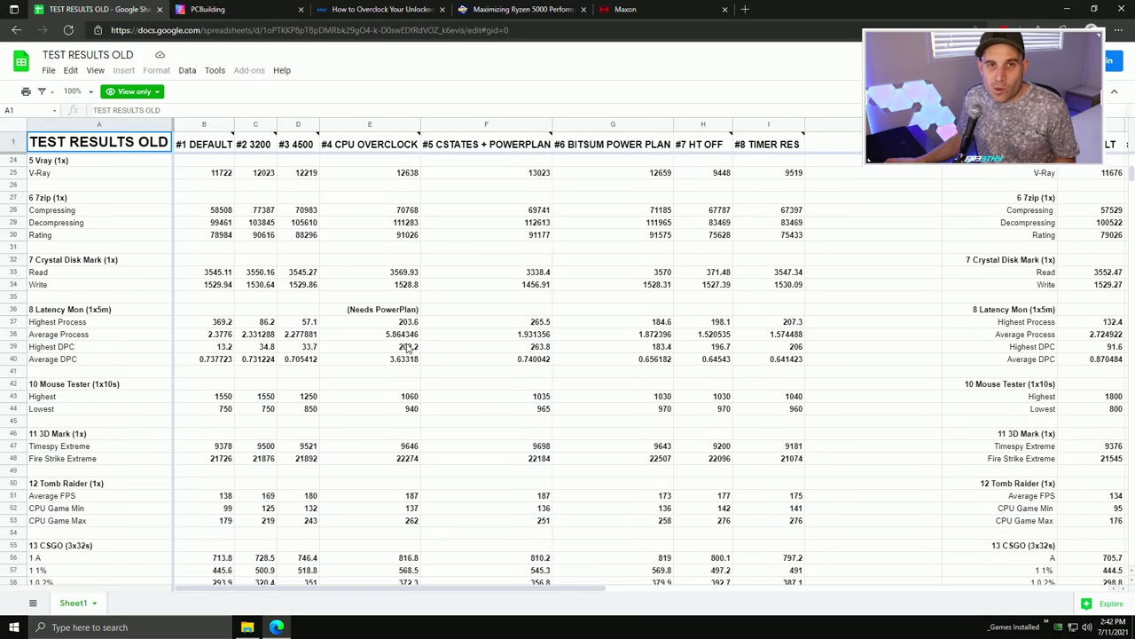
{"action": "left_click", "coordinate": [1121, 8]}
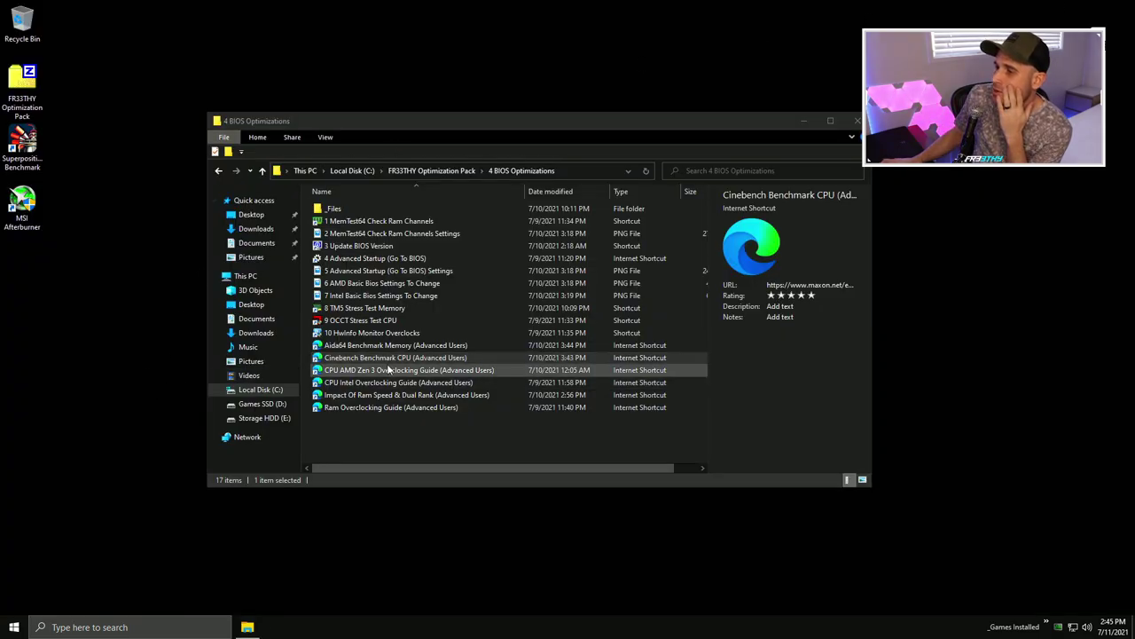
Launch HWiNFO64 in sensors-only mode and OCCT from the BIOS Optimizations folder, allowing both to make changes.
{"action": "double_click", "coordinate": [395, 333]}
{"action": "left_click", "coordinate": [507, 393]}
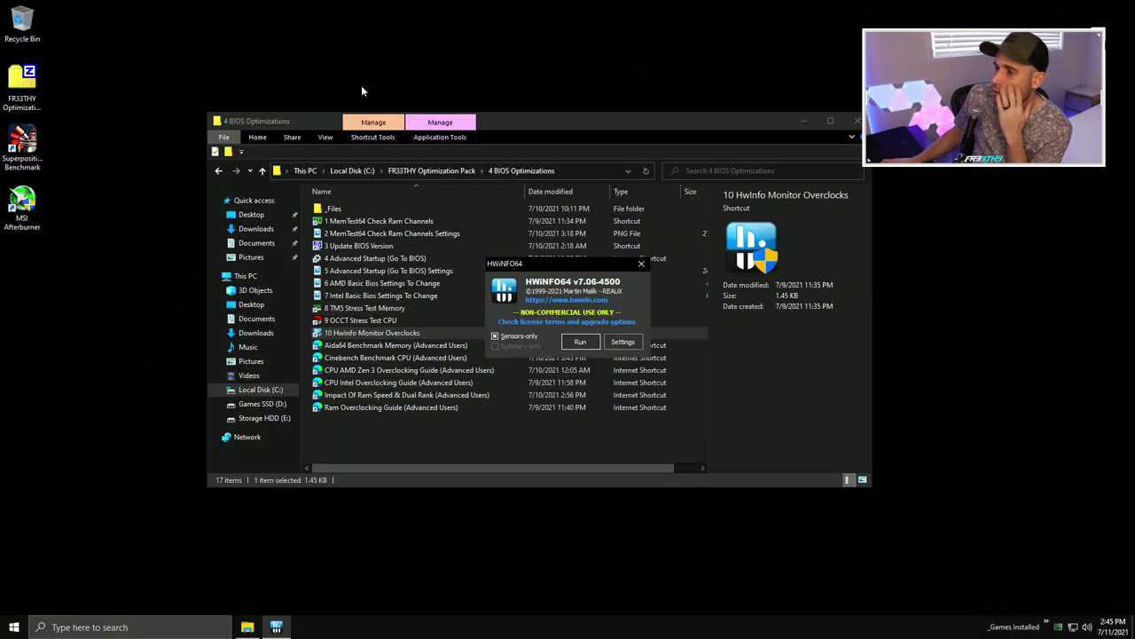
{"action": "left_click", "coordinate": [581, 344]}
{"action": "double_click", "coordinate": [372, 320]}
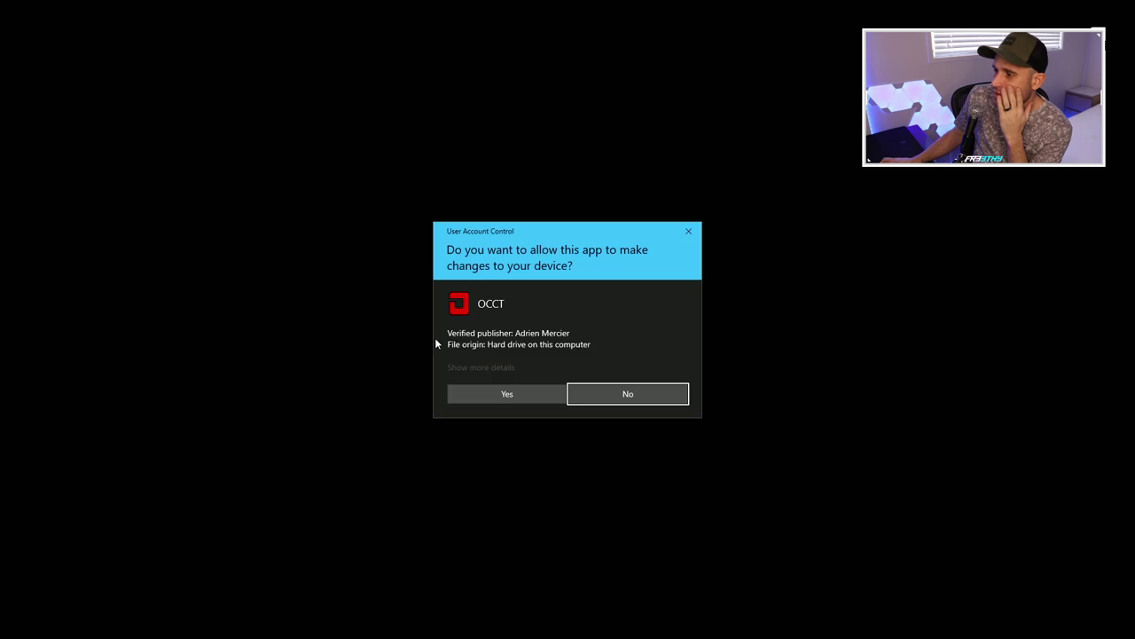
{"action": "left_click", "coordinate": [505, 393]}
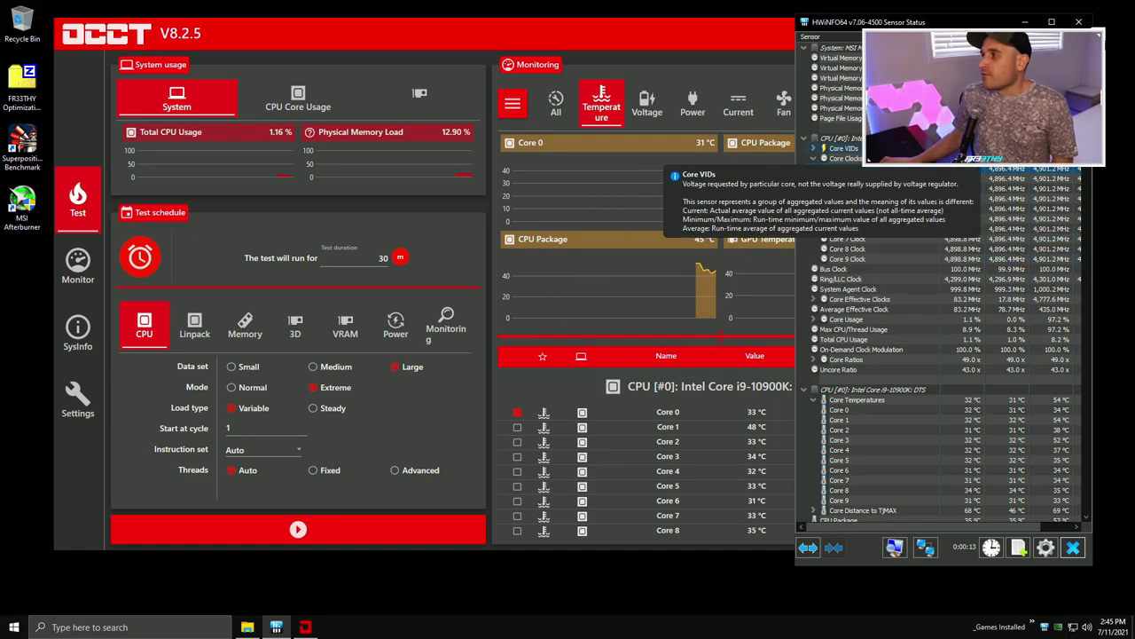
Check the Ring/LLC Clock in the HWiNFO64 sensor list and highlight the motherboard's Vcore reading.
{"action": "left_click", "coordinate": [960, 291]}
{"action": "left_click", "coordinate": [967, 281]}
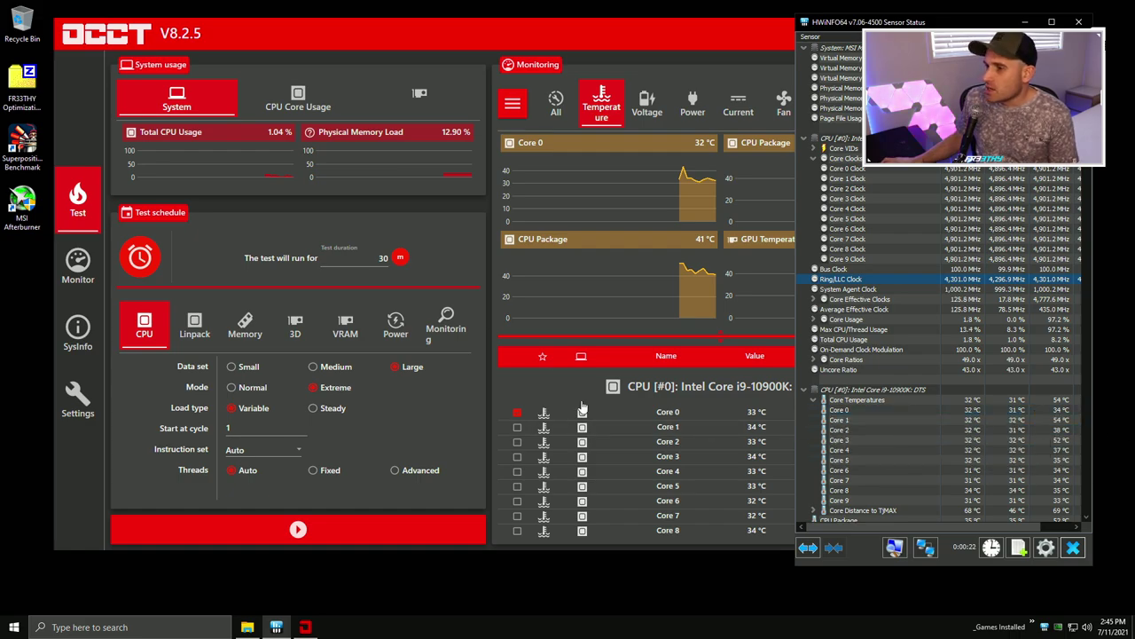
{"action": "scroll", "coordinate": [931, 400], "scroll_direction": "down", "scroll_amount": 9}
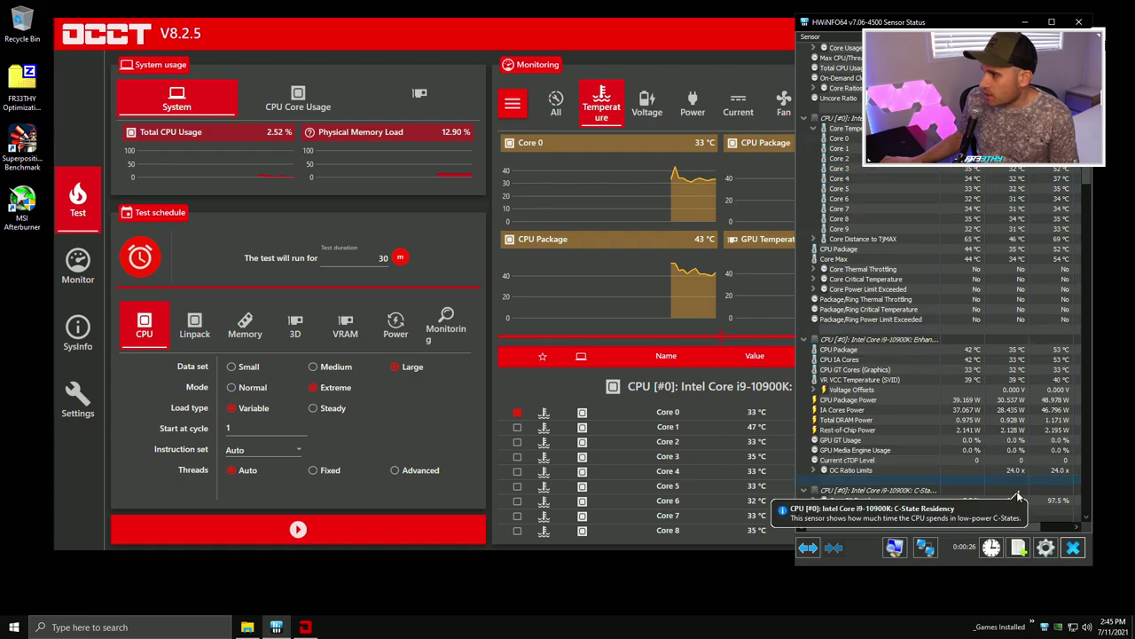
{"action": "scroll", "coordinate": [1047, 443], "scroll_direction": "down", "scroll_amount": 14}
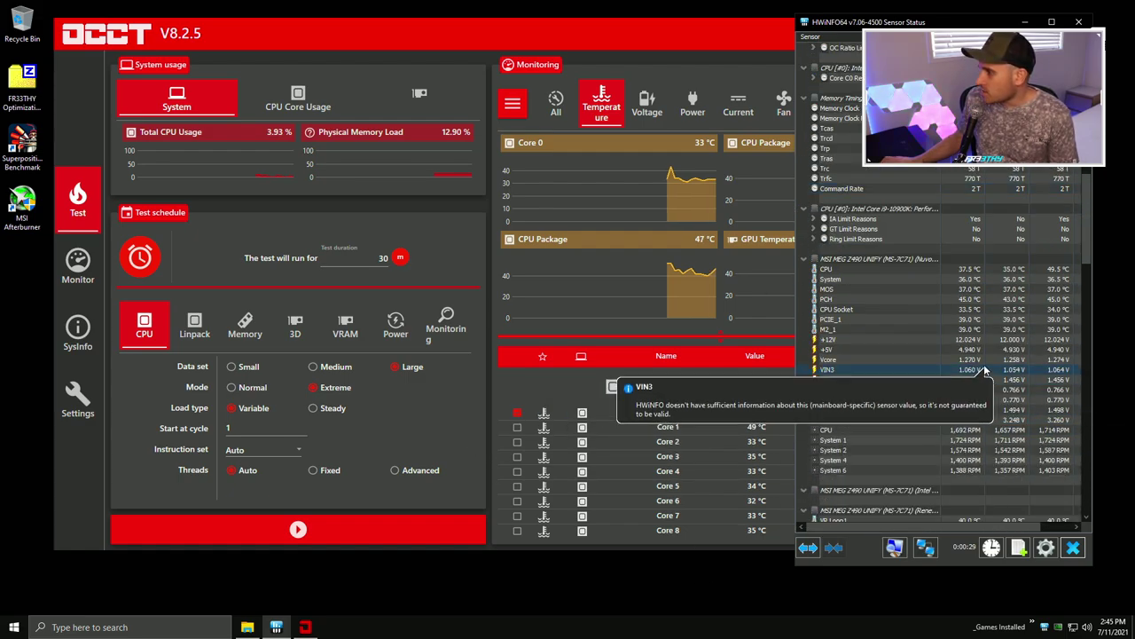
{"action": "left_click", "coordinate": [829, 360]}
Start the 30-minute OCCT CPU stress test and watch the Vcore reading in HWiNFO64 under load.
{"action": "left_click", "coordinate": [353, 532]}
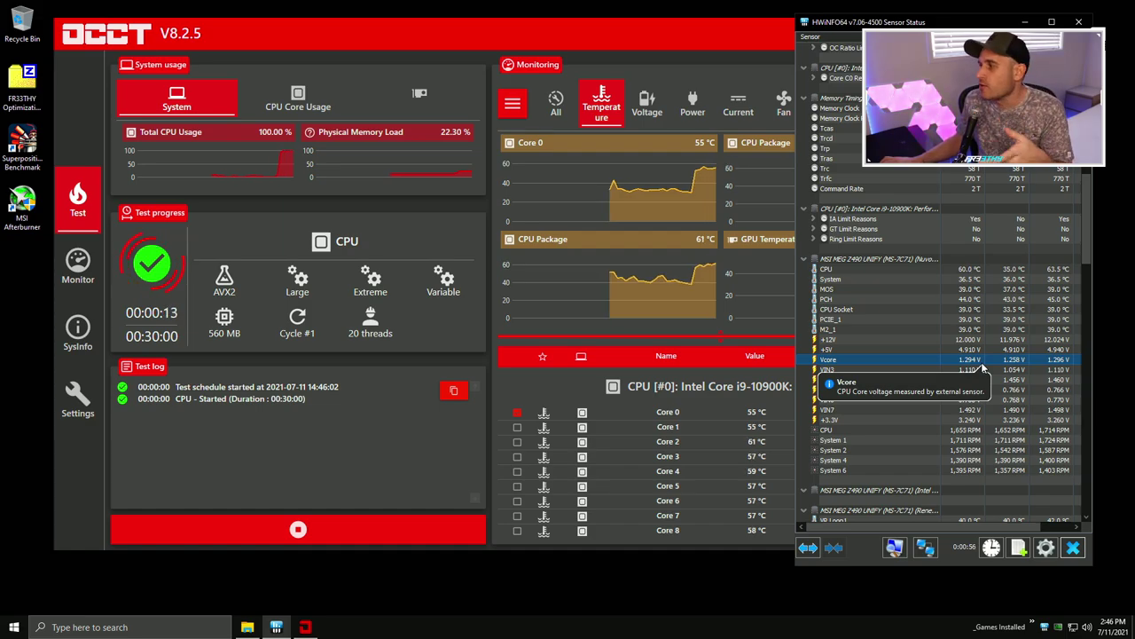
{"action": "mouse_move", "coordinate": [994, 371]}
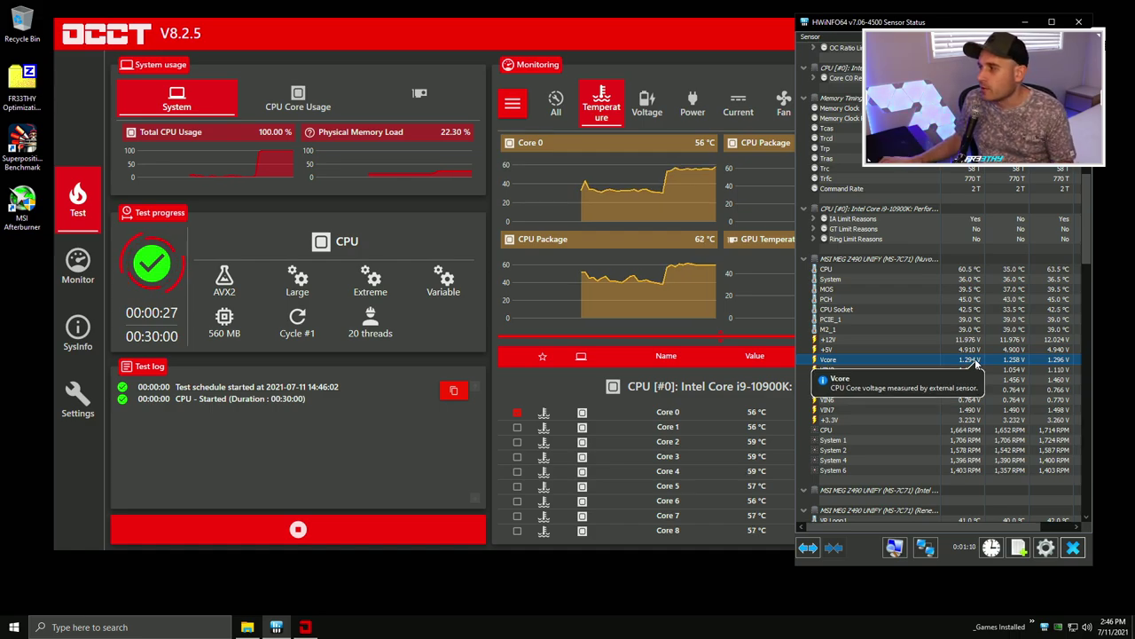
{"action": "left_click", "coordinate": [970, 350]}
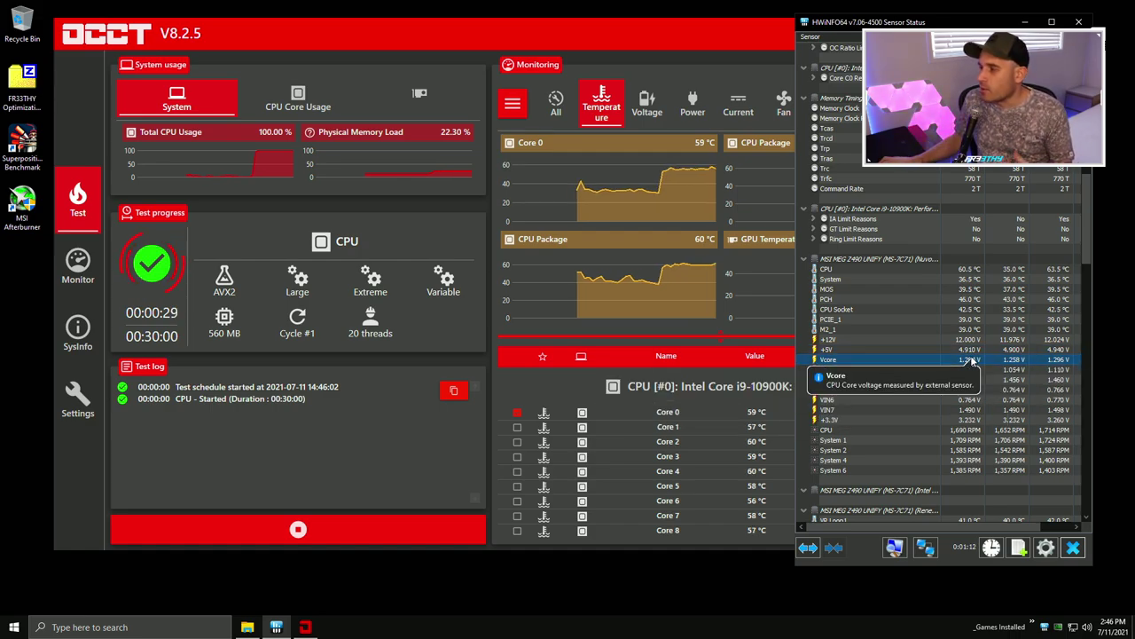
Check the Vcore, core clock and Ring/LLC Clock readings in the HWiNFO64 sensor list while the stress test runs.
{"action": "left_click", "coordinate": [967, 359]}
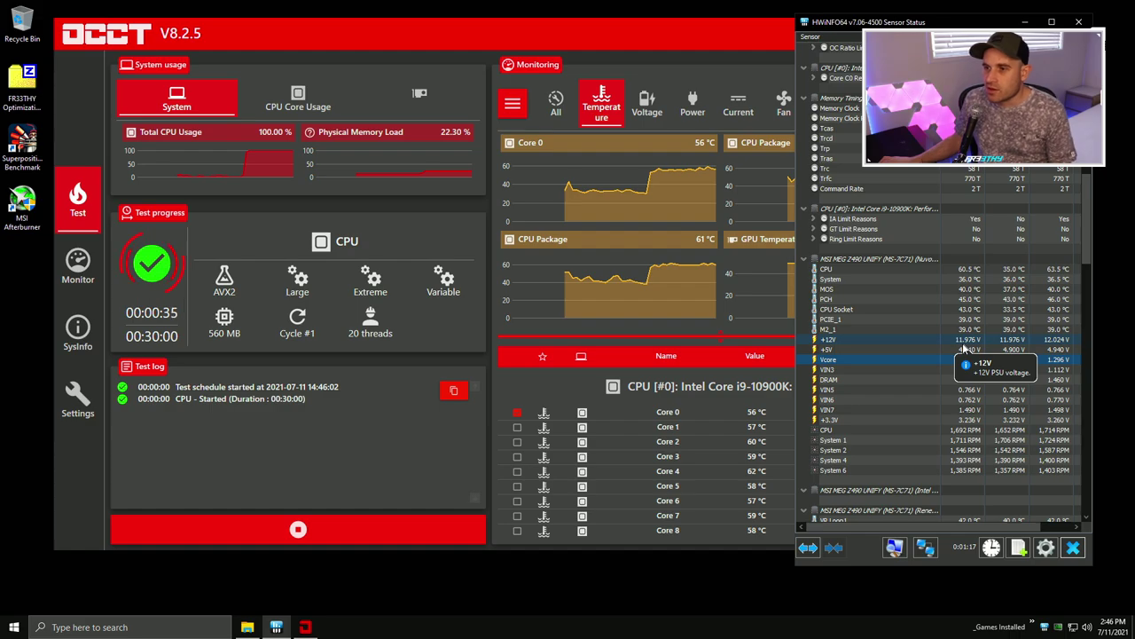
{"action": "scroll", "coordinate": [965, 348], "scroll_direction": "up", "scroll_amount": 10}
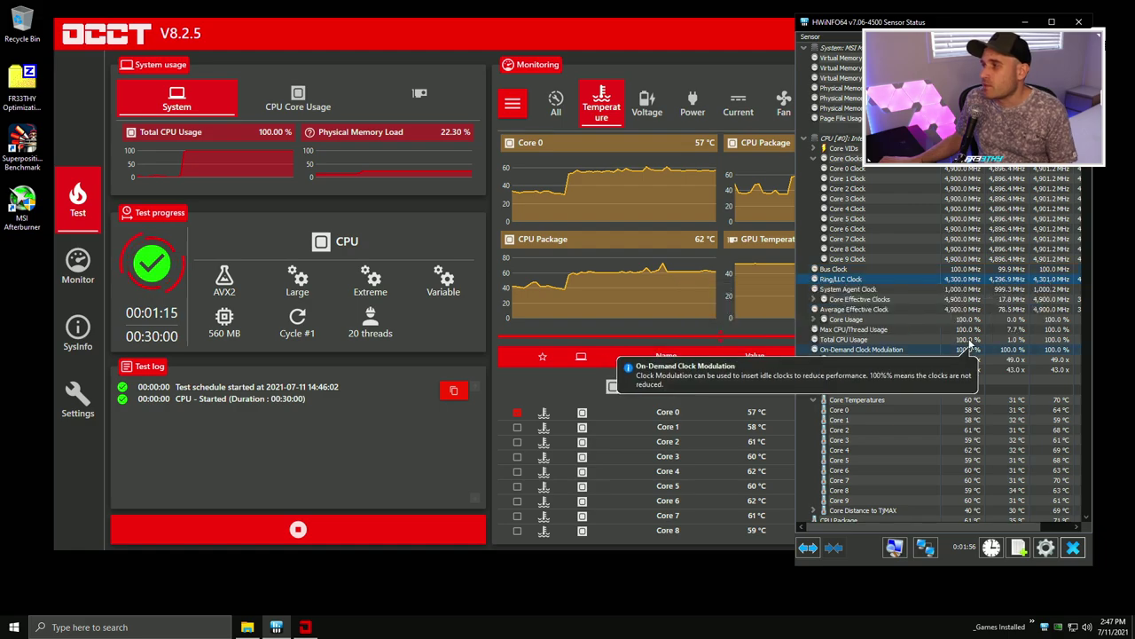
{"action": "left_click", "coordinate": [1056, 279]}
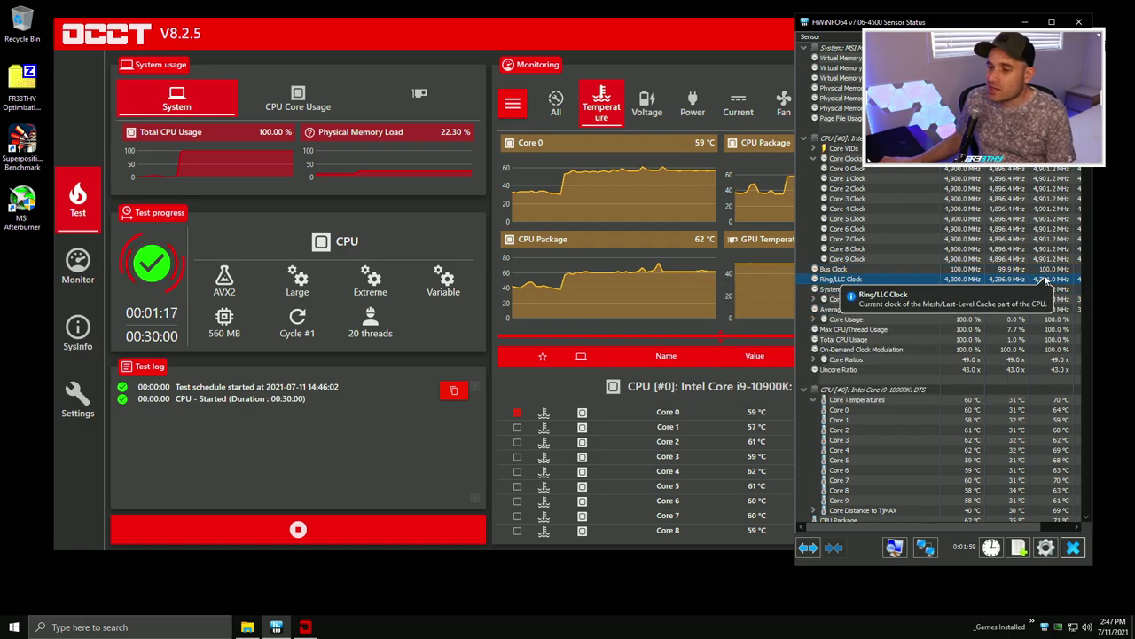
Open Task Manager beside HWiNFO64 and examine the CPU performance graph and the running processes under load.
{"action": "key", "text": "ctrl+shift+Escape"}
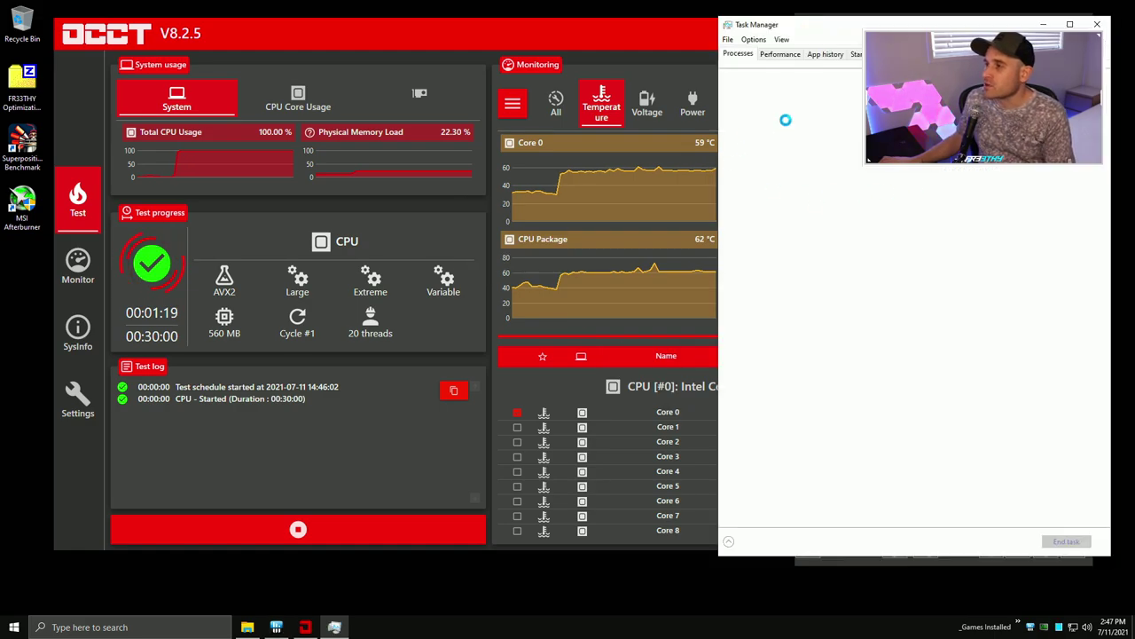
{"action": "left_click_drag", "start_coordinate": [834, 33], "coordinate": [318, 50]}
{"action": "left_click", "coordinate": [263, 71]}
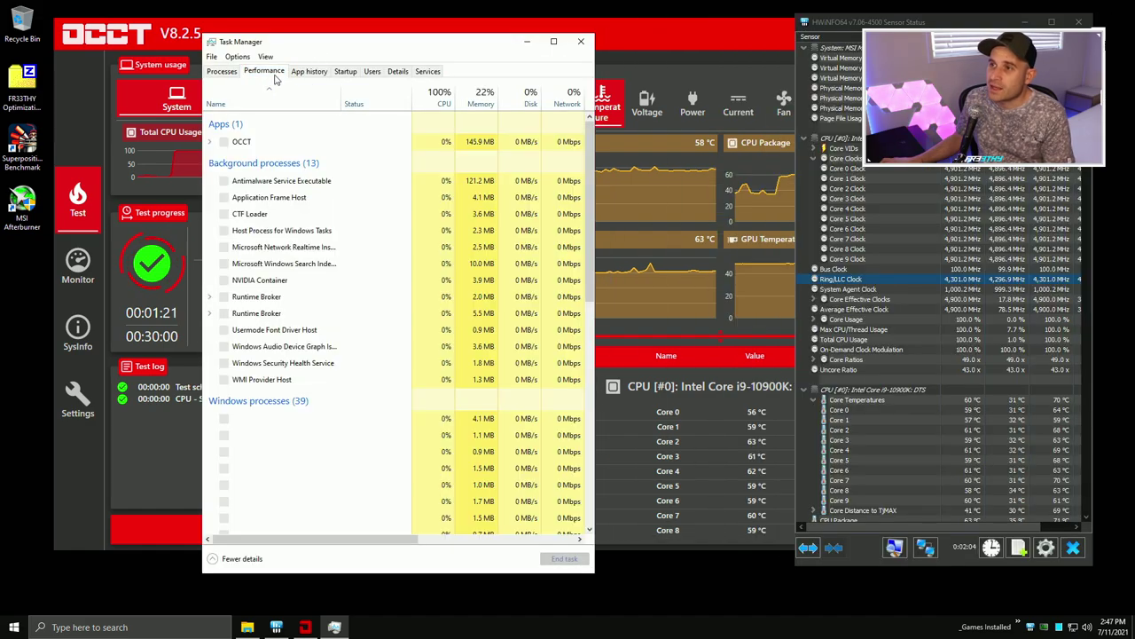
{"action": "left_click", "coordinate": [260, 100]}
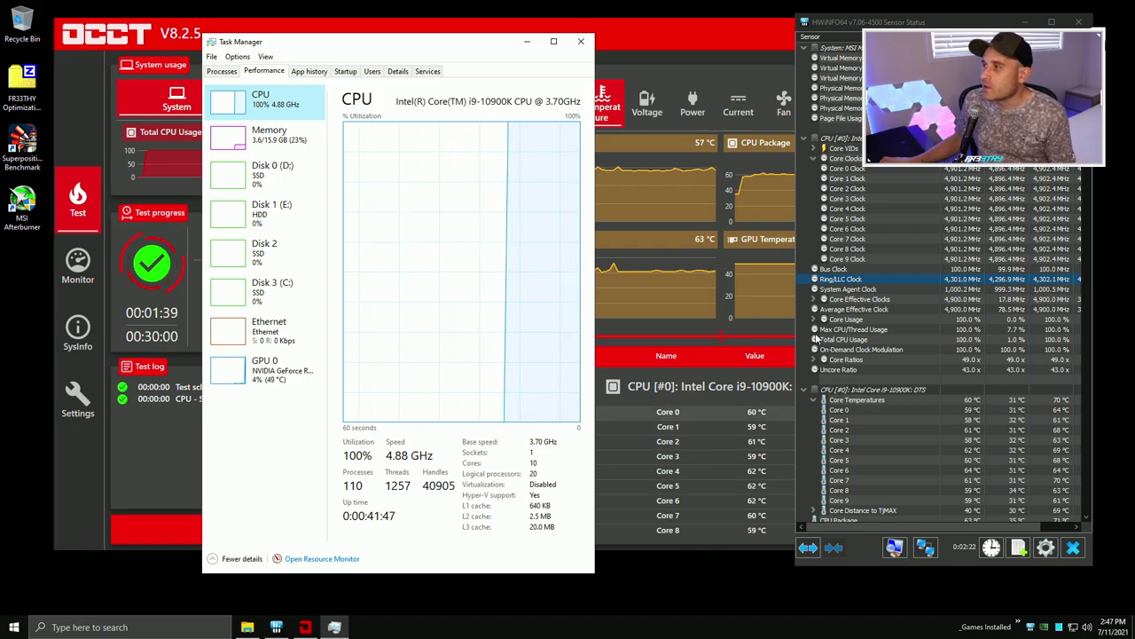
{"action": "mouse_move", "coordinate": [965, 163]}
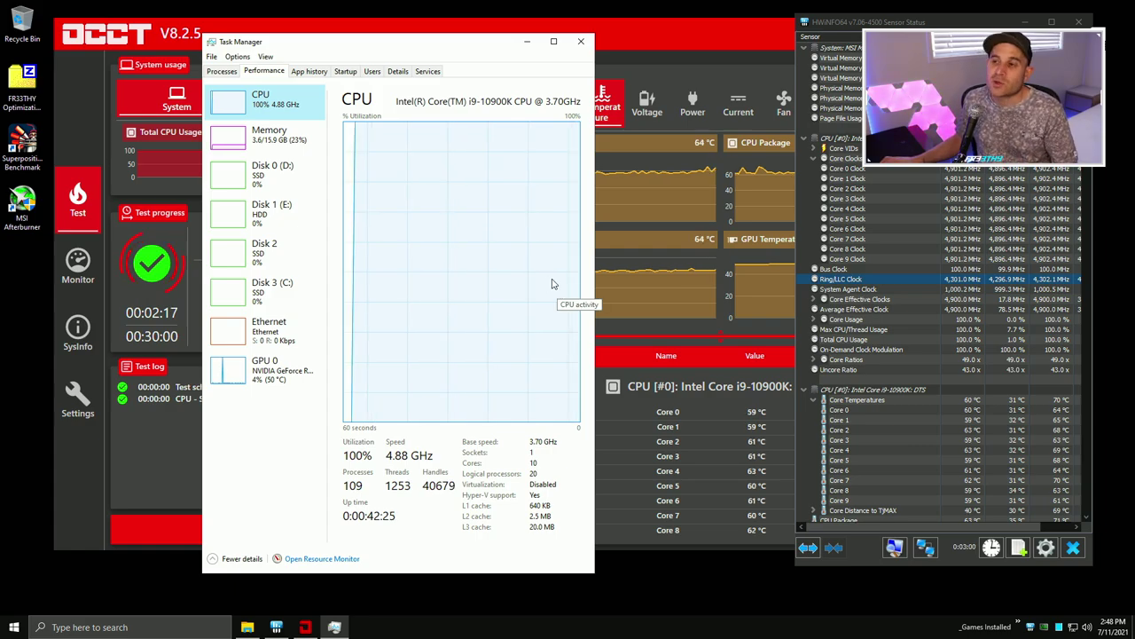
{"action": "left_click", "coordinate": [222, 71]}
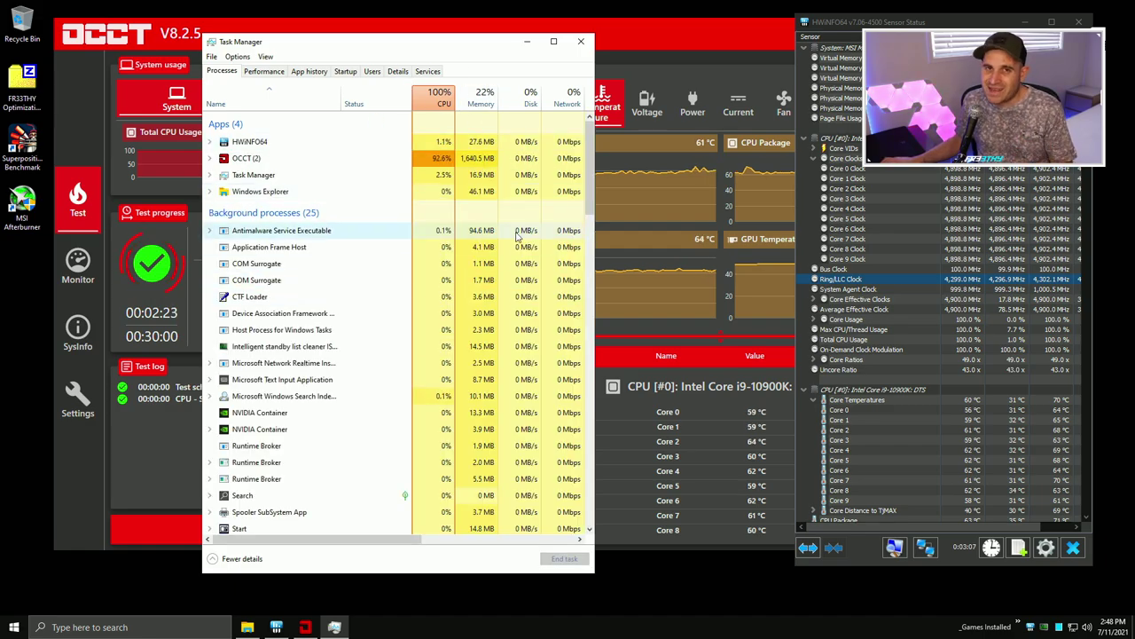
{"action": "left_click", "coordinate": [263, 71]}
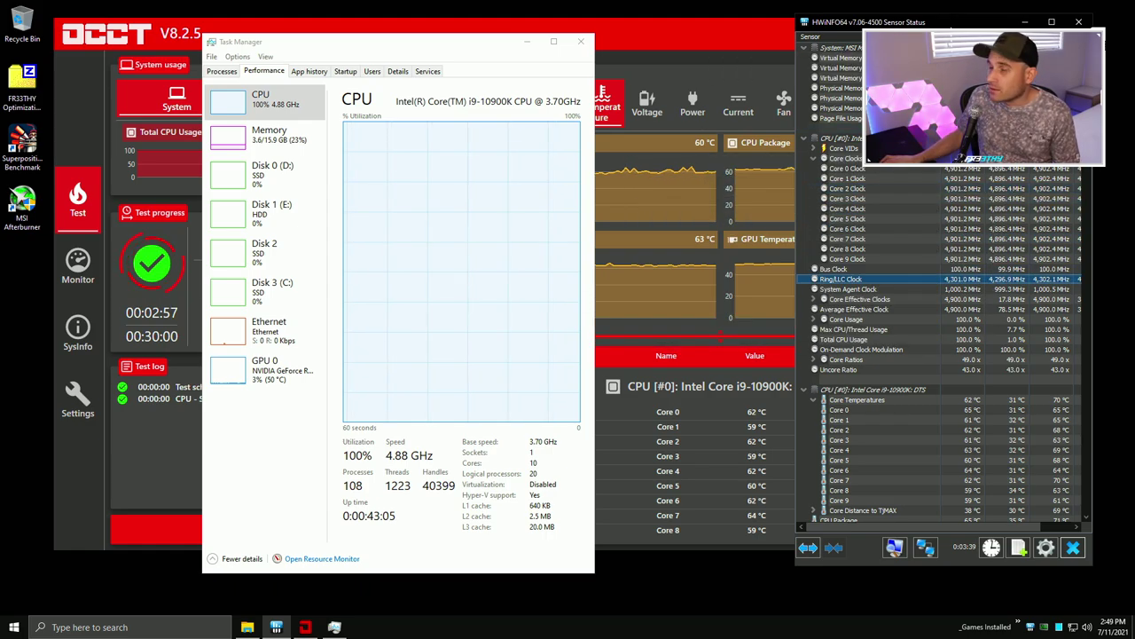
Move the HWiNFO64 sensor window next to Task Manager's CPU graph to compare the core clocks.
{"action": "left_click_drag", "start_coordinate": [958, 21], "coordinate": [695, 40]}
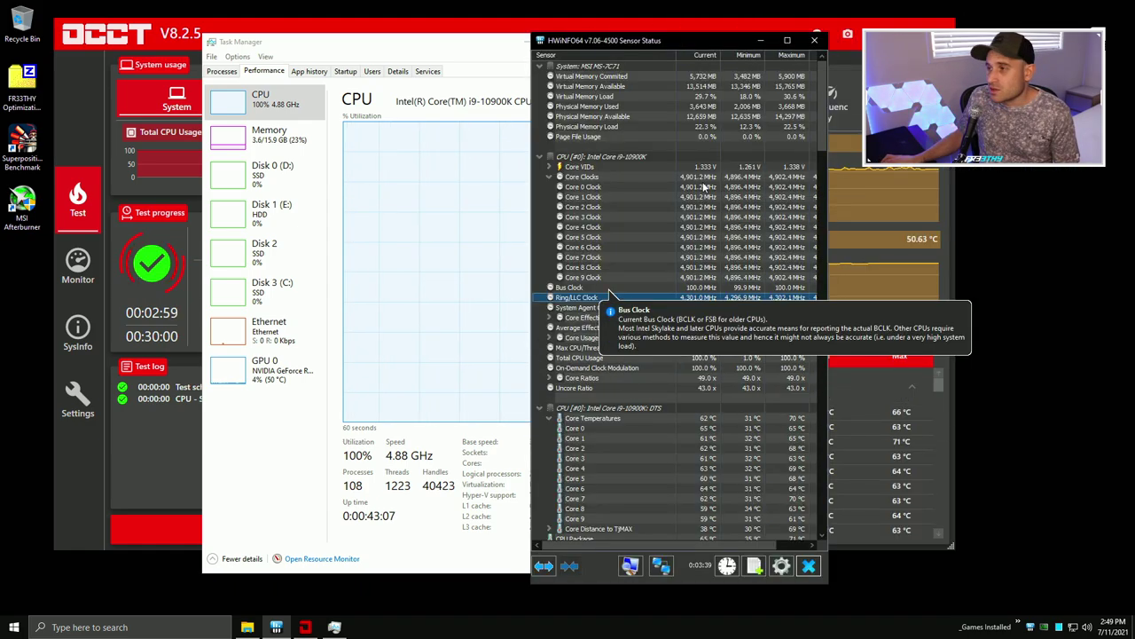
{"action": "left_click", "coordinate": [643, 44]}
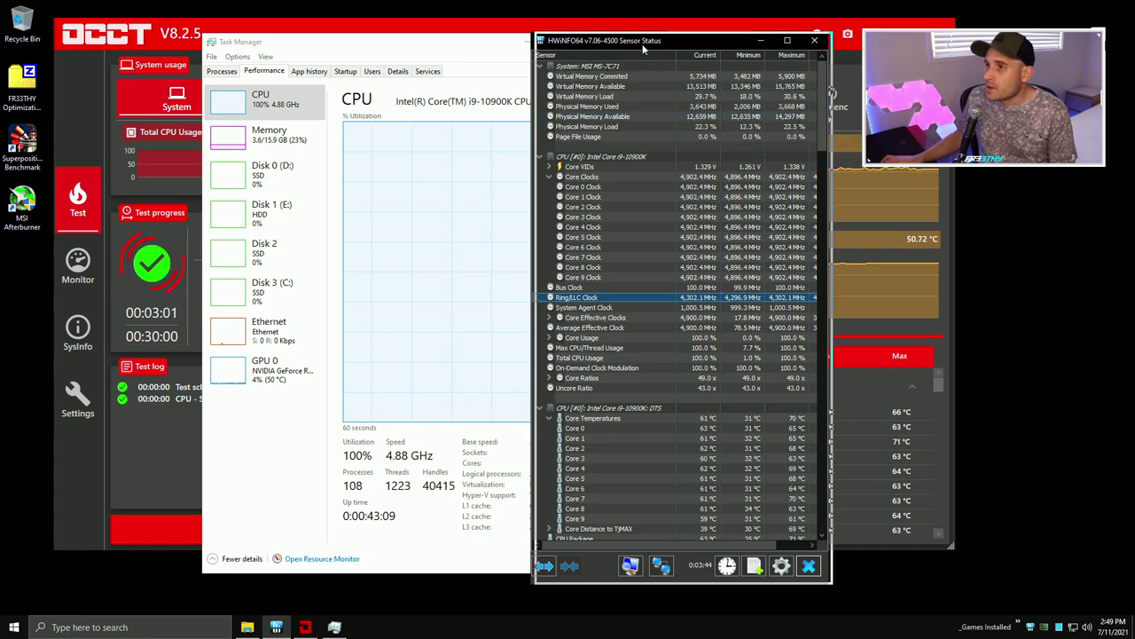
{"action": "mouse_move", "coordinate": [642, 43]}
{"action": "left_mouse_down"}
{"action": "mouse_move", "coordinate": [668, 41]}
{"action": "mouse_move", "coordinate": [664, 50]}
{"action": "left_mouse_up"}
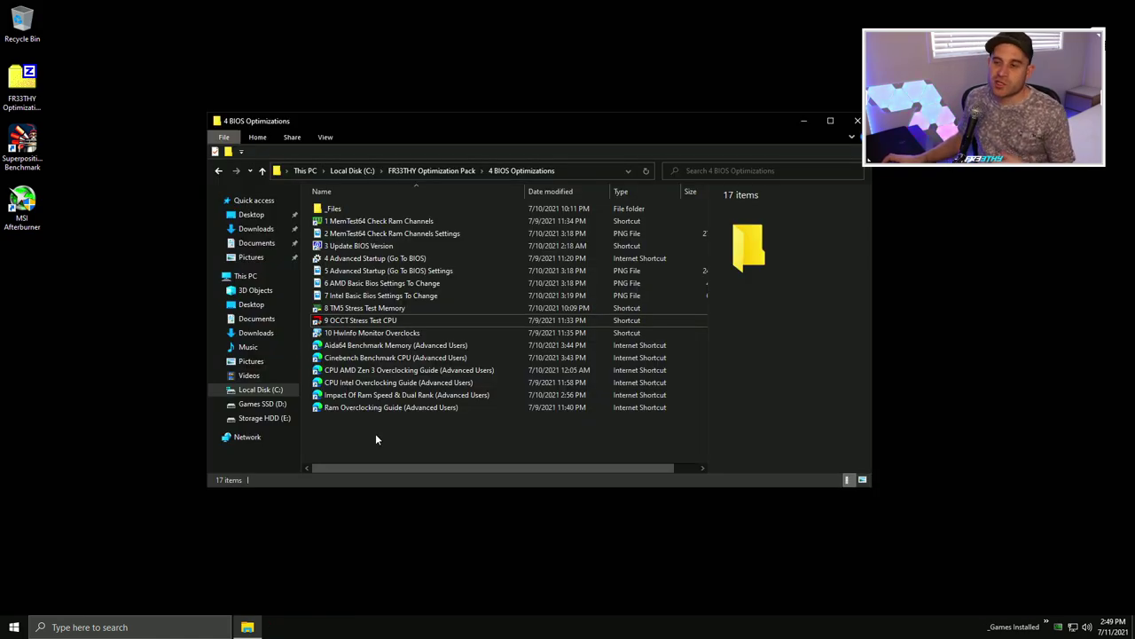
View the "5 Advanced Startup (Go To BIOS) Settings" picture, and close it along with the BIOS Optimizations folder.
{"action": "double_click", "coordinate": [438, 270]}
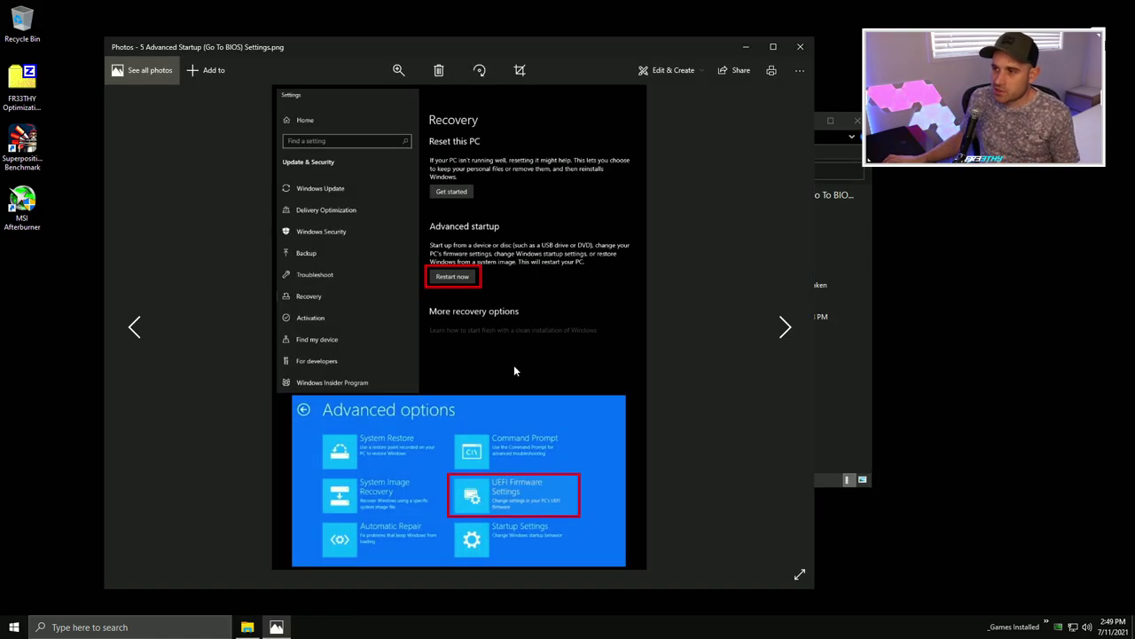
{"action": "left_click", "coordinate": [800, 46]}
{"action": "left_click", "coordinate": [857, 120]}
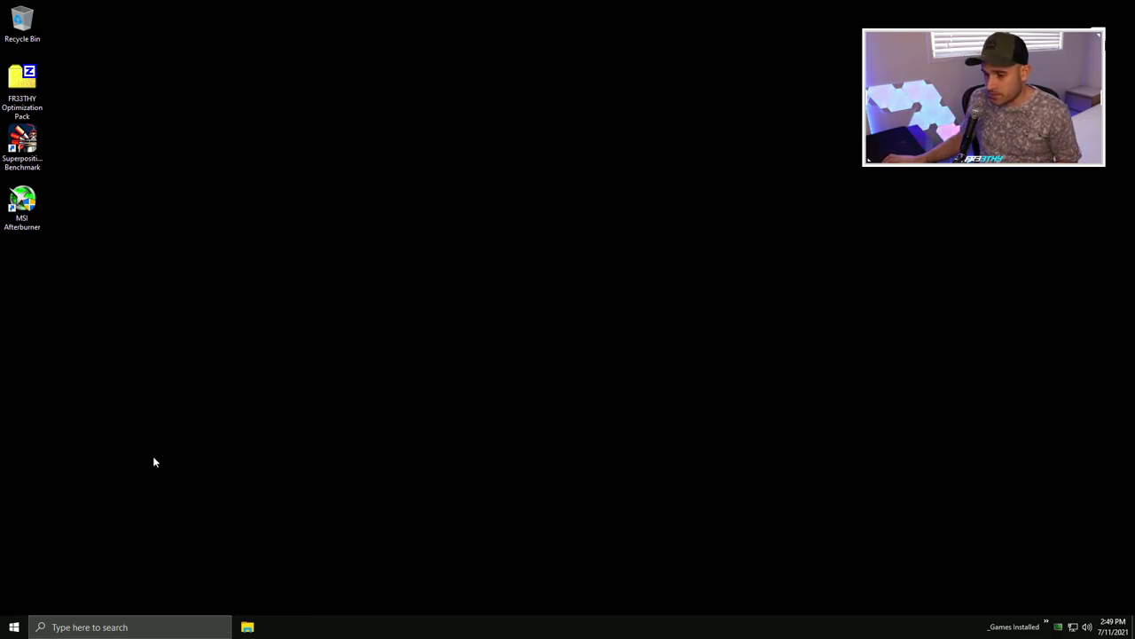
Restart the computer to enter the MSI Click BIOS 5 setup.
{"action": "right_click", "coordinate": [13, 627]}
{"action": "mouse_move", "coordinate": [133, 604]}
{"action": "left_click", "coordinate": [187, 600]}
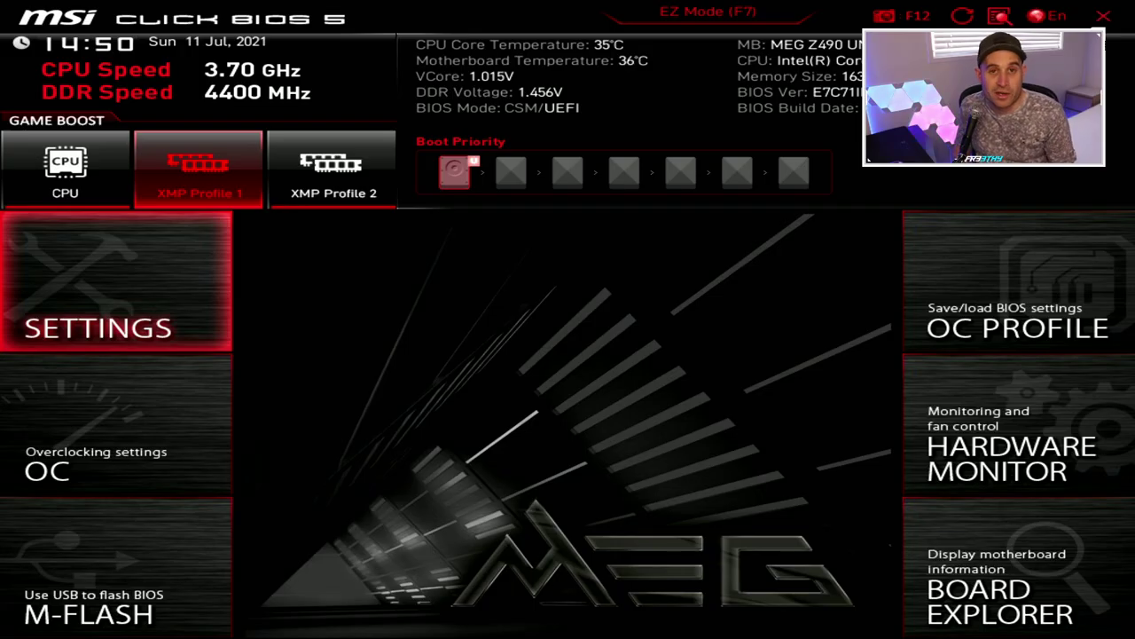
Enter the OC settings of the BIOS and open Advanced CPU Configuration.
{"action": "key", "text": "Down"}
{"action": "key", "text": "Return"}
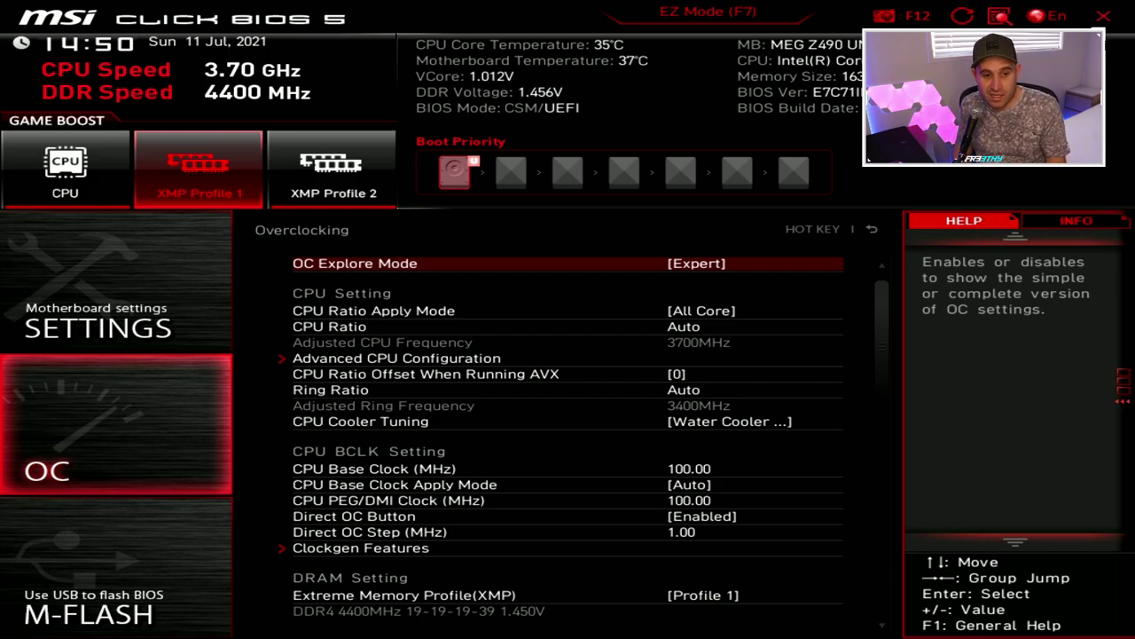
{"action": "key", "text": "Down"}
{"action": "key", "text": "Down"}
{"action": "key", "text": "Down"}
{"action": "key", "text": "Down"}
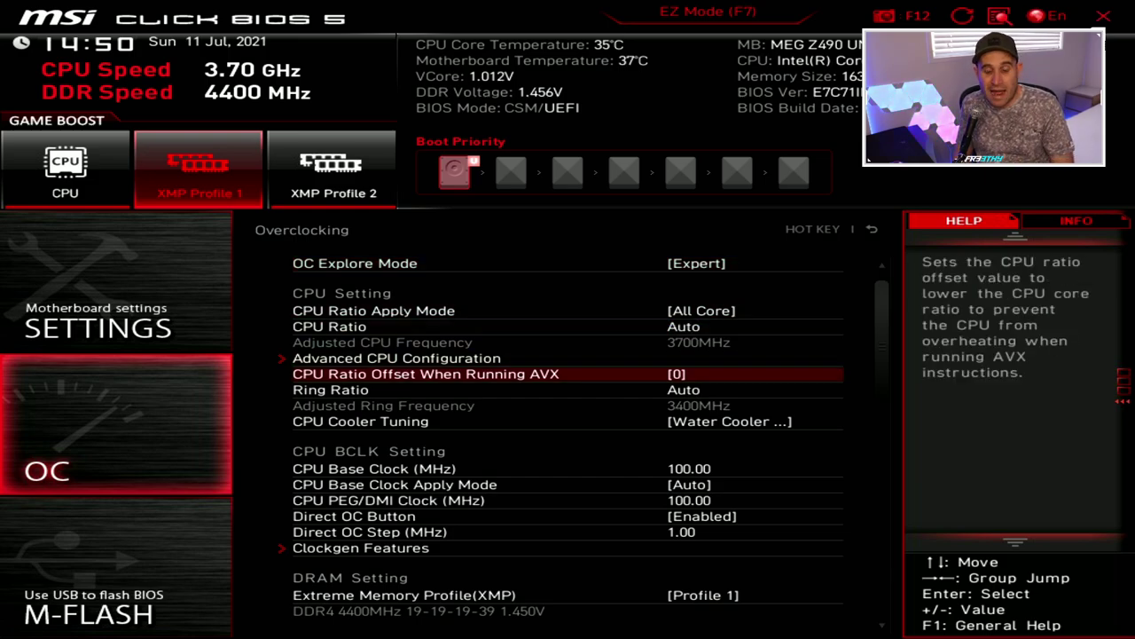
{"action": "key", "text": "Up"}
{"action": "key", "text": "Return"}
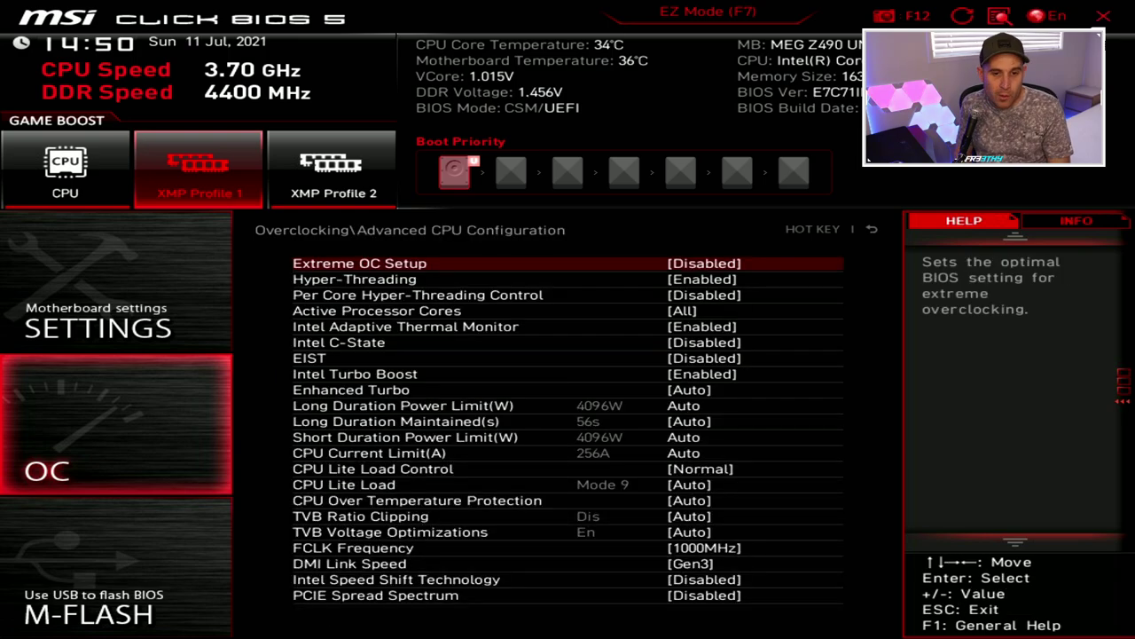
Check the Intel C-State, EIST and Intel Turbo Boost settings in Advanced CPU Configuration.
{"action": "key", "text": "Down"}
{"action": "key", "text": "Down"}
{"action": "key", "text": "Down"}
{"action": "key", "text": "Down"}
{"action": "key", "text": "Down"}
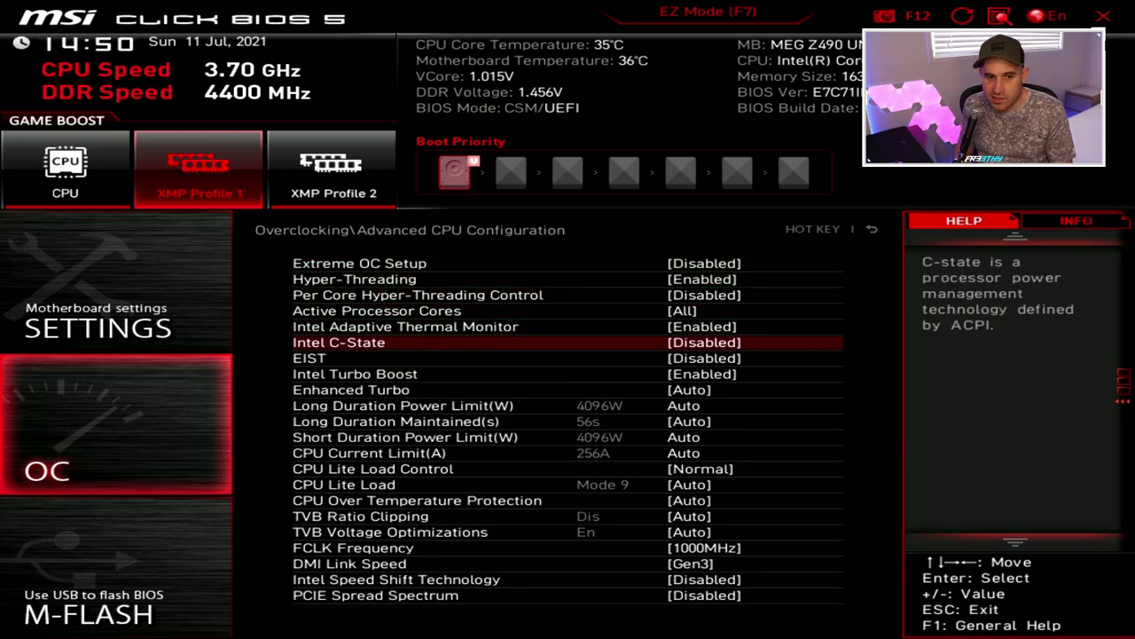
{"action": "key", "text": "Down"}
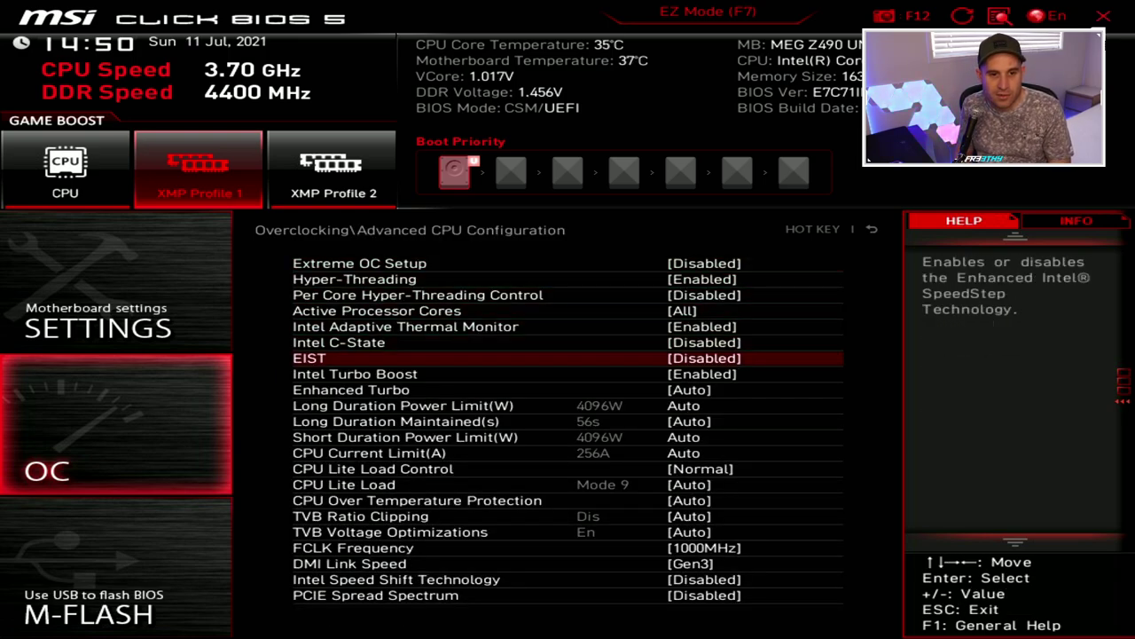
{"action": "key", "text": "Down"}
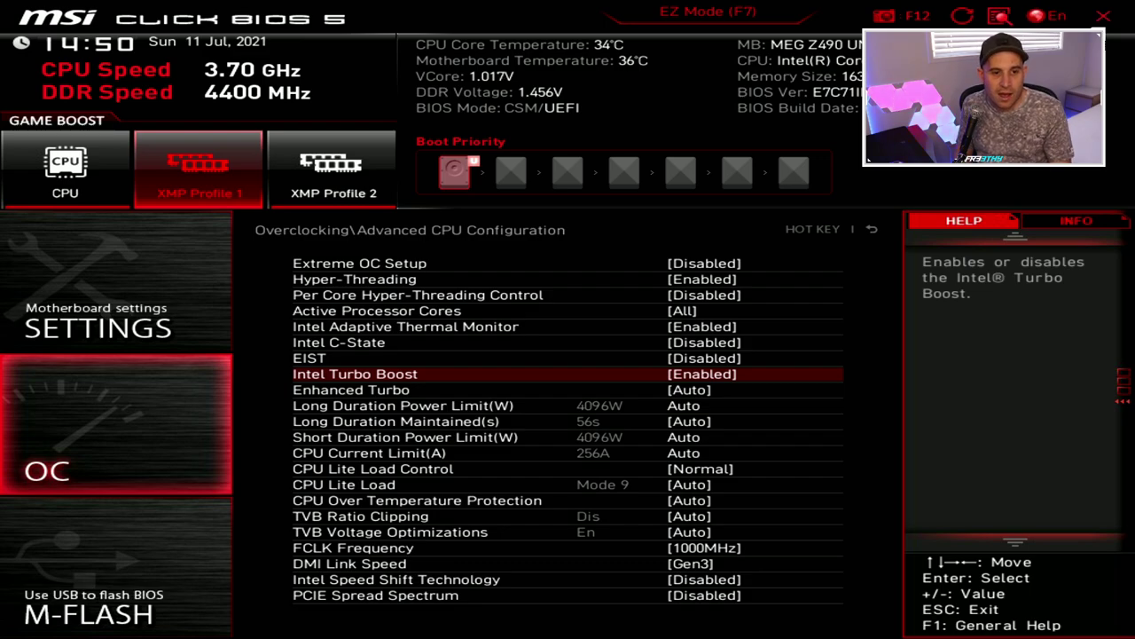
Review the power limits through Intel Speed Shift Technology in Advanced CPU Configuration, and return to the Overclocking page.
{"action": "key", "text": "Down"}
{"action": "key", "text": "Down"}
{"action": "key", "text": "Down"}
{"action": "key", "text": "Down"}
{"action": "key", "text": "Down"}
{"action": "key", "text": "Down"}
{"action": "key", "text": "Down"}
{"action": "key", "text": "Down"}
{"action": "key", "text": "Down"}
{"action": "key", "text": "Down"}
{"action": "key", "text": "Down"}
{"action": "key", "text": "Down"}
{"action": "key", "text": "Down"}
{"action": "key", "text": "Down"}
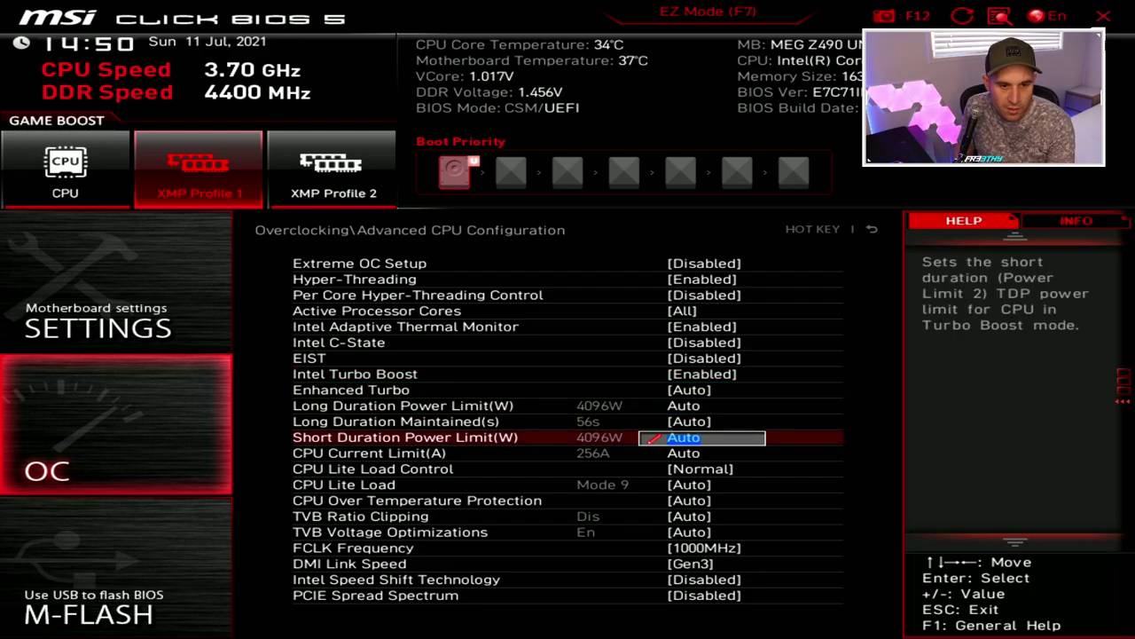
{"action": "key", "text": "Up"}
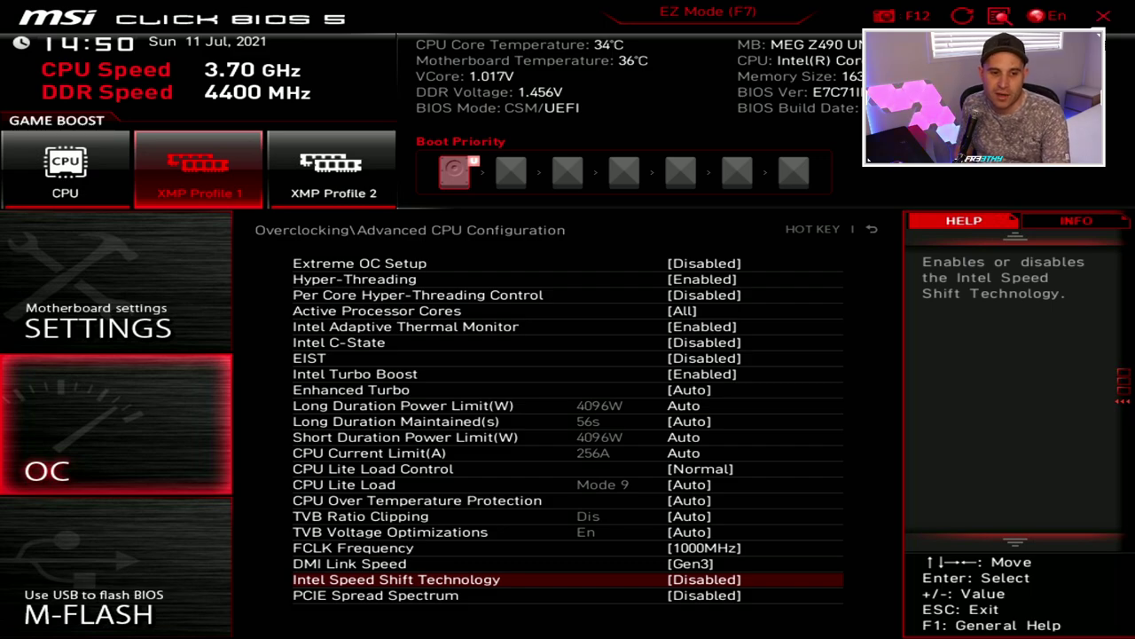
{"action": "key", "text": "Escape"}
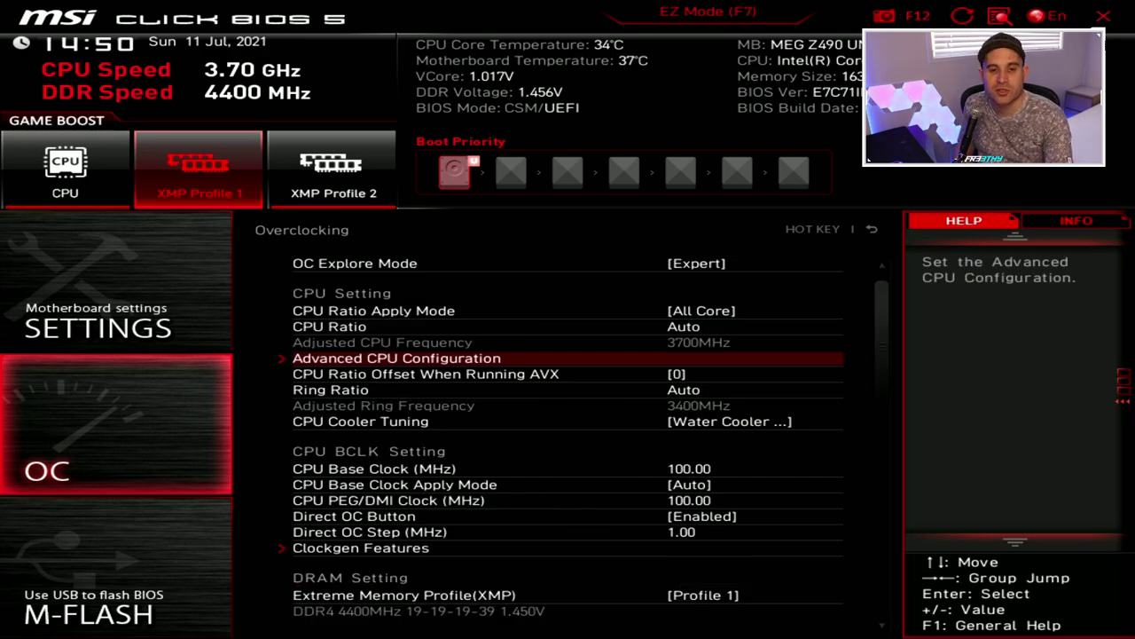
Review the BCLK and DRAM settings on the Overclocking page, including the XMP profile and DRAM Reference Clock.
{"action": "key", "text": "Down"}
{"action": "key", "text": "Down"}
{"action": "key", "text": "Down"}
{"action": "key", "text": "Down"}
{"action": "key", "text": "Down"}
{"action": "key", "text": "Down"}
{"action": "key", "text": "Down"}
{"action": "key", "text": "Down"}
{"action": "key", "text": "Down"}
{"action": "key", "text": "Down"}
{"action": "key", "text": "Down"}
{"action": "key", "text": "Down"}
{"action": "key", "text": "Down"}
{"action": "key", "text": "Down"}
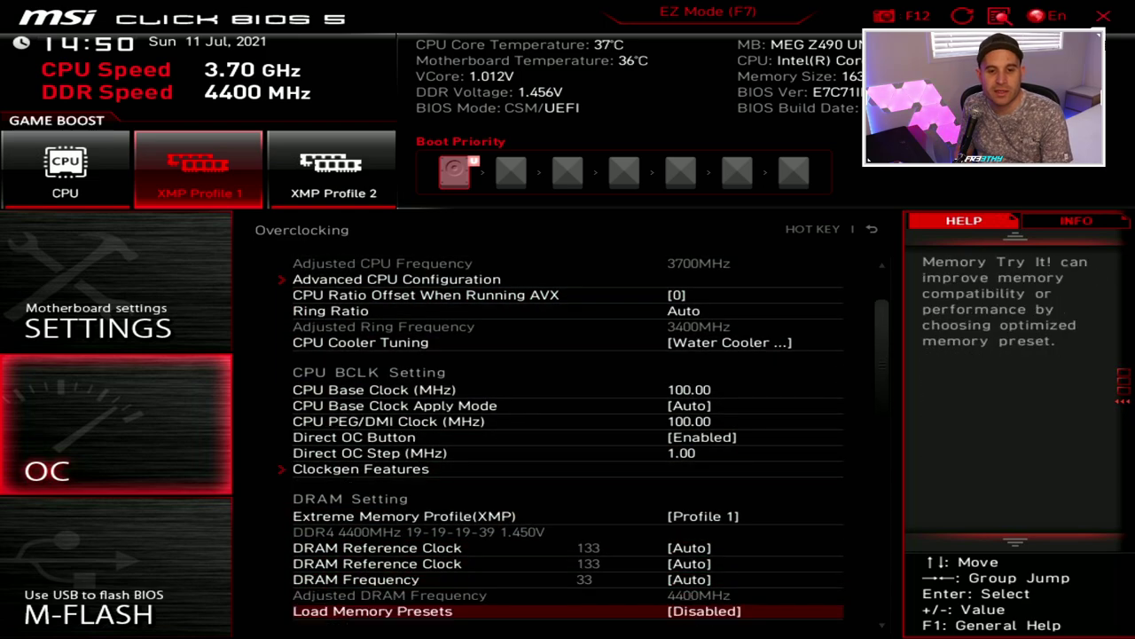
{"action": "key", "text": "Up"}
{"action": "key", "text": "Up"}
{"action": "key", "text": "Up"}
{"action": "key", "text": "Up"}
{"action": "key", "text": "Up"}
{"action": "key", "text": "Down"}
{"action": "key", "text": "Down"}
{"action": "key", "text": "Down"}
{"action": "key", "text": "Down"}
{"action": "key", "text": "Down"}
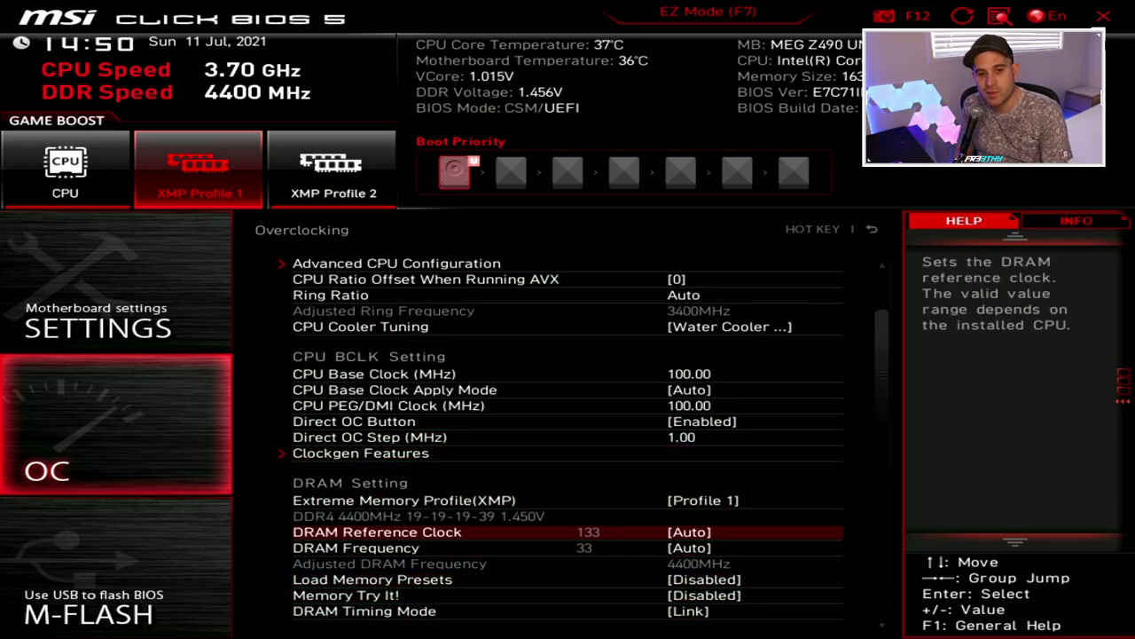
Examine the CPU SA Voltage and CPU IO Voltage entries in the Voltage Setting section.
{"action": "key", "text": "Down"}
{"action": "key", "text": "Down"}
{"action": "key", "text": "Down"}
{"action": "key", "text": "Down"}
{"action": "key", "text": "Down"}
{"action": "key", "text": "Down"}
{"action": "key", "text": "Down"}
{"action": "key", "text": "Down"}
{"action": "key", "text": "Down"}
{"action": "key", "text": "Down"}
{"action": "key", "text": "Down"}
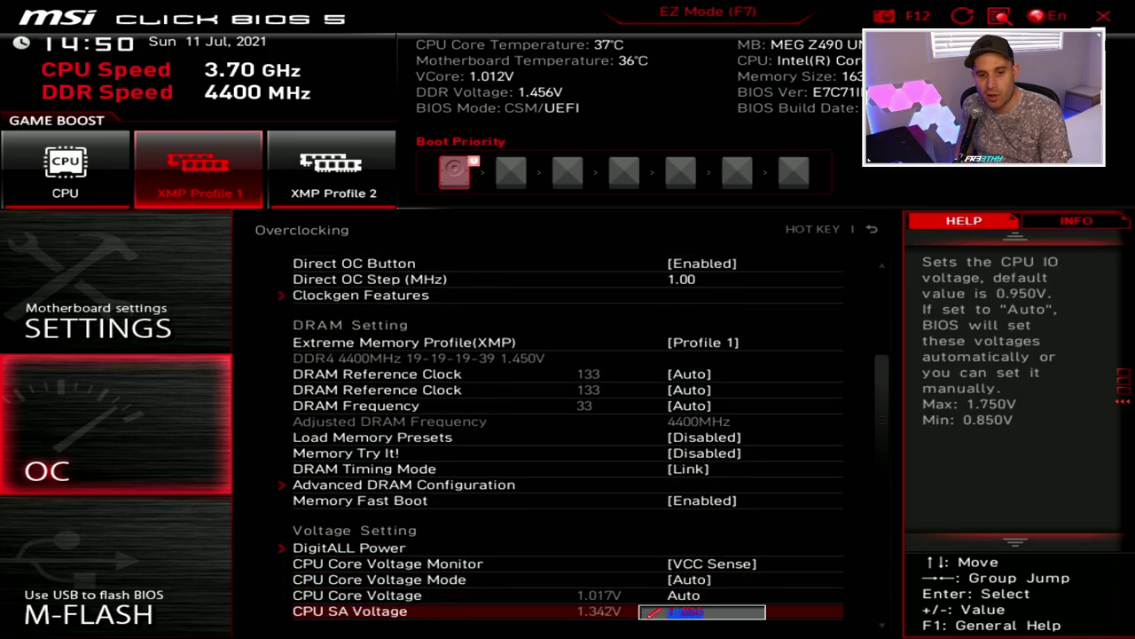
{"action": "key", "text": "Down"}
{"action": "key", "text": "Down"}
{"action": "key", "text": "Up"}
{"action": "key", "text": "Up"}
{"action": "key", "text": "Up"}
{"action": "key", "text": "Up"}
{"action": "key", "text": "Up"}
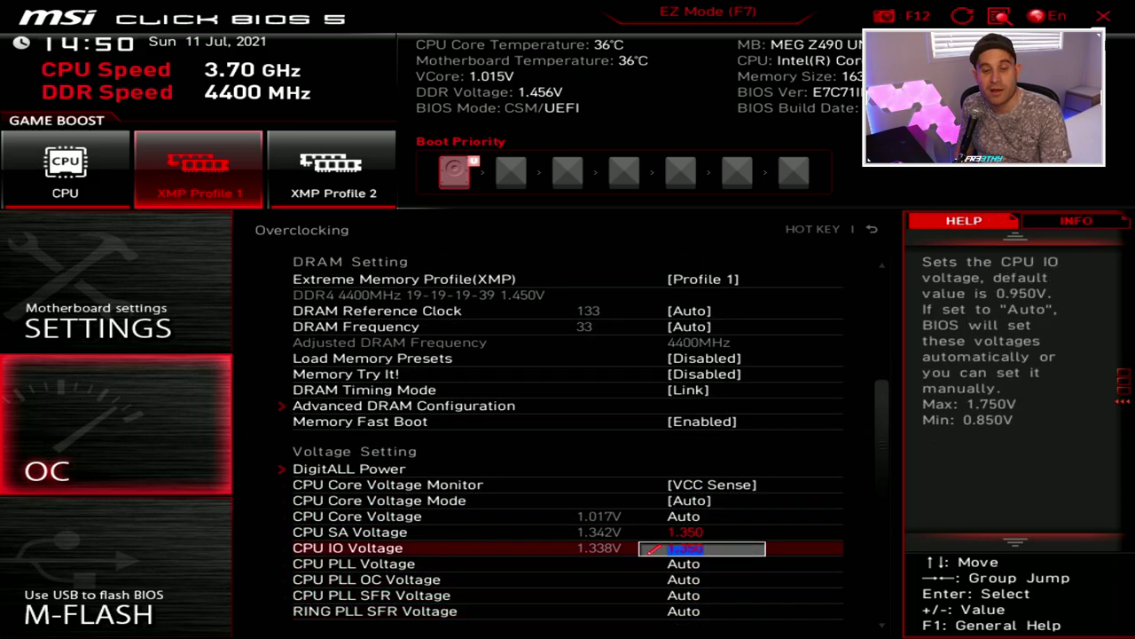
{"action": "key", "text": "Down"}
{"action": "key", "text": "Up"}
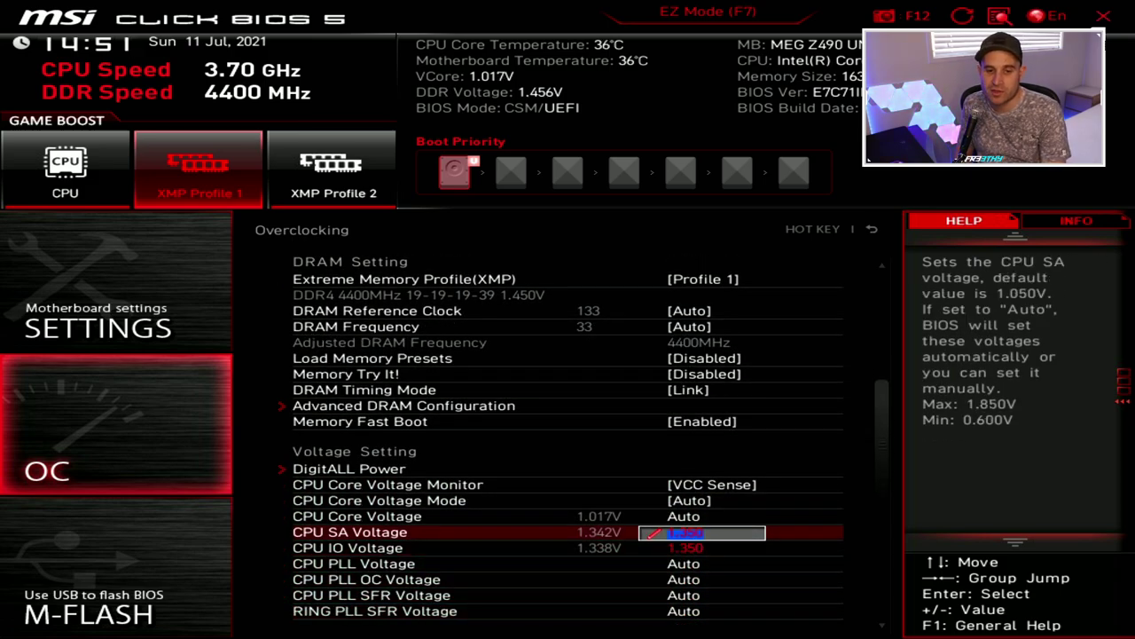
{"action": "key", "text": "Down"}
{"action": "key", "text": "Up"}
{"action": "key", "text": "Return"}
Review the settings between DRAM Timing Mode and the CPU voltages, including CPU Core Voltage Mode.
{"action": "key", "text": "Up"}
{"action": "key", "text": "Up"}
{"action": "key", "text": "Up"}
{"action": "key", "text": "Up"}
{"action": "key", "text": "Up"}
{"action": "key", "text": "Up"}
{"action": "key", "text": "Up"}
{"action": "key", "text": "Up"}
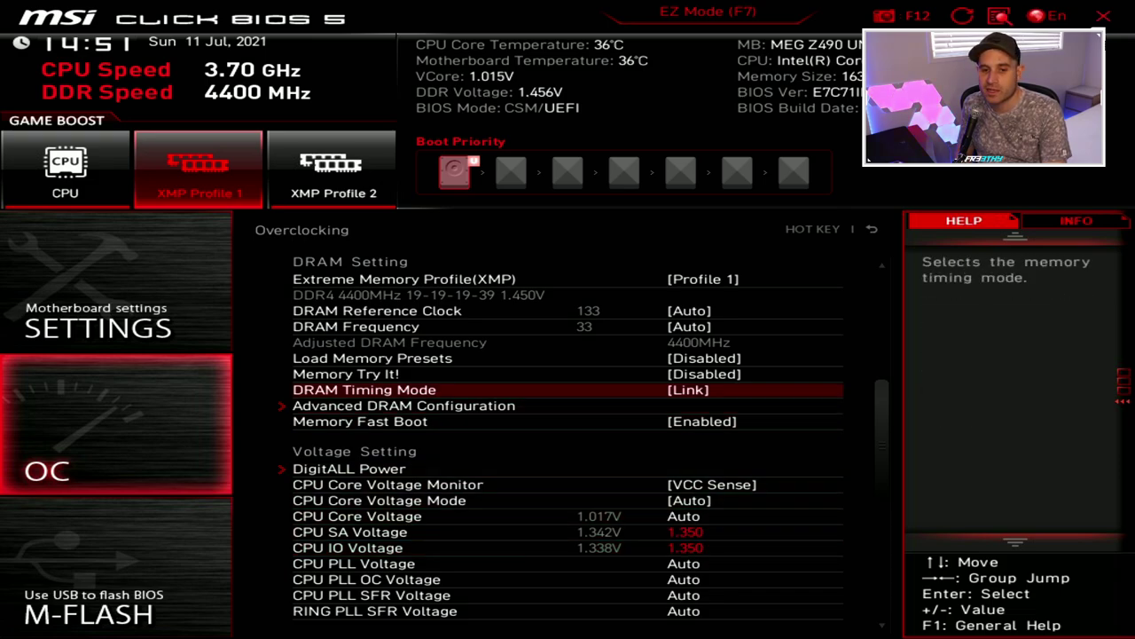
{"action": "key", "text": "Down"}
{"action": "key", "text": "Down"}
{"action": "key", "text": "Down"}
{"action": "key", "text": "Down"}
{"action": "key", "text": "Down"}
{"action": "key", "text": "Down"}
{"action": "key", "text": "Down"}
{"action": "key", "text": "Up"}
{"action": "key", "text": "Up"}
{"action": "key", "text": "Up"}
{"action": "key", "text": "Up"}
{"action": "key", "text": "Up"}
{"action": "key", "text": "Up"}
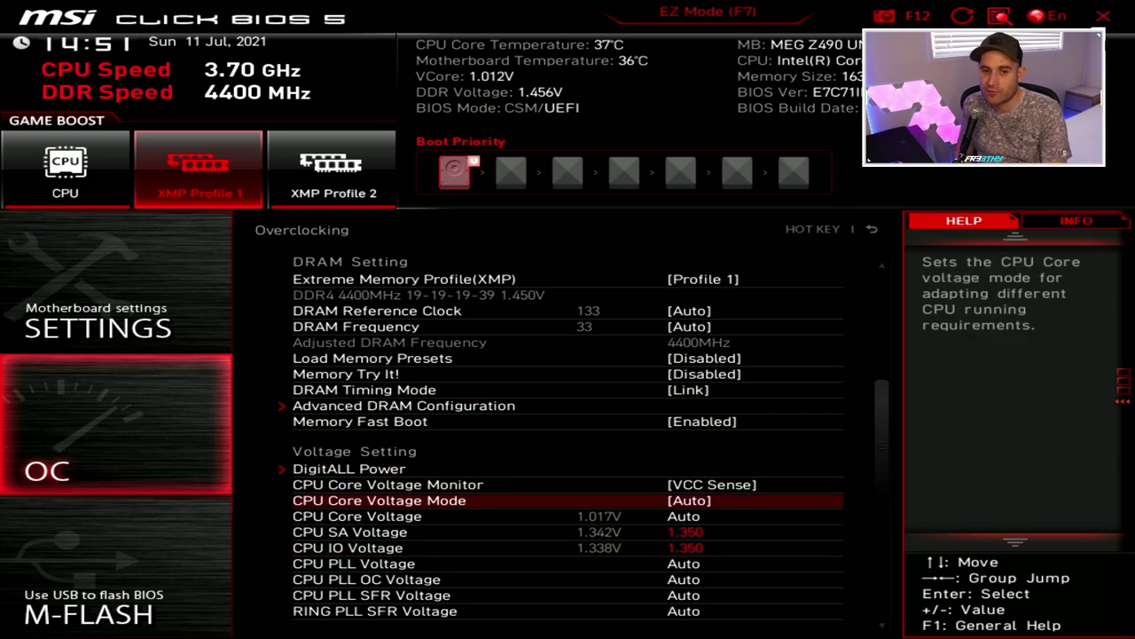
Set the CPU Ratio to 53 in the CPU Setting section of the Overclocking page.
{"action": "key", "text": "Up"}
{"action": "key", "text": "Up"}
{"action": "key", "text": "Up"}
{"action": "key", "text": "Up"}
{"action": "key", "text": "Up"}
{"action": "key", "text": "Up"}
{"action": "key", "text": "Up"}
{"action": "key", "text": "Up"}
{"action": "key", "text": "Up"}
{"action": "key", "text": "Up"}
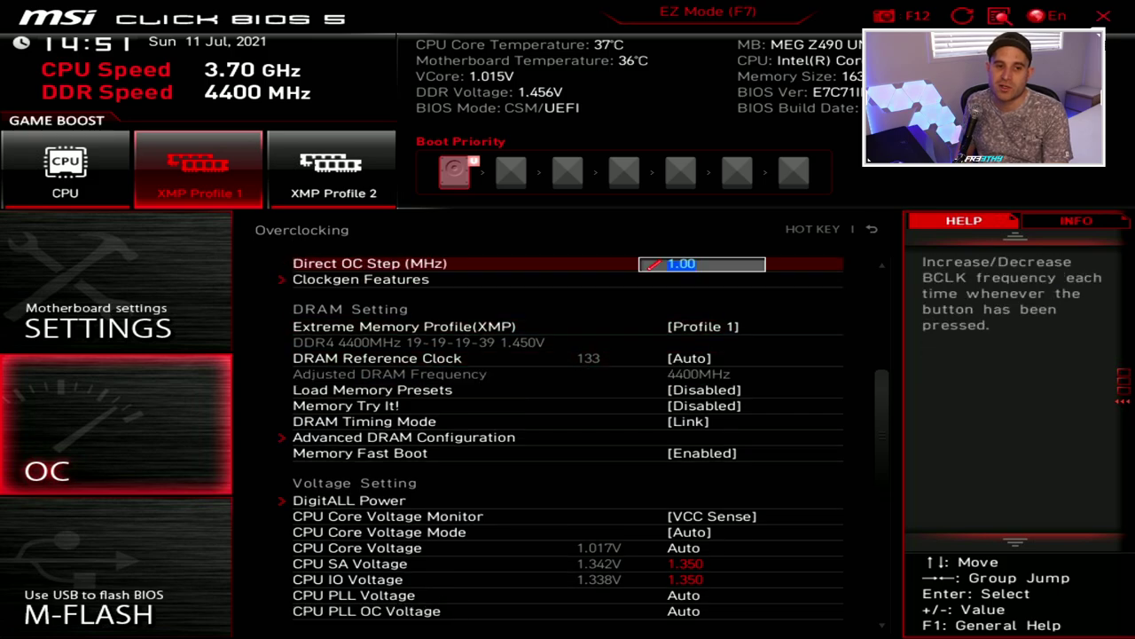
{"action": "key", "text": "Up"}
{"action": "key", "text": "Up"}
{"action": "key", "text": "Up"}
{"action": "key", "text": "Up"}
{"action": "key", "text": "Up"}
{"action": "key", "text": "Up"}
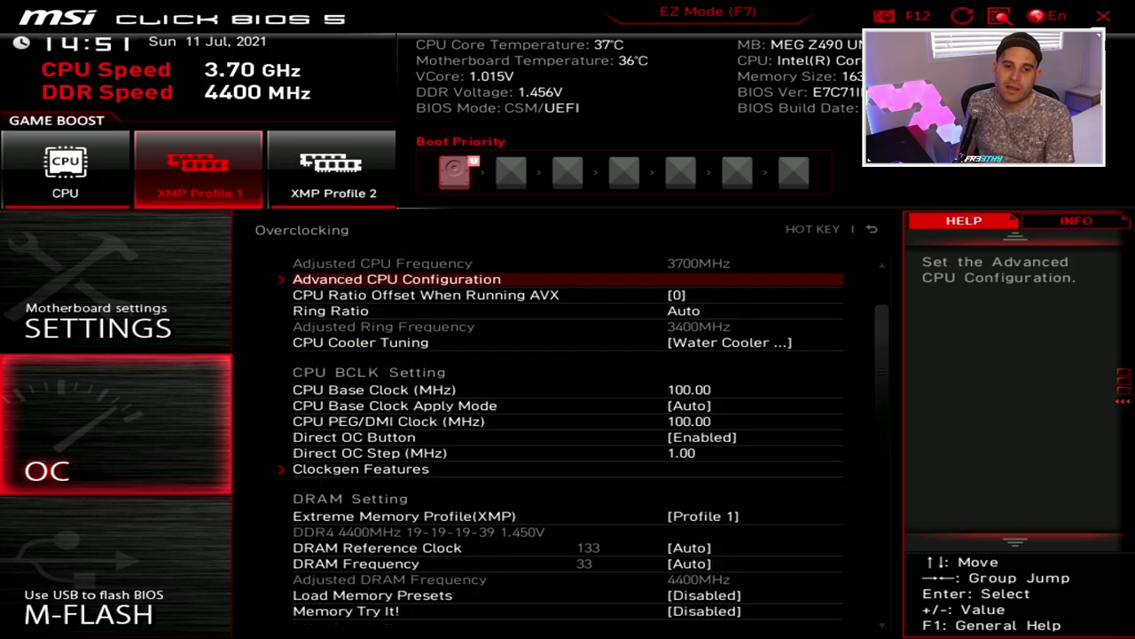
{"action": "key", "text": "Down"}
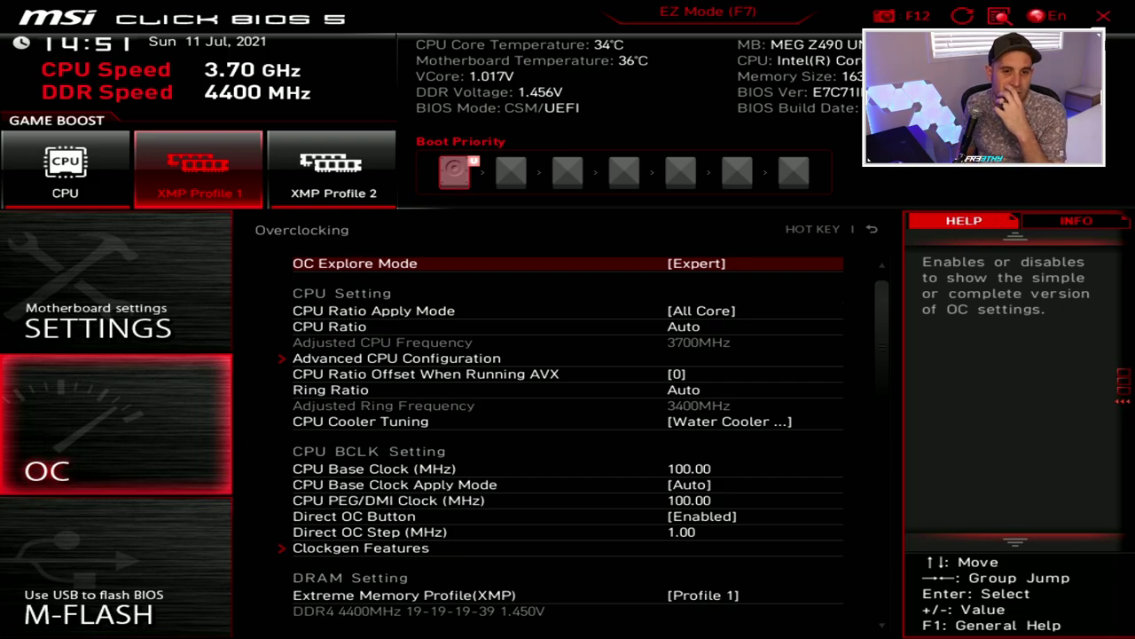
{"action": "key", "text": "Down"}
{"action": "key", "text": "Down"}
{"action": "key", "text": "Down"}
{"action": "key", "text": "Up"}
{"action": "key", "text": "Return"}
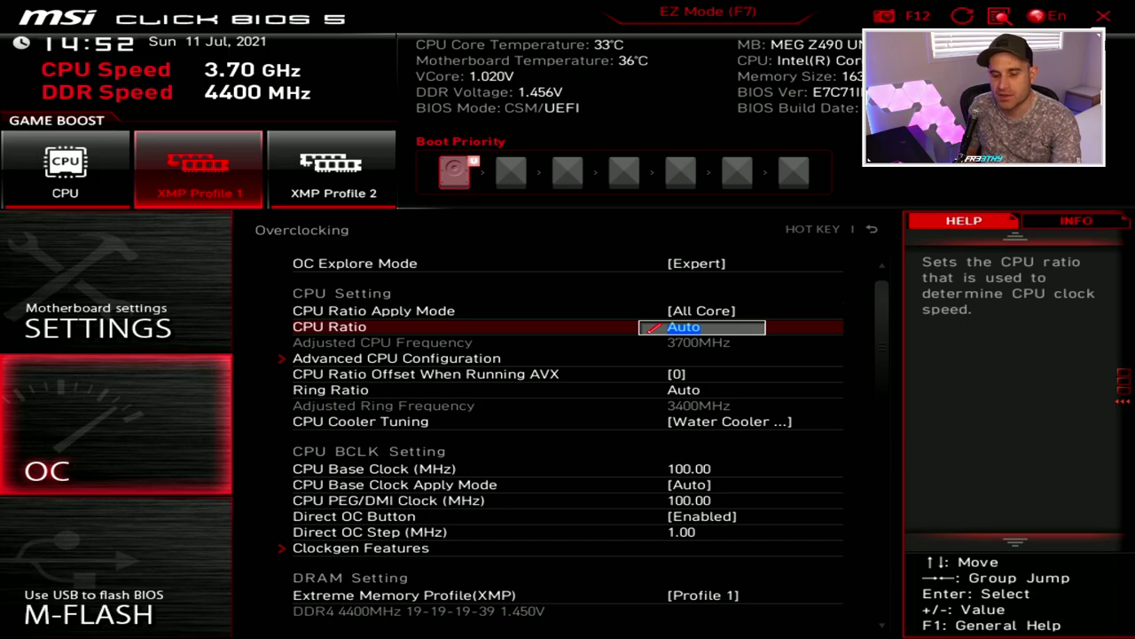
{"action": "key", "text": "Down"}
{"action": "key", "text": "Up"}
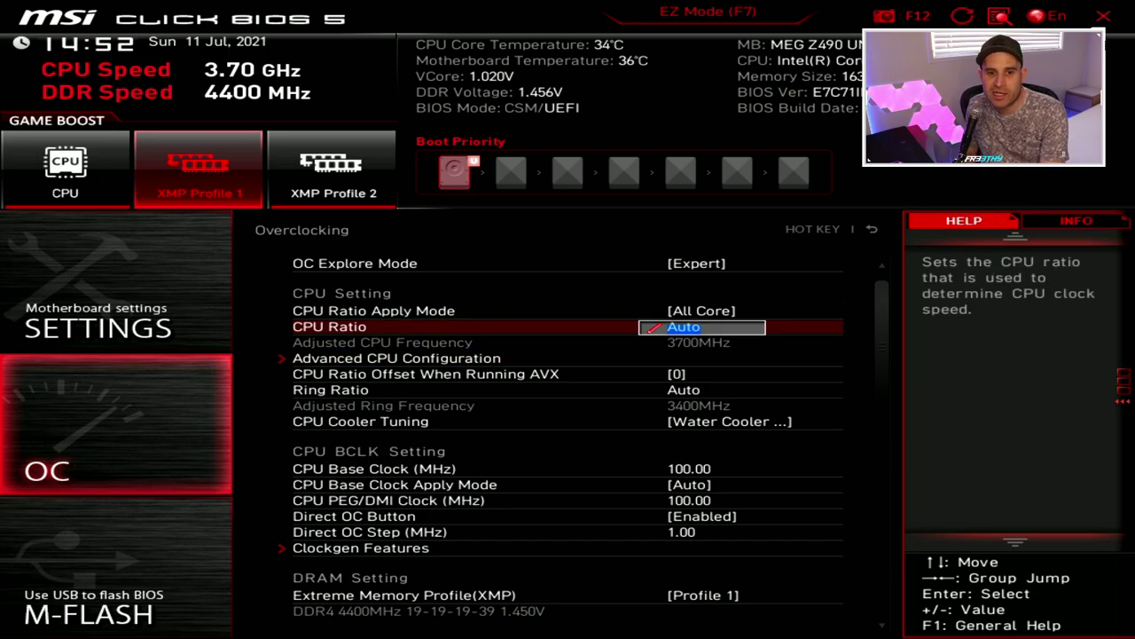
{"action": "type", "text": "53"}
{"action": "key", "text": "Return"}
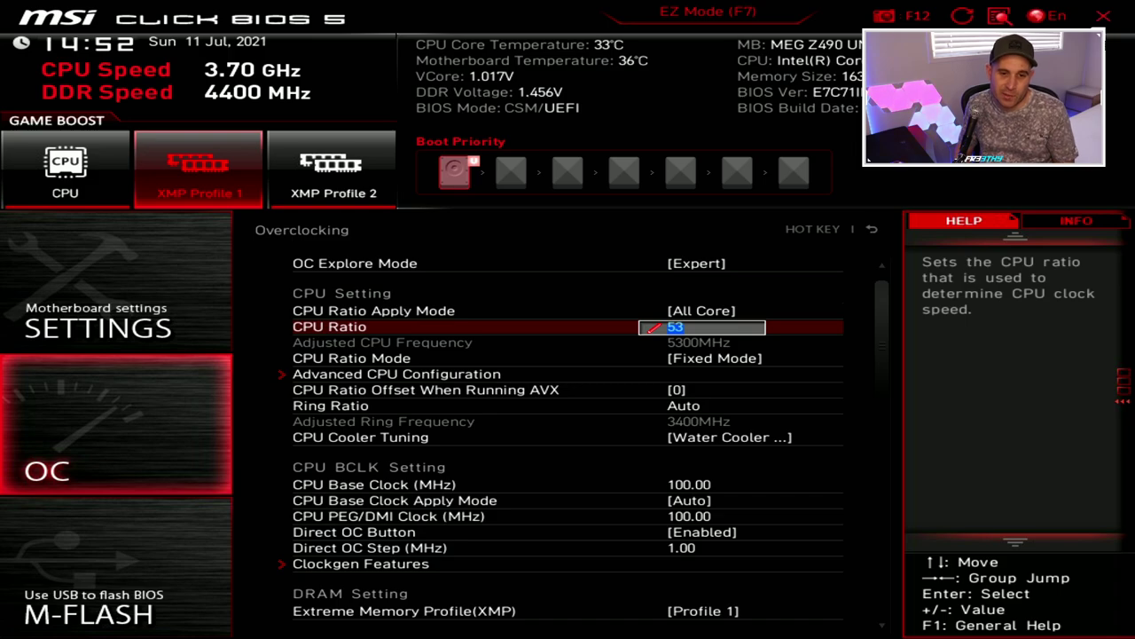
{"action": "key", "text": "Return"}
Compare the available CPU Ratio Mode options and select Fixed Mode.
{"action": "key", "text": "Down"}
{"action": "key", "text": "Down"}
{"action": "key", "text": "Up"}
{"action": "key", "text": "Return"}
{"action": "key", "text": "Down"}
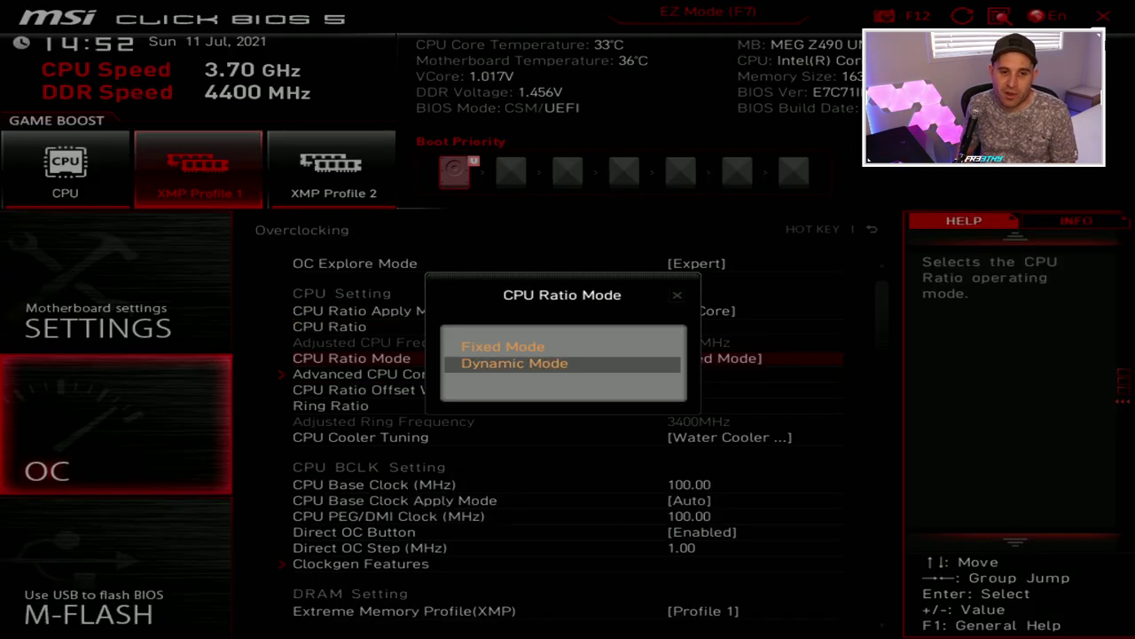
{"action": "key", "text": "Up"}
{"action": "key", "text": "Down"}
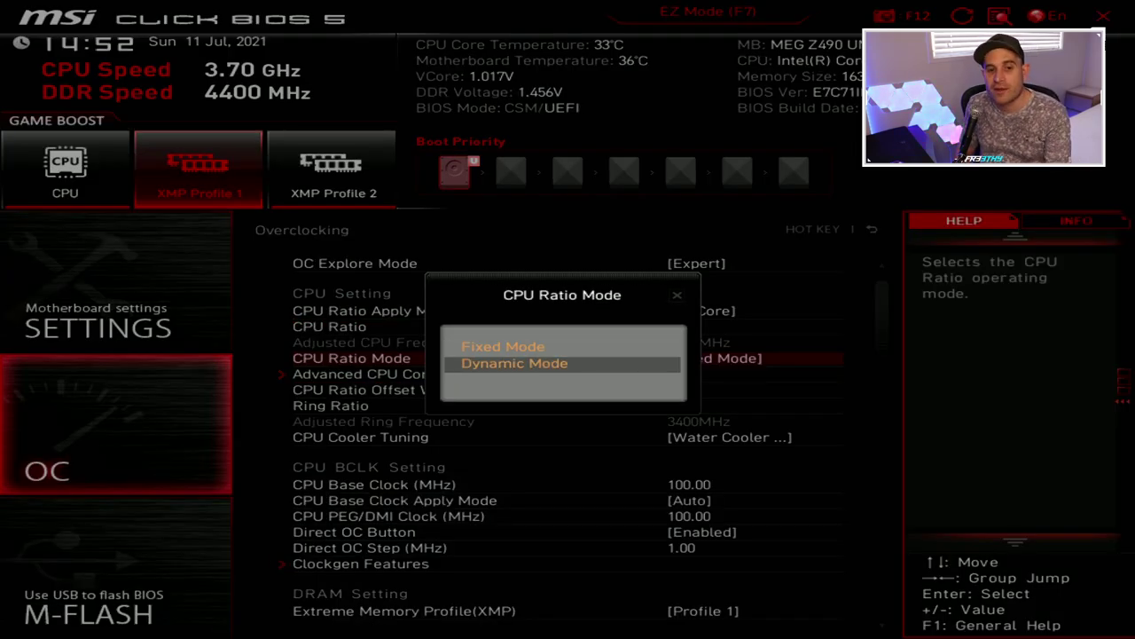
{"action": "key", "text": "Up"}
{"action": "key", "text": "Return"}
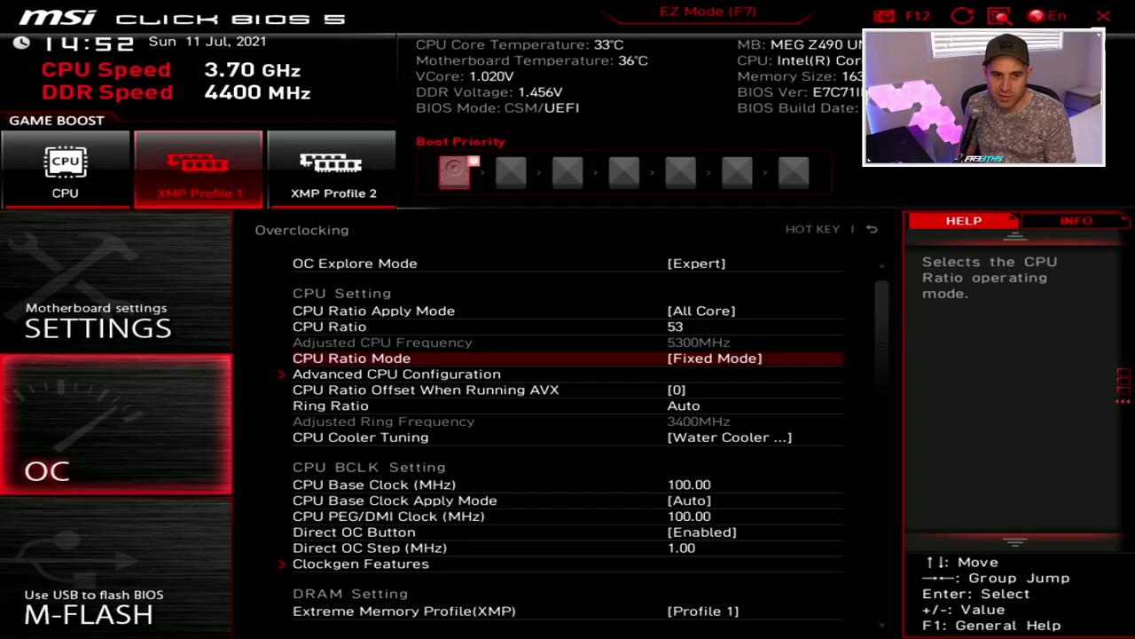
Keep CPU Ratio Offset When Running AVX at 0.
{"action": "key", "text": "Down"}
{"action": "key", "text": "Down"}
{"action": "key", "text": "Return"}
{"action": "key", "text": "Return"}
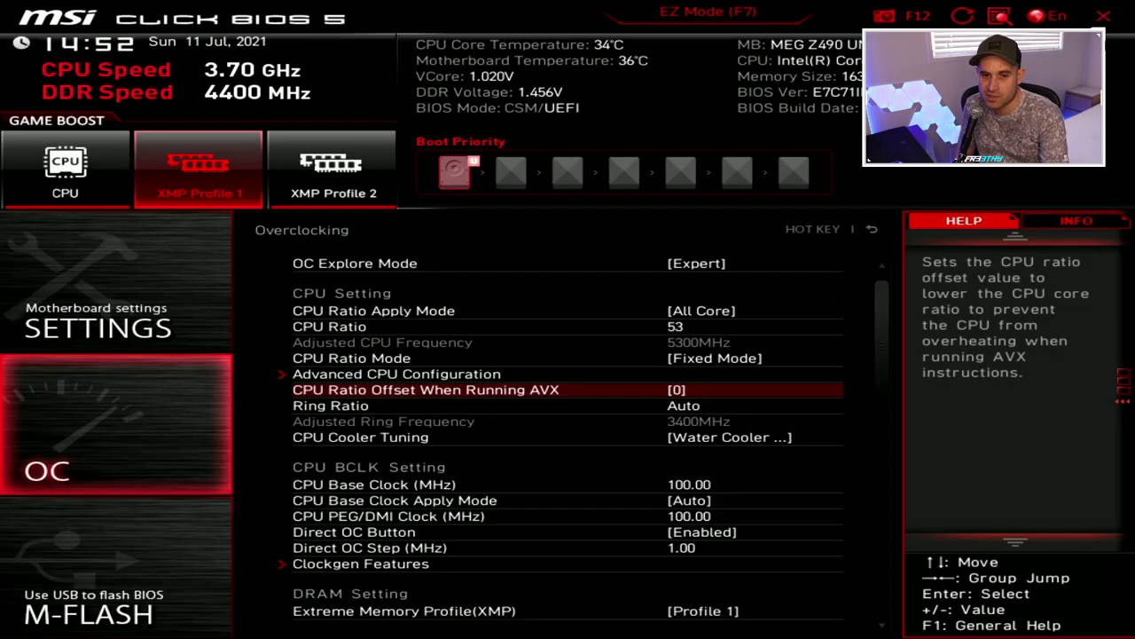
Open Advanced CPU Configuration and review the settings from Hyper-Threading through Intel C-State.
{"action": "key", "text": "Up"}
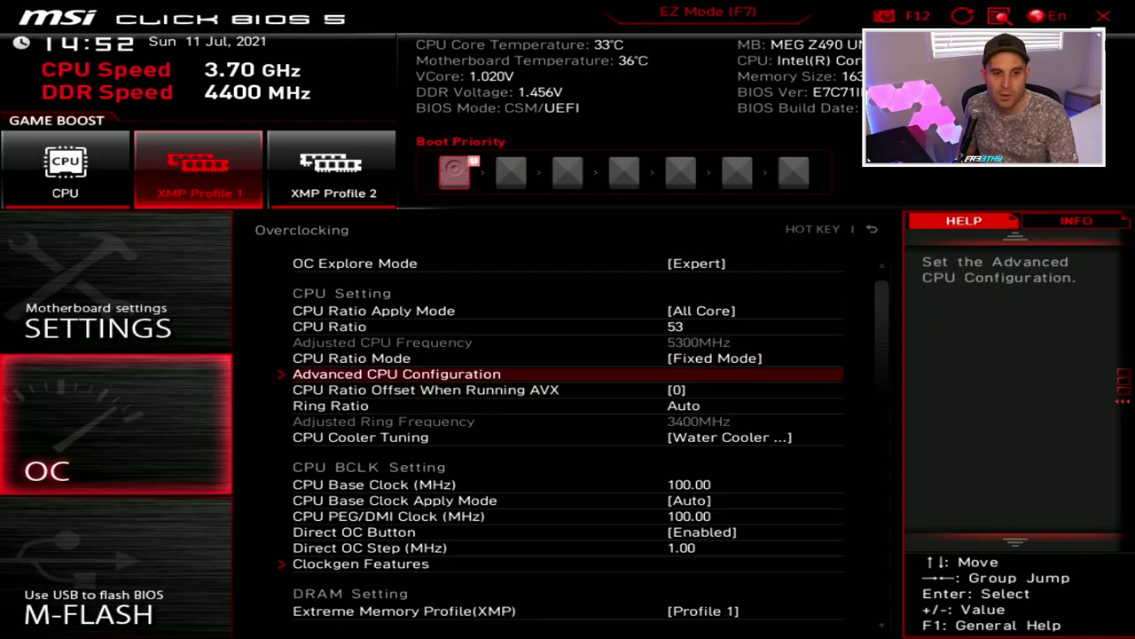
{"action": "key", "text": "Return"}
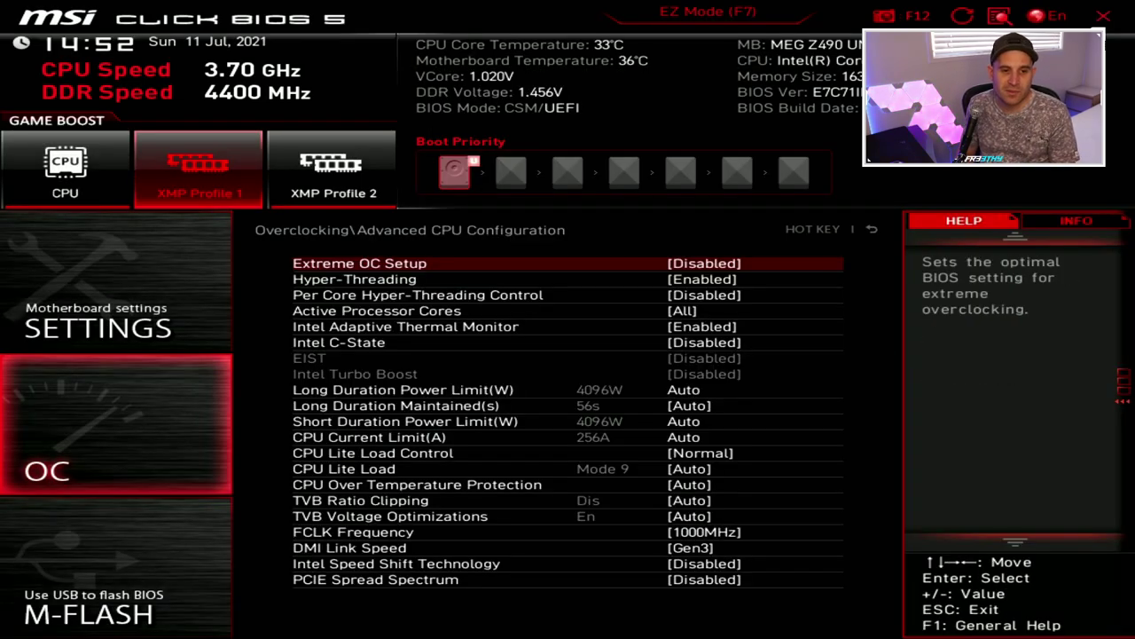
{"action": "key", "text": "Down"}
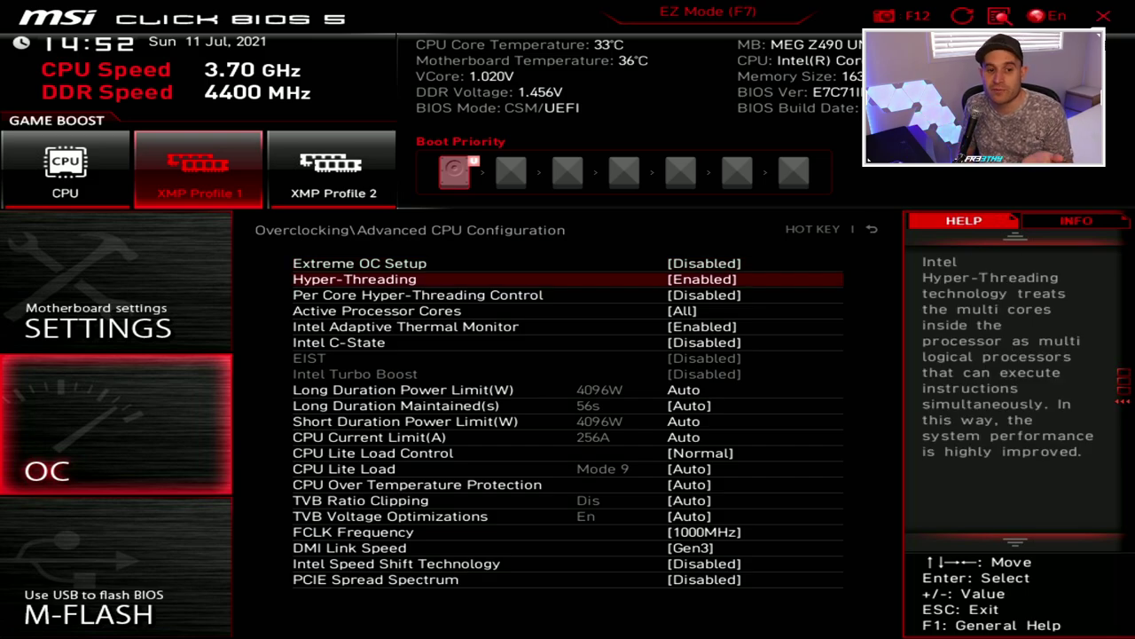
{"action": "key", "text": "Down"}
{"action": "key", "text": "Down"}
{"action": "key", "text": "Down"}
{"action": "key", "text": "Down"}
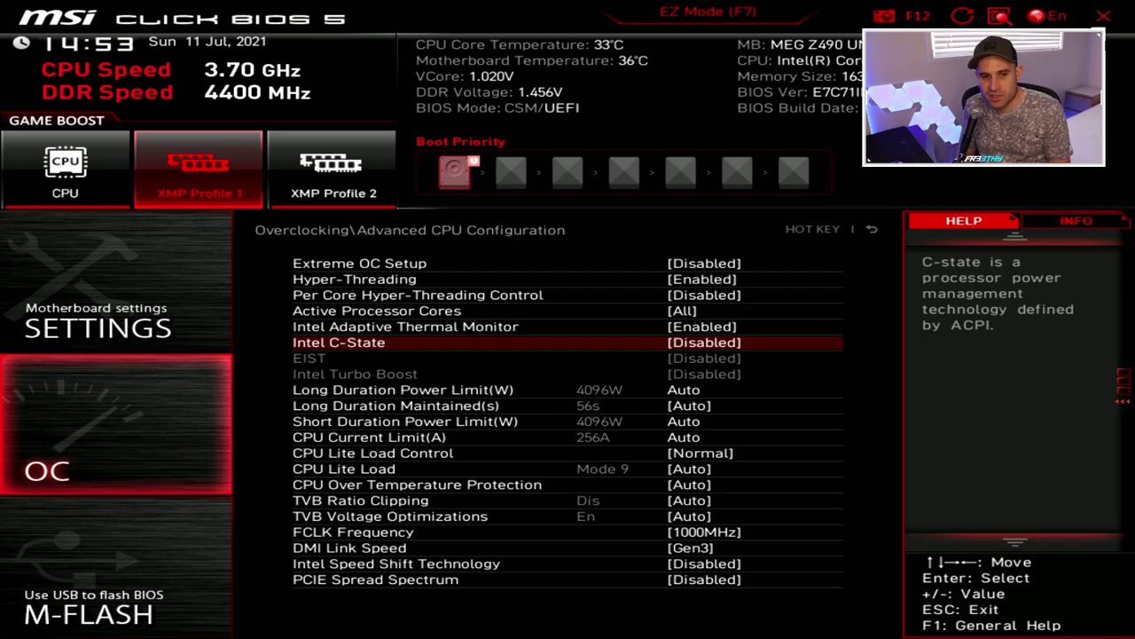
{"action": "key", "text": "Down"}
{"action": "key", "text": "Up"}
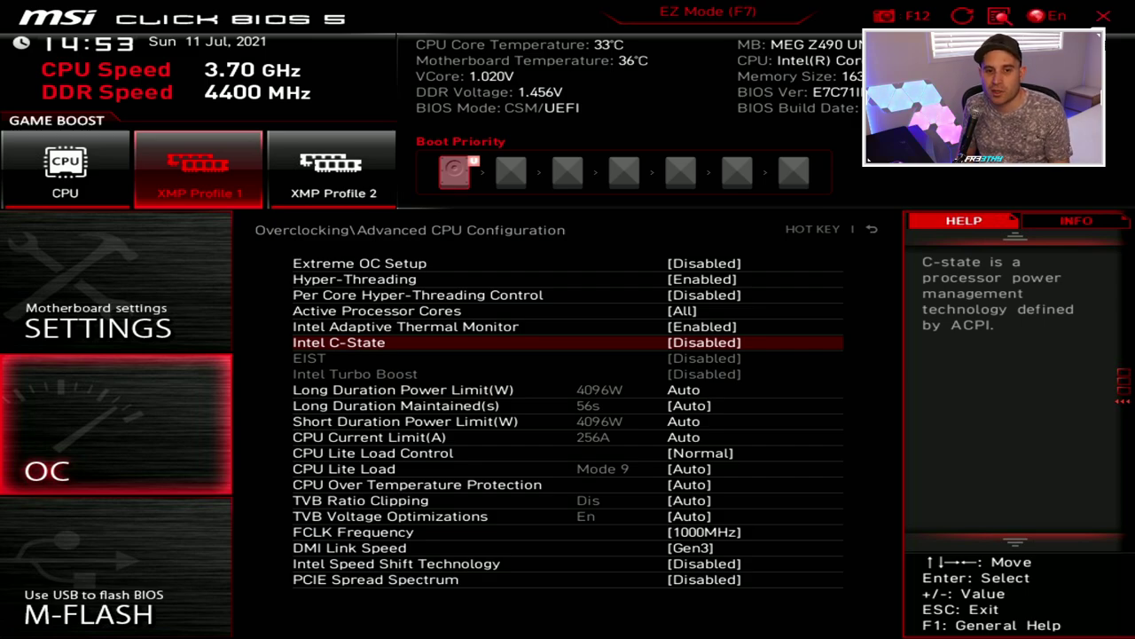
Set the Long Duration Power Limit to 4096 W and Long Duration Maintained to 128 seconds.
{"action": "key", "text": "Down"}
{"action": "key", "text": "Down"}
{"action": "key", "text": "Up"}
{"action": "key", "text": "Return"}
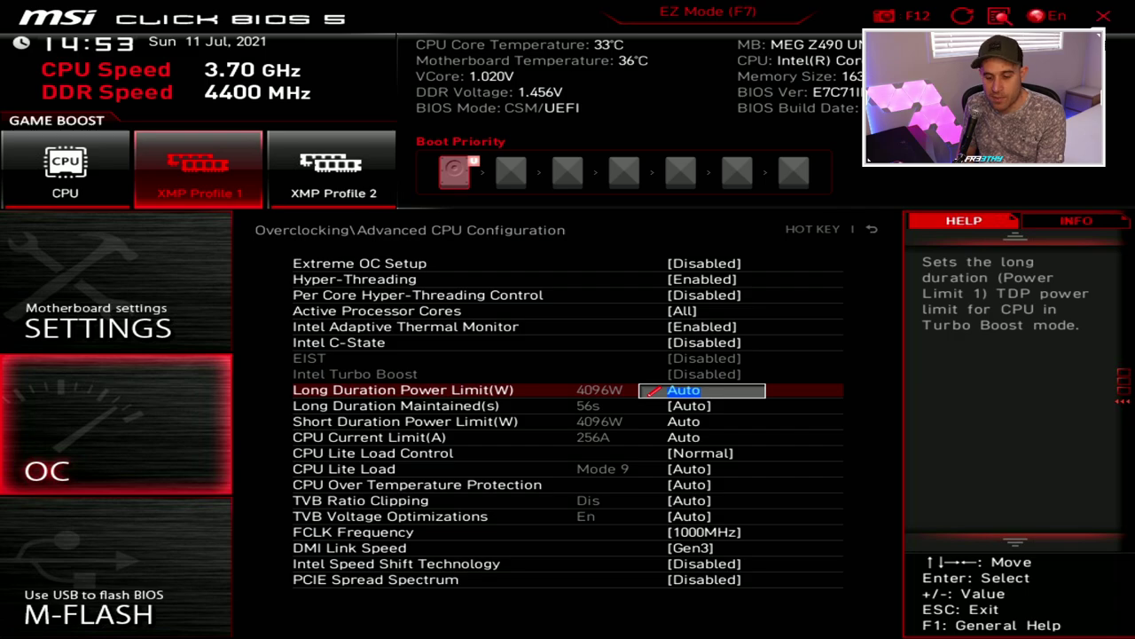
{"action": "type", "text": "4096"}
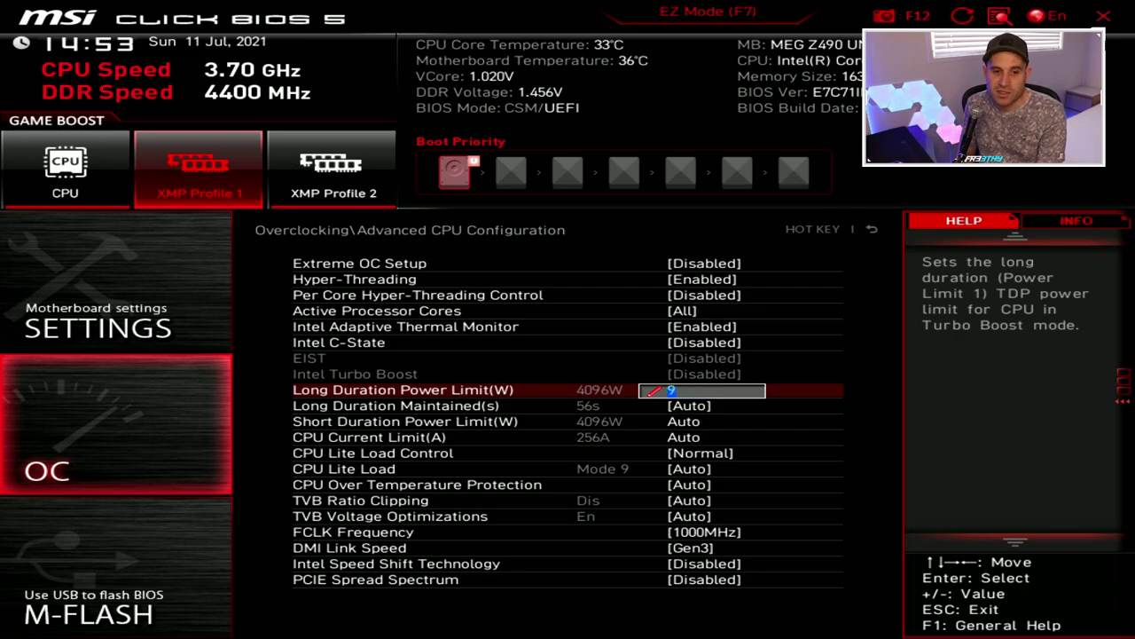
{"action": "key", "text": "Return"}
{"action": "key", "text": "Down"}
{"action": "key", "text": "Return"}
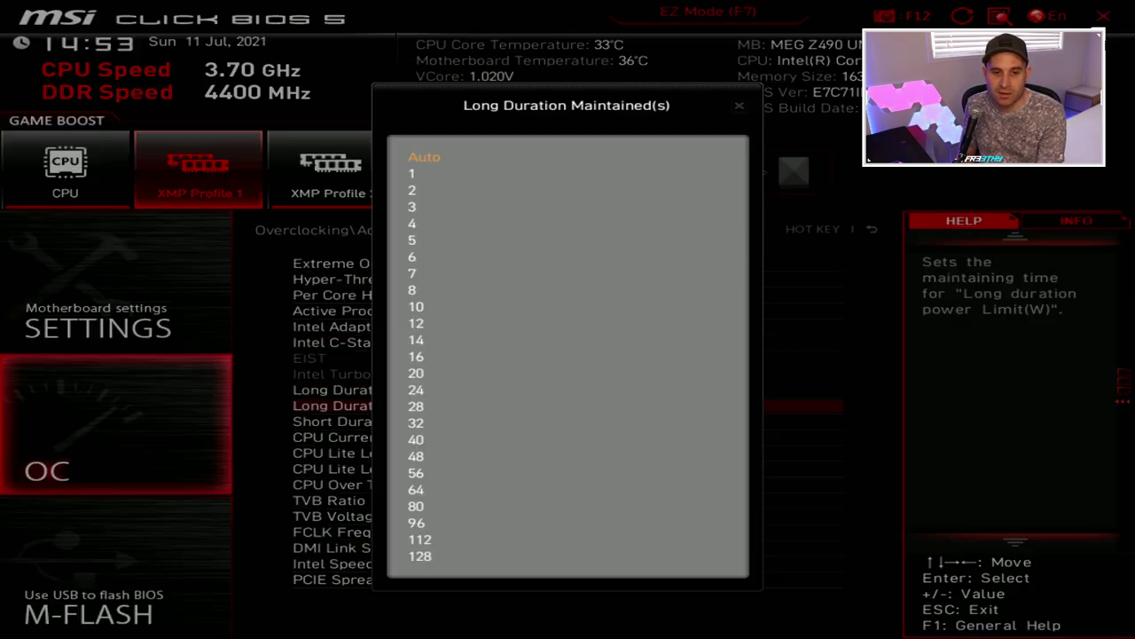
{"action": "key", "text": "Up"}
{"action": "key", "text": "Return"}
Set the Short Duration Power Limit to 4096 W and the CPU Current Limit to 256 A.
{"action": "key", "text": "Down"}
{"action": "key", "text": "Return"}
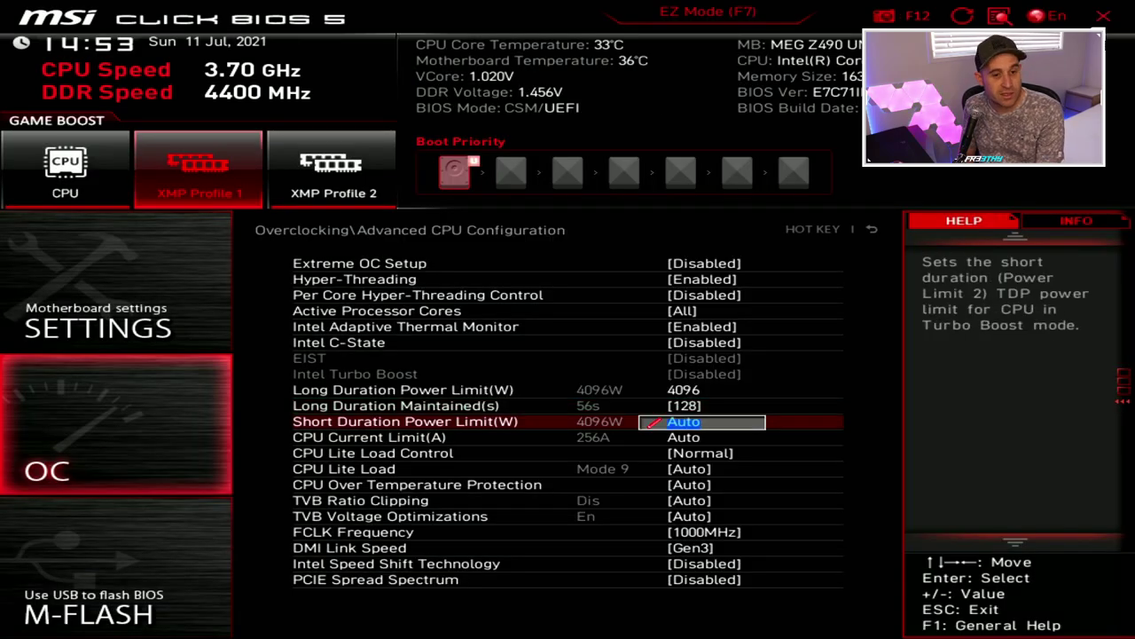
{"action": "type", "text": "4096"}
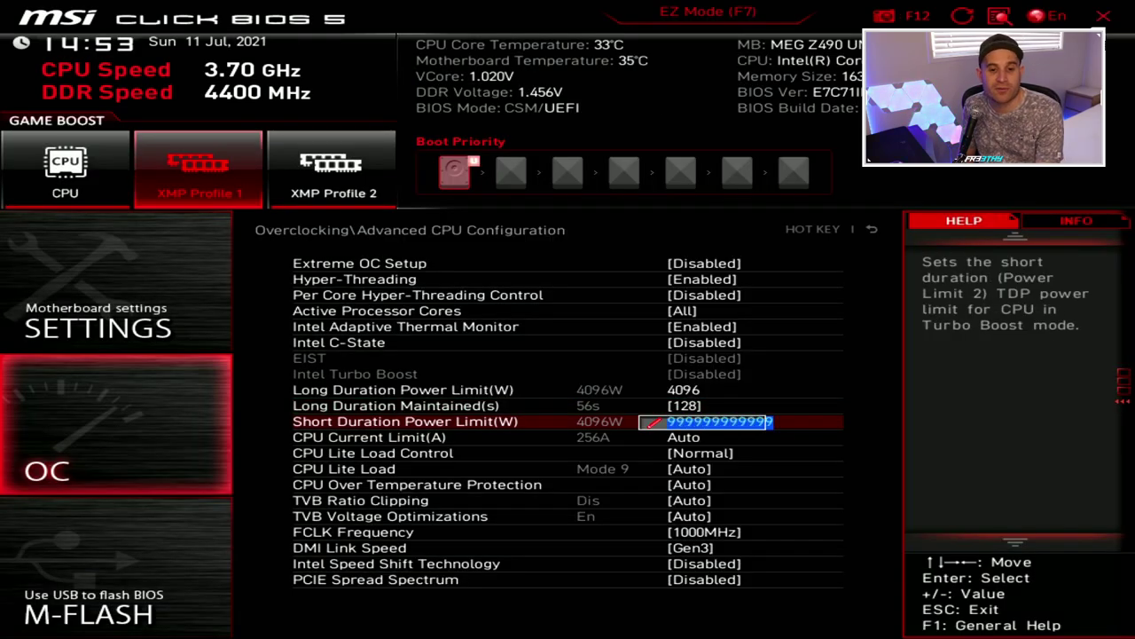
{"action": "key", "text": "Return"}
{"action": "key", "text": "Down"}
{"action": "key", "text": "Return"}
{"action": "type", "text": "256"}
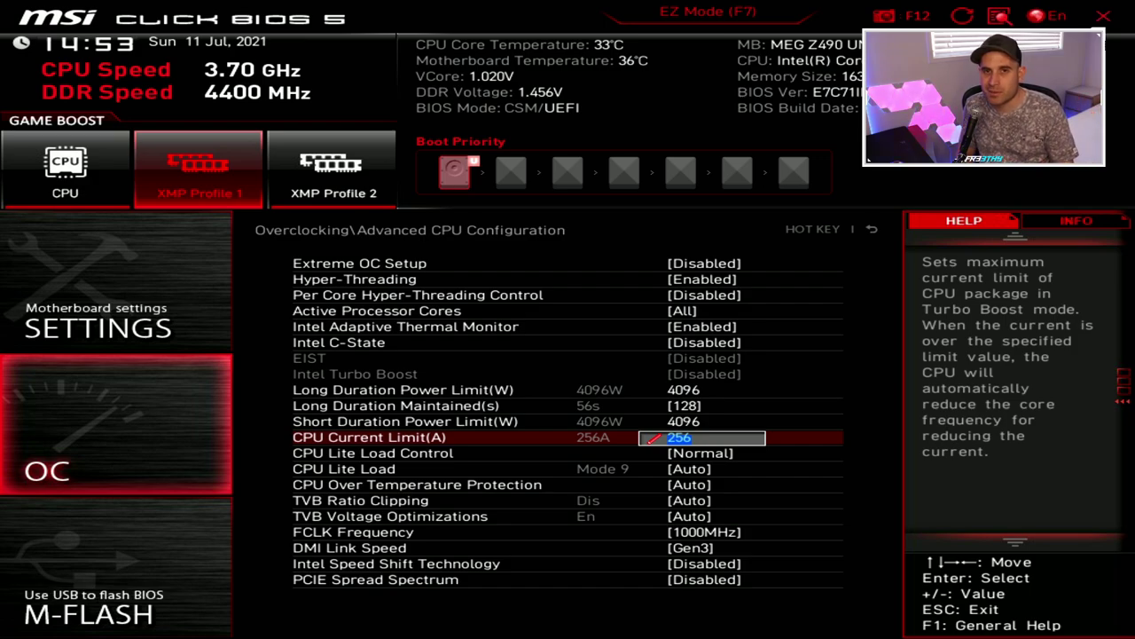
{"action": "key", "text": "Return"}
Review the remaining Advanced CPU Configuration settings down to Intel Speed Shift Technology, and return to the Overclocking page.
{"action": "key", "text": "Down"}
{"action": "key", "text": "Down"}
{"action": "key", "text": "Down"}
{"action": "key", "text": "Down"}
{"action": "key", "text": "Down"}
{"action": "key", "text": "Down"}
{"action": "key", "text": "Down"}
{"action": "key", "text": "Down"}
{"action": "key", "text": "Down"}
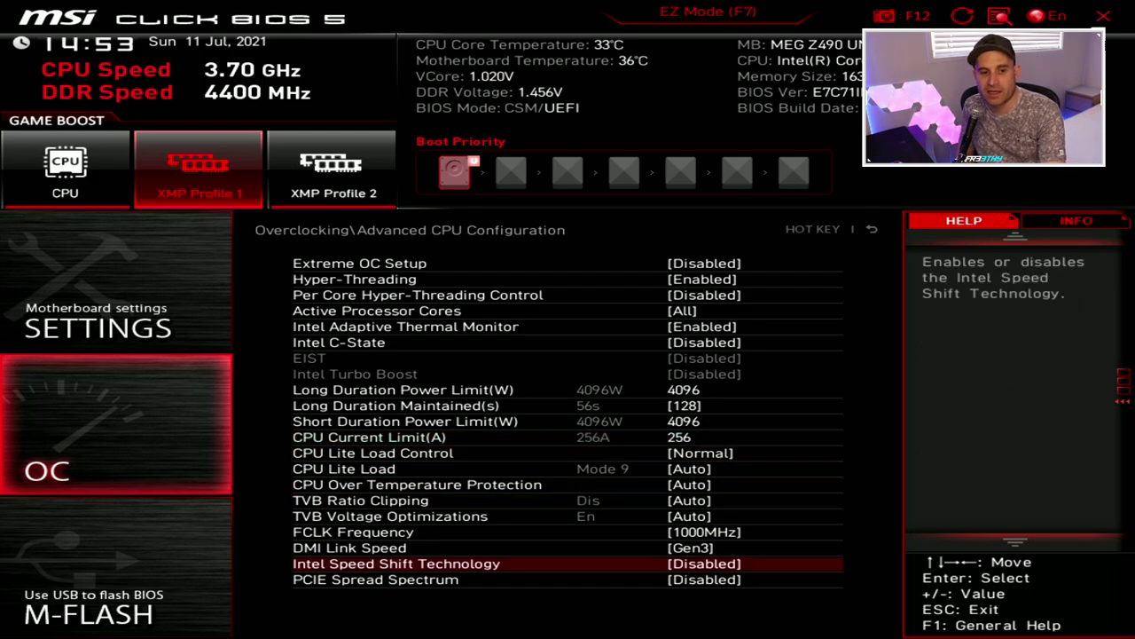
{"action": "key", "text": "Up"}
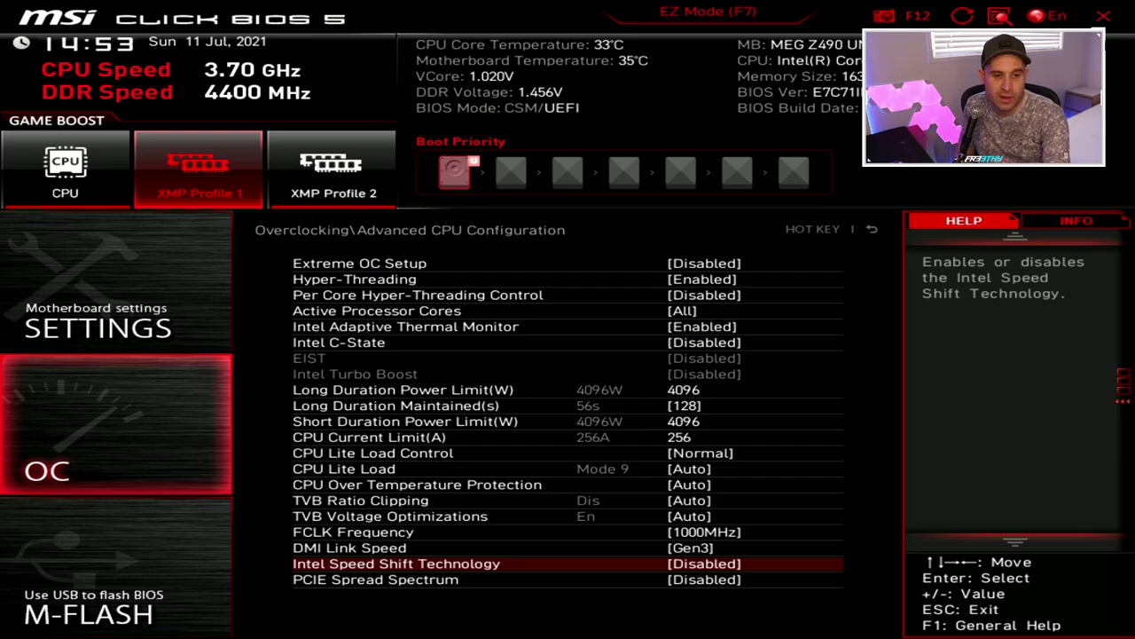
{"action": "key", "text": "Escape"}
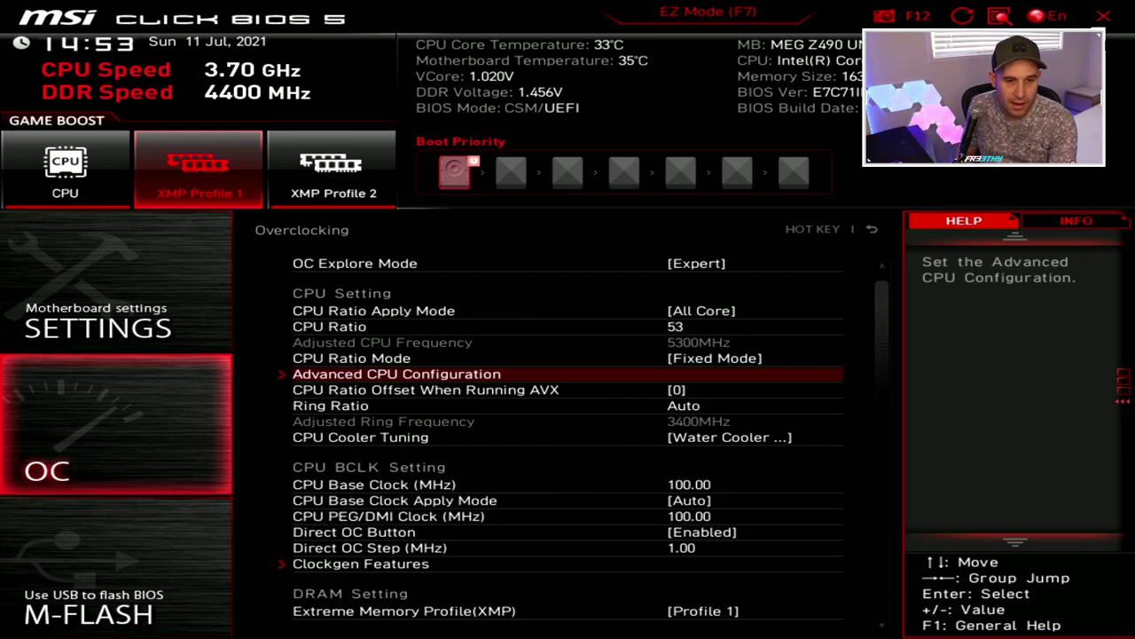
Set the Ring Ratio to 50.
{"action": "key", "text": "Down"}
{"action": "key", "text": "Down"}
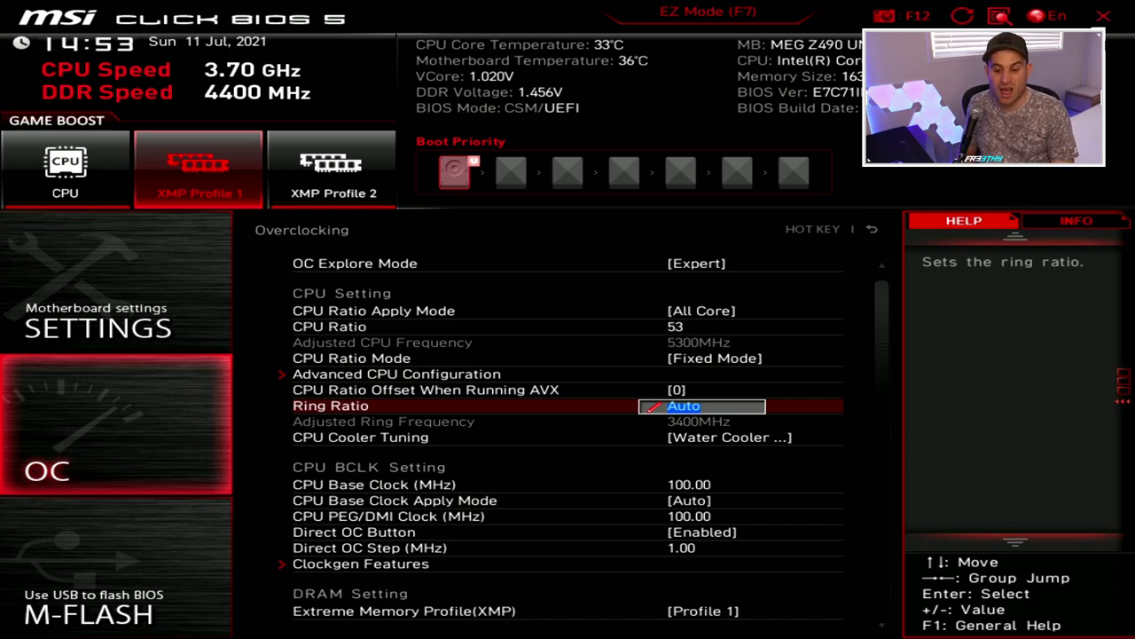
{"action": "type", "text": "50"}
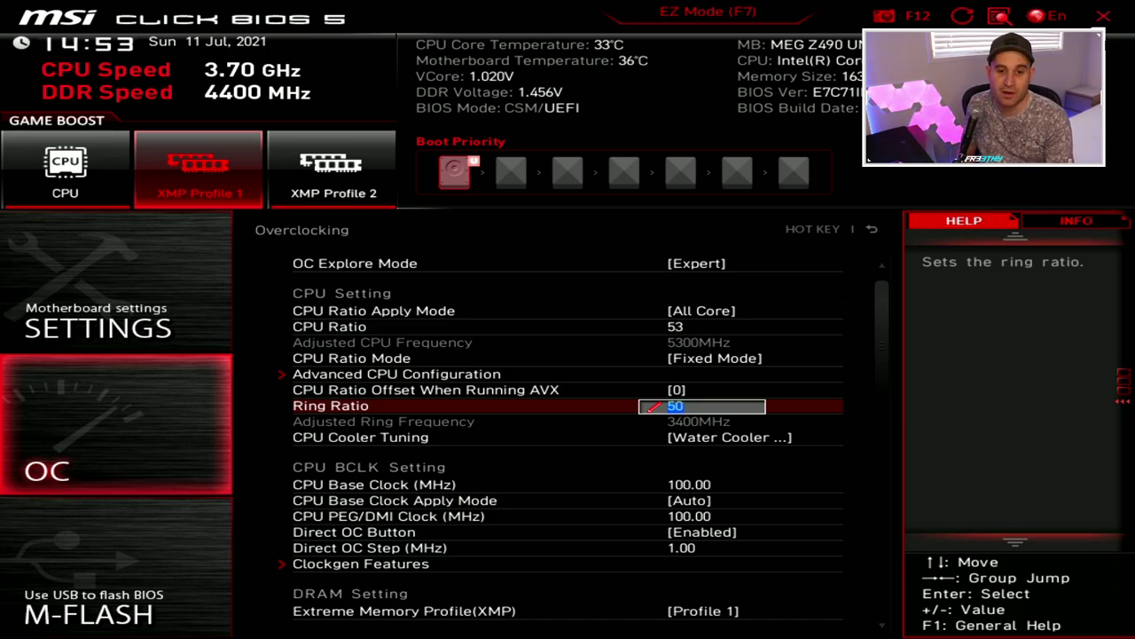
{"action": "key", "text": "Return"}
Review the CPU Setting entries from CPU Ratio Apply Mode through Ring Ratio.
{"action": "key", "text": "Up"}
{"action": "key", "text": "Up"}
{"action": "key", "text": "Up"}
{"action": "key", "text": "Up"}
{"action": "key", "text": "Up"}
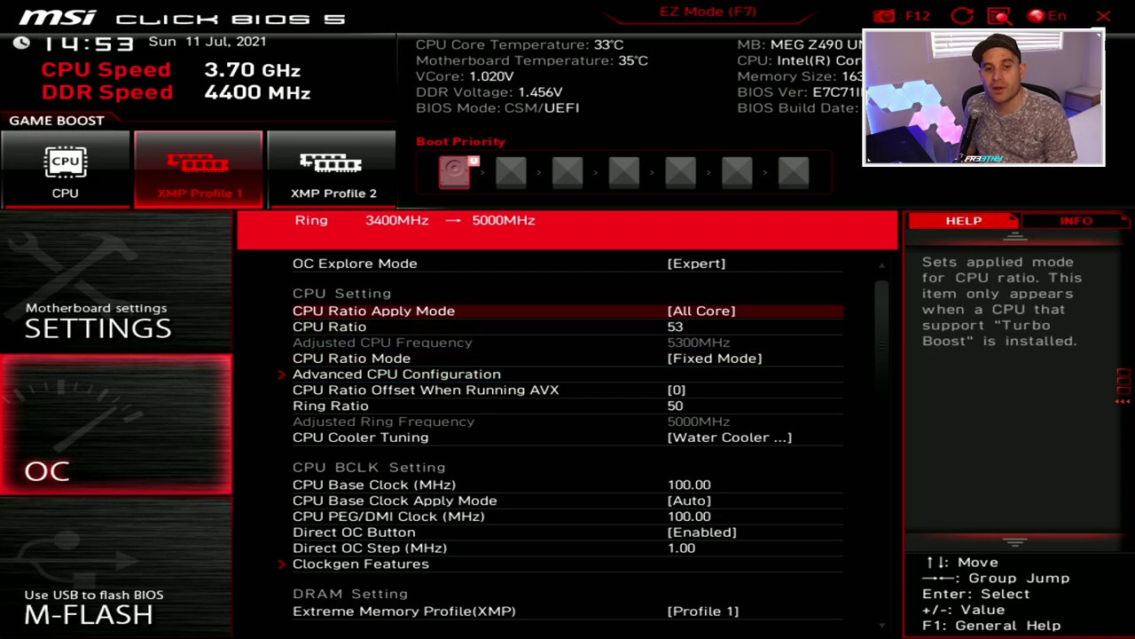
{"action": "key", "text": "Down"}
{"action": "key", "text": "Down"}
{"action": "key", "text": "Down"}
{"action": "key", "text": "Down"}
{"action": "key", "text": "Down"}
{"action": "key", "text": "Return"}
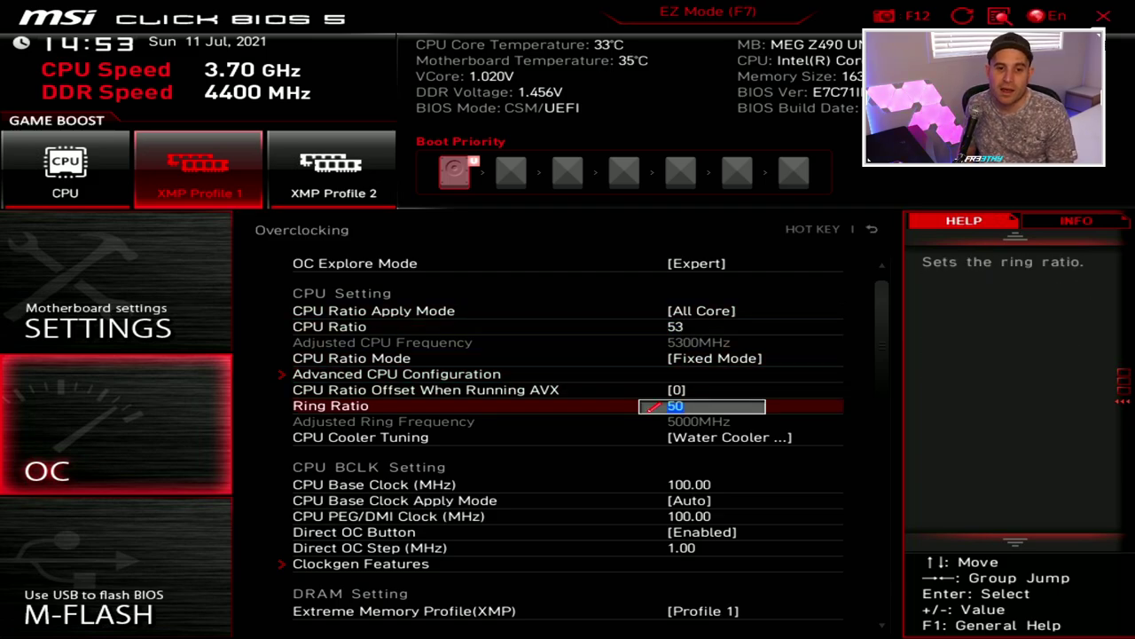
{"action": "key", "text": "Return"}
{"action": "key", "text": "Down"}
{"action": "key", "text": "Up"}
{"action": "key", "text": "Return"}
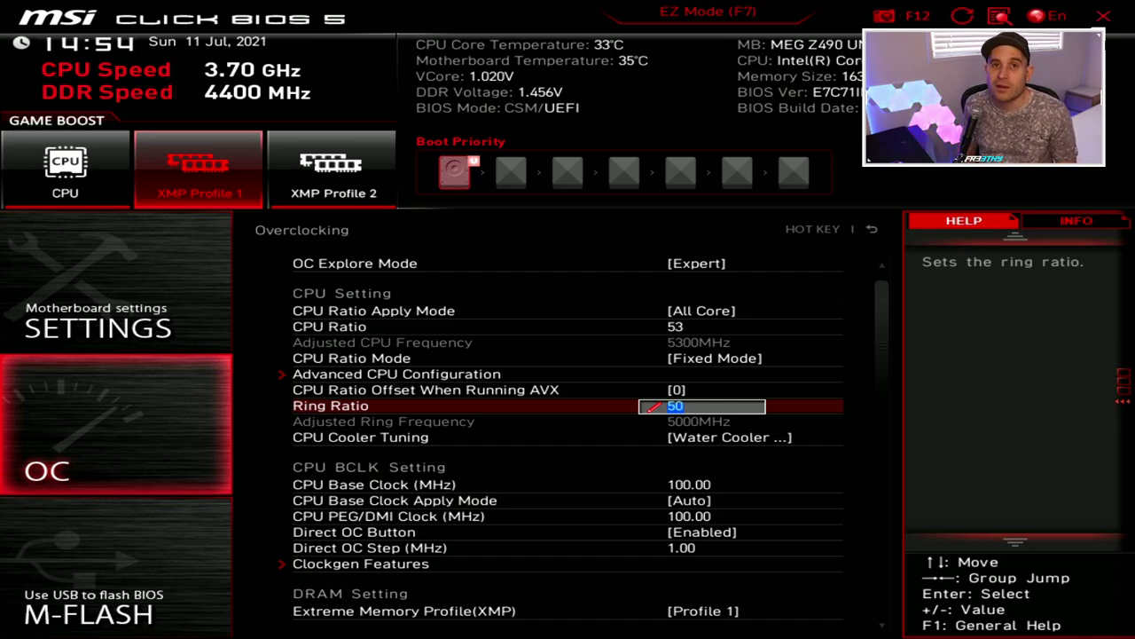
Set the CPU Core Voltage Mode to Override Mode in the Voltage Setting section.
{"action": "key", "text": "Down"}
{"action": "key", "text": "Down"}
{"action": "key", "text": "Down"}
{"action": "key", "text": "Down"}
{"action": "key", "text": "Down"}
{"action": "key", "text": "Down"}
{"action": "key", "text": "Down"}
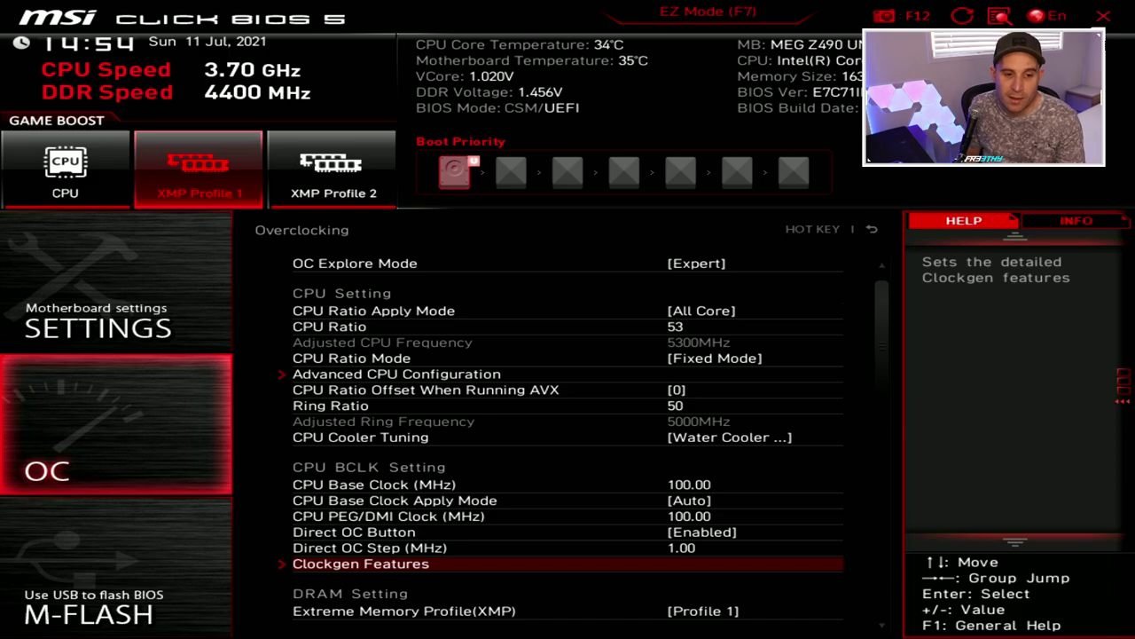
{"action": "key", "text": "Down"}
{"action": "key", "text": "Down"}
{"action": "key", "text": "Down"}
{"action": "key", "text": "Down"}
{"action": "key", "text": "Down"}
{"action": "key", "text": "Down"}
{"action": "key", "text": "Down"}
{"action": "key", "text": "Down"}
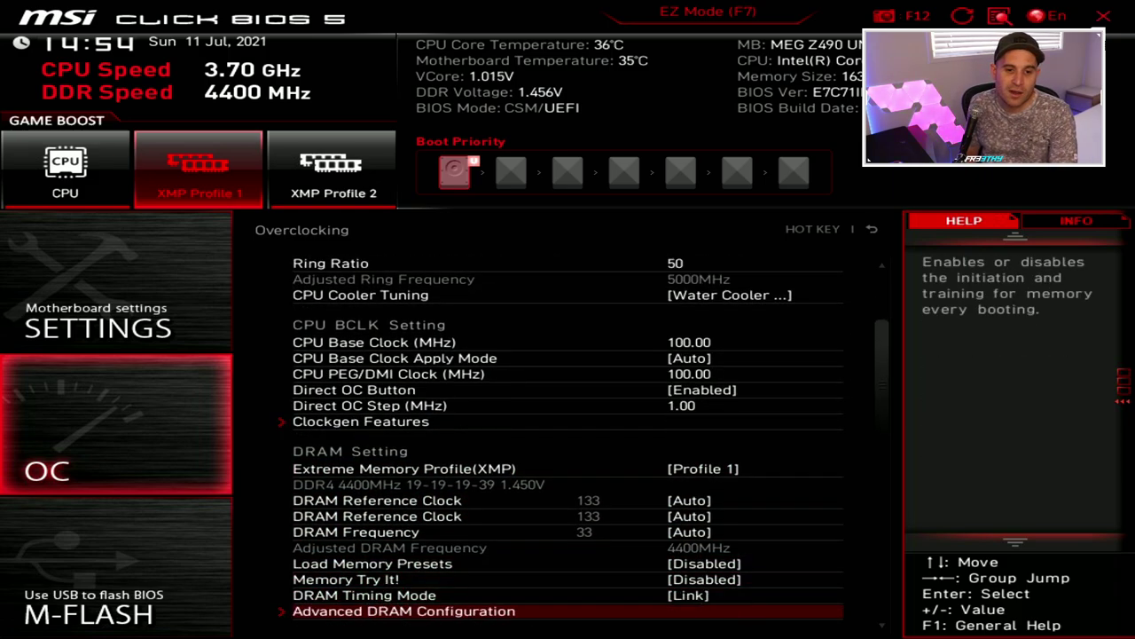
{"action": "key", "text": "Down"}
{"action": "key", "text": "Down"}
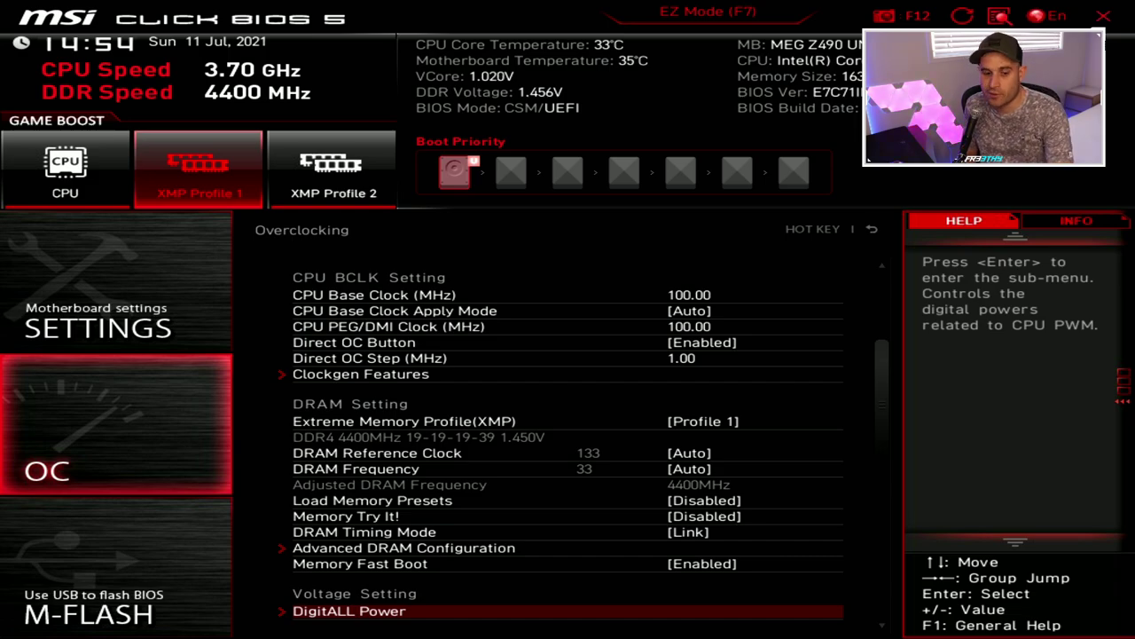
{"action": "key", "text": "Down"}
{"action": "key", "text": "Down"}
{"action": "key", "text": "Down"}
{"action": "key", "text": "Down"}
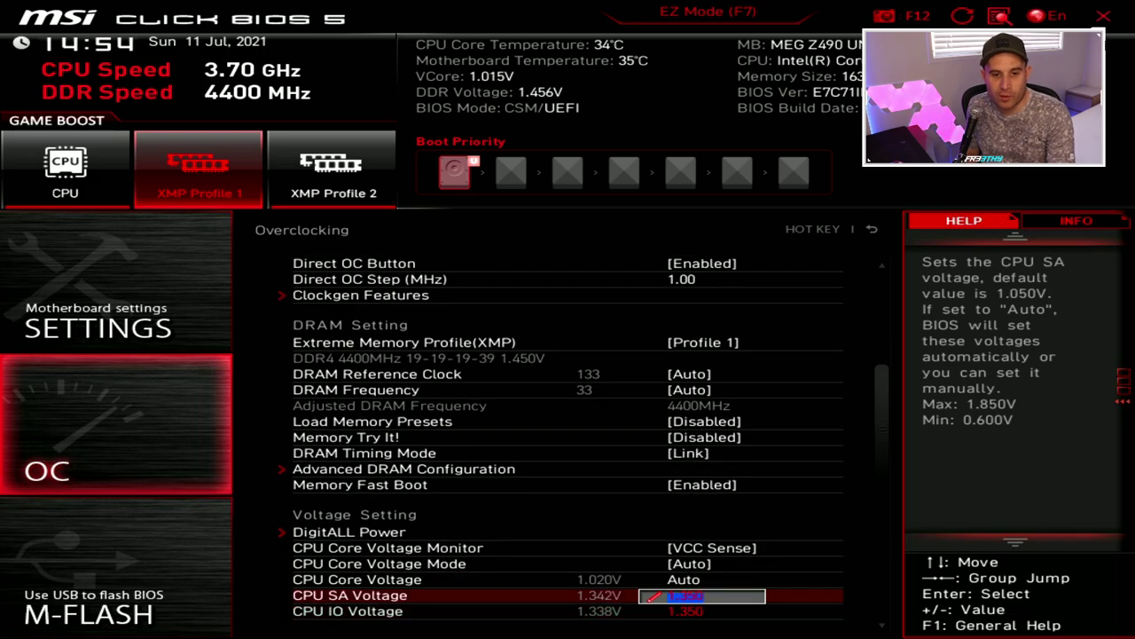
{"action": "key", "text": "Up"}
{"action": "key", "text": "Up"}
{"action": "key", "text": "Return"}
{"action": "key", "text": "Down"}
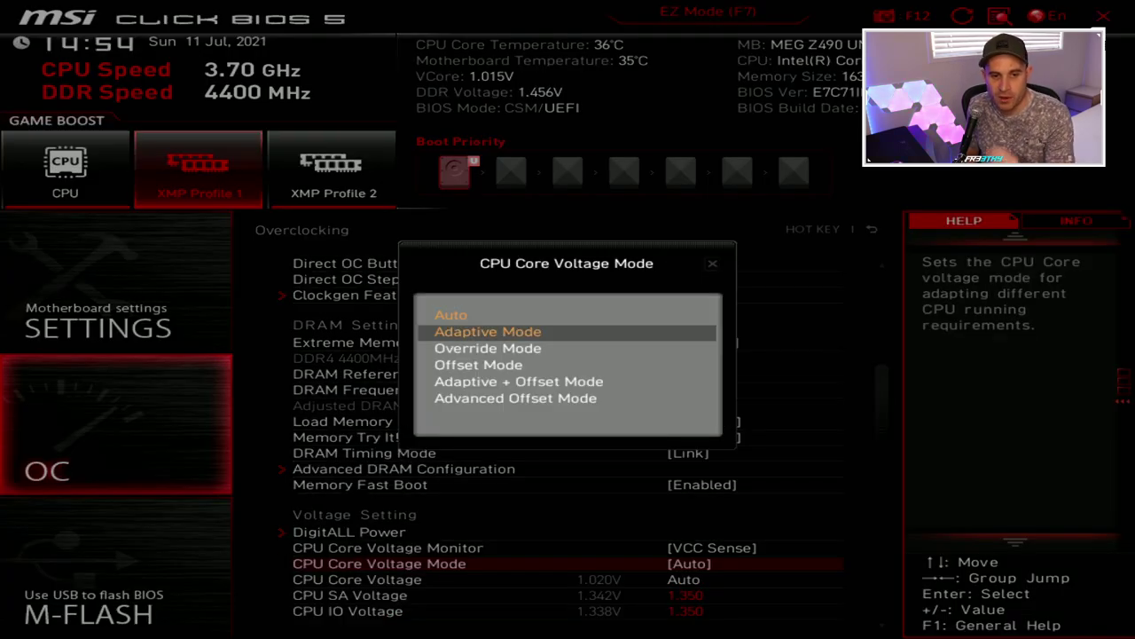
{"action": "key", "text": "Down"}
{"action": "key", "text": "Return"}
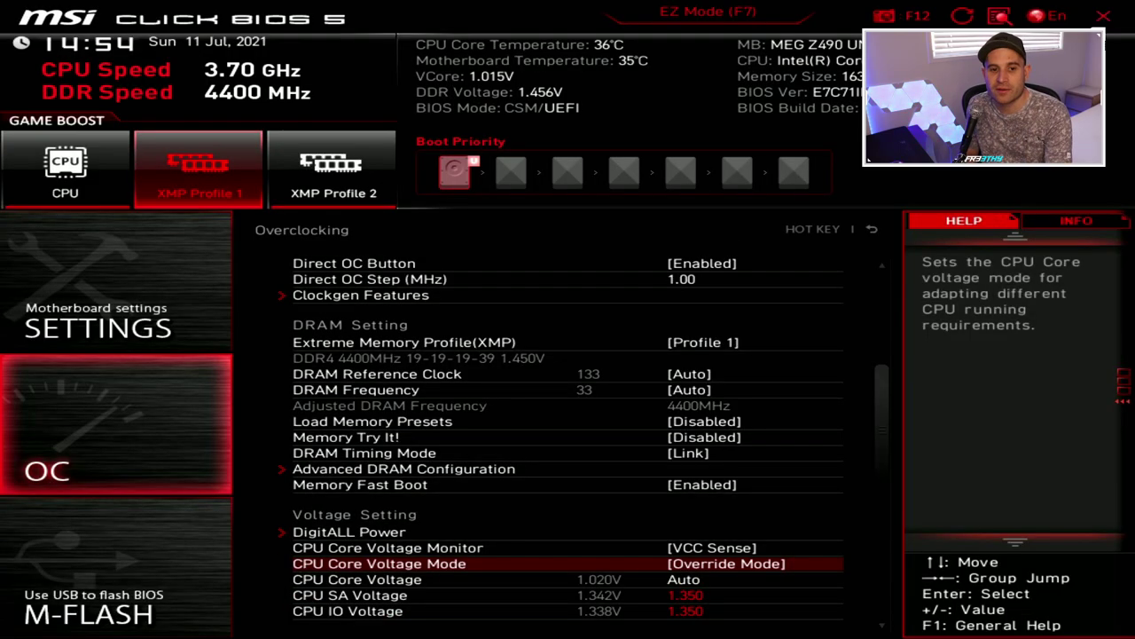
Set the CPU Core Voltage to 1.450 in the Voltage Setting section.
{"action": "key", "text": "Down"}
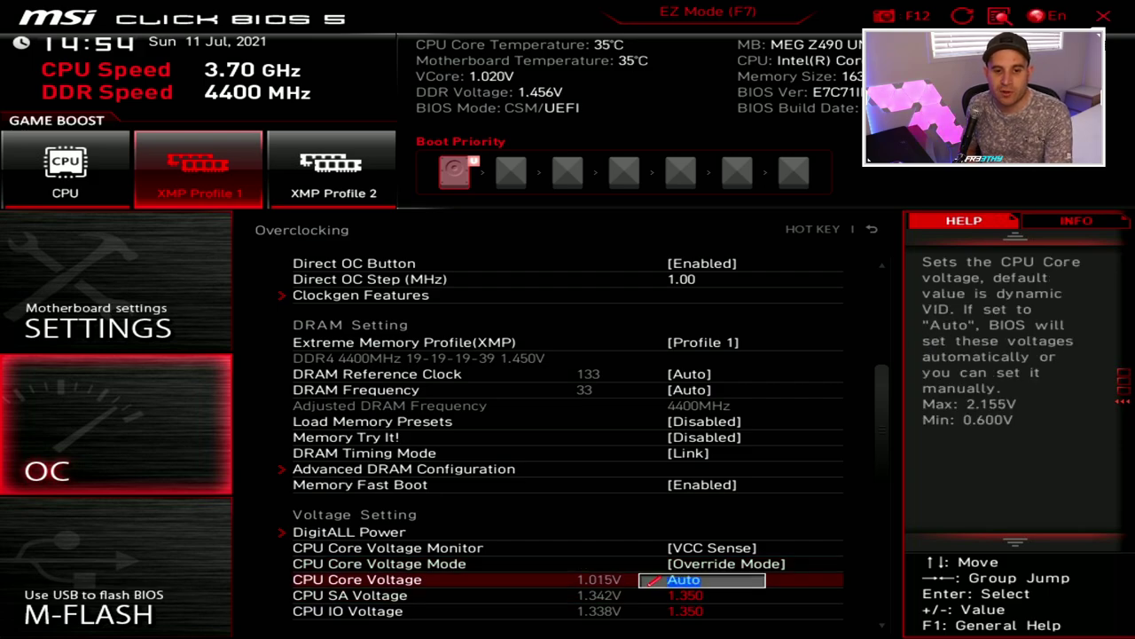
{"action": "type", "text": "1."}
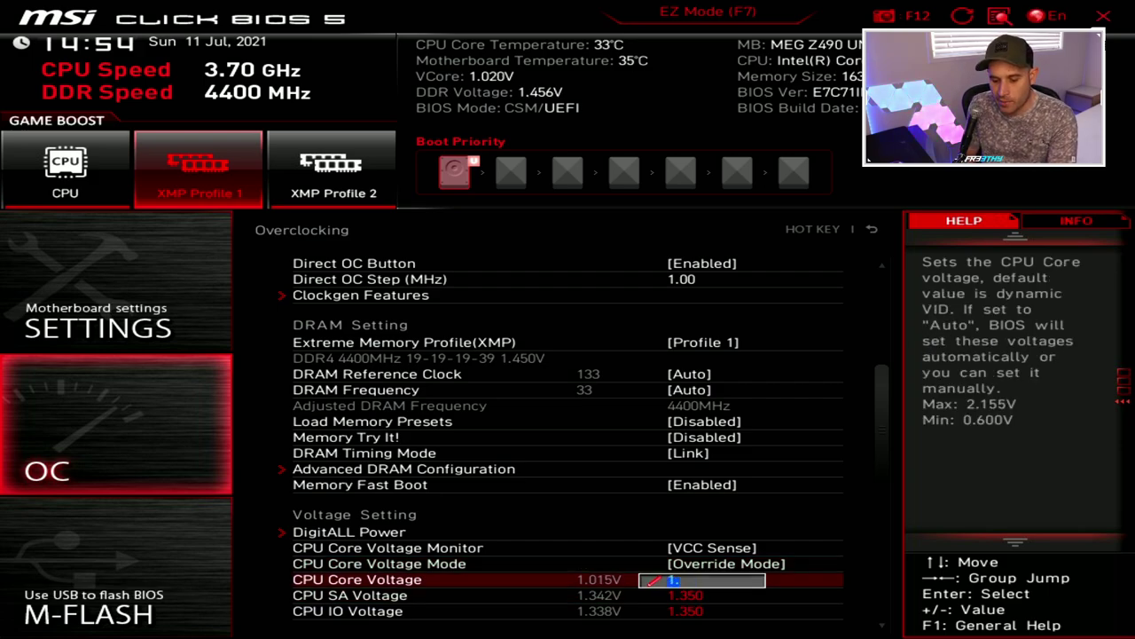
{"action": "type", "text": "45"}
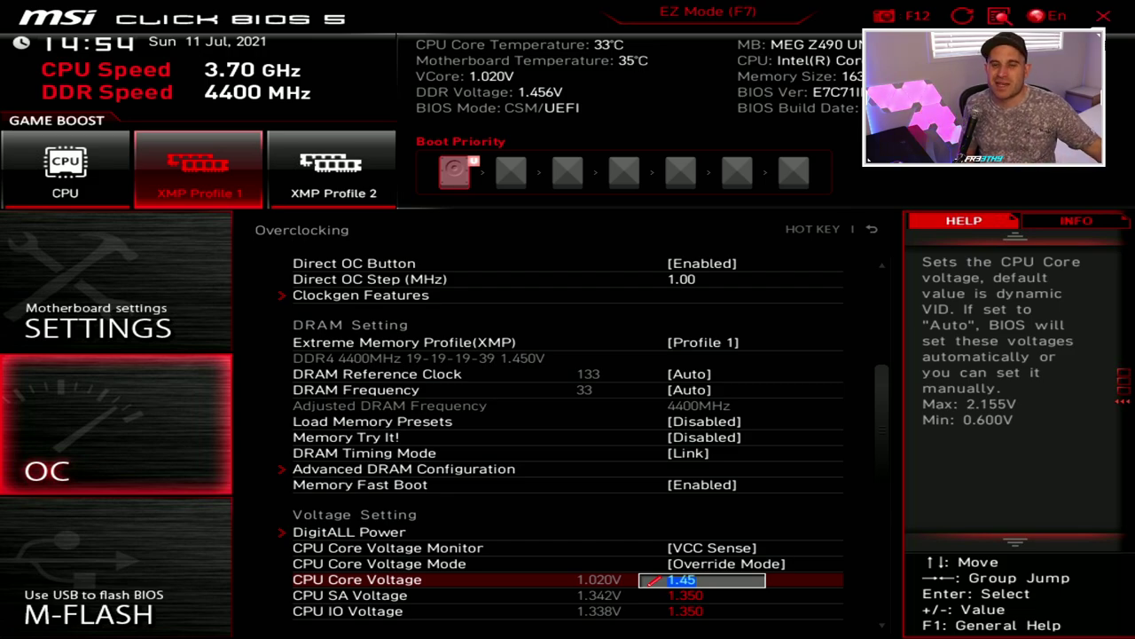
{"action": "type", "text": "0"}
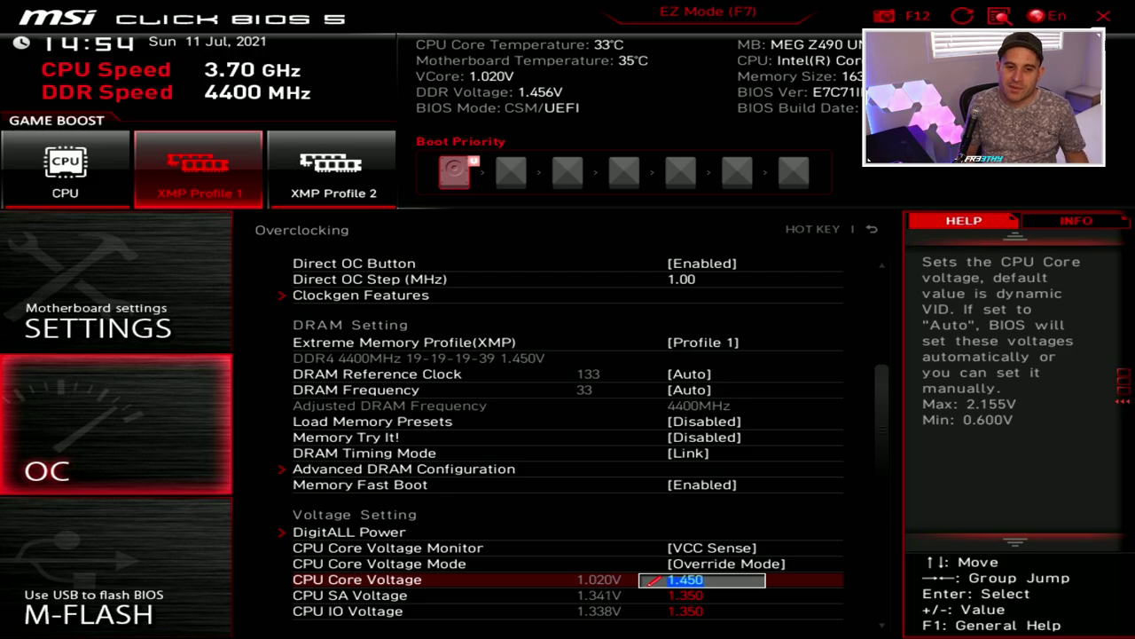
{"action": "key", "text": "Return"}
{"action": "key", "text": "Up"}
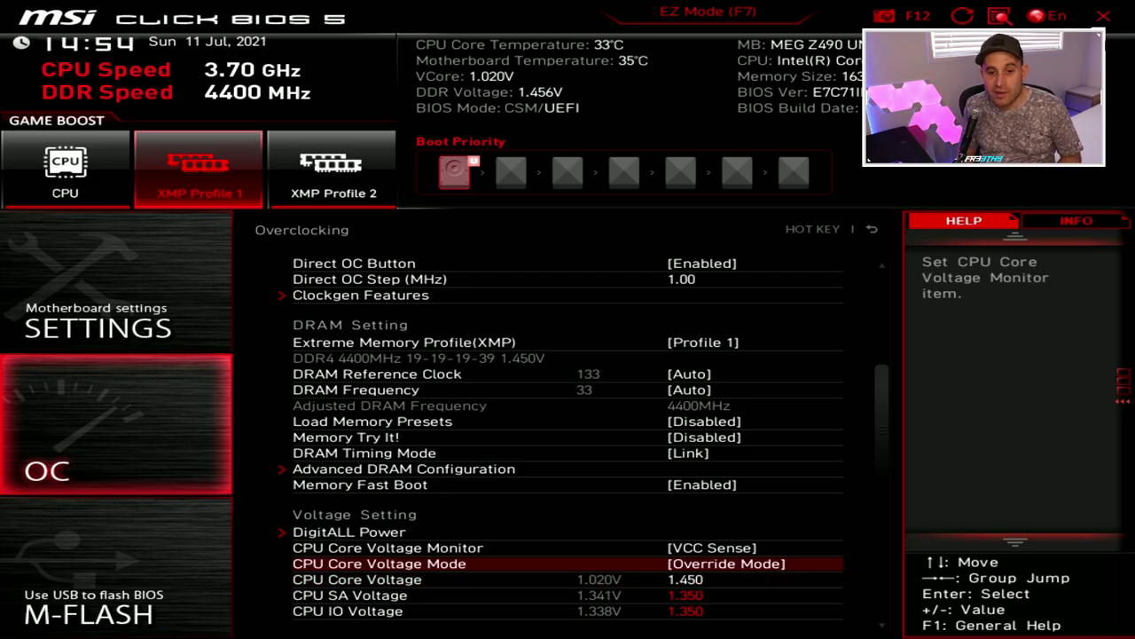
{"action": "key", "text": "Down"}
{"action": "key", "text": "Return"}
{"action": "key", "text": "Escape"}
Set CPU Loadline Calibration Control to Mode 4 on the DigitALL Power page.
{"action": "key", "text": "Up"}
{"action": "key", "text": "Up"}
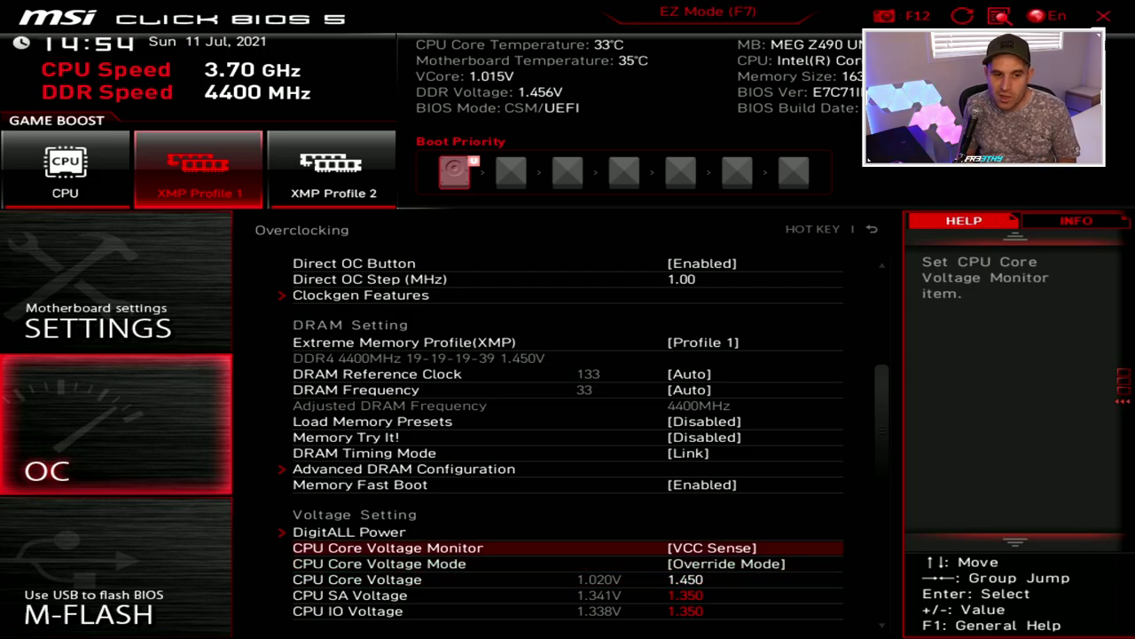
{"action": "key", "text": "Up"}
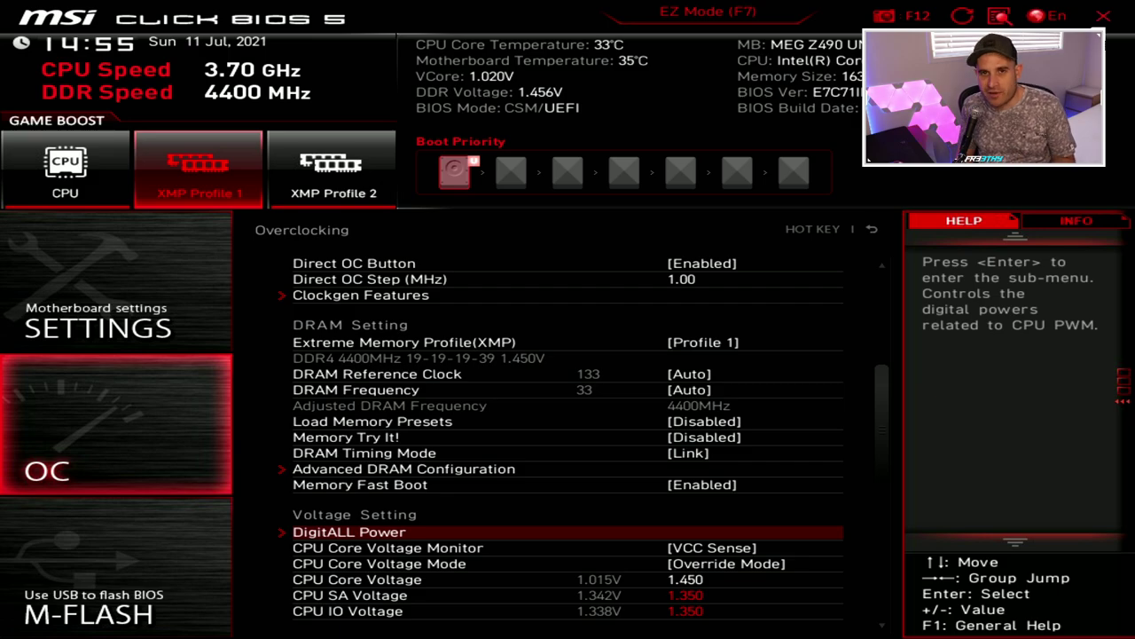
{"action": "key", "text": "Return"}
{"action": "key", "text": "Down"}
{"action": "key", "text": "Up"}
{"action": "key", "text": "Return"}
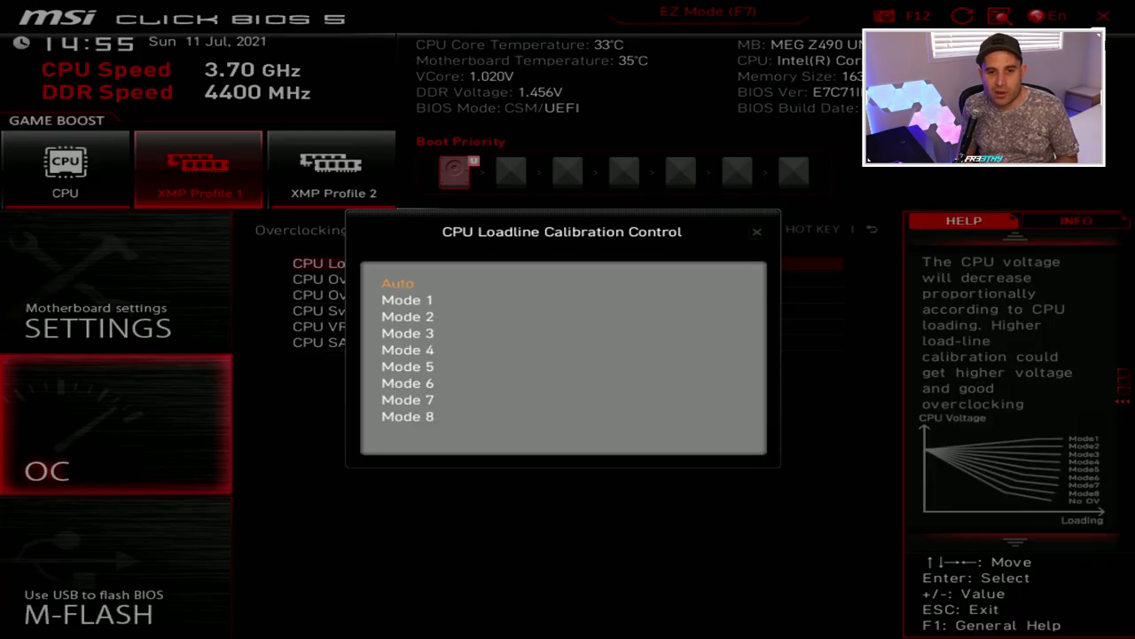
{"action": "key", "text": "Down"}
{"action": "key", "text": "Down"}
{"action": "key", "text": "Down"}
{"action": "key", "text": "Down"}
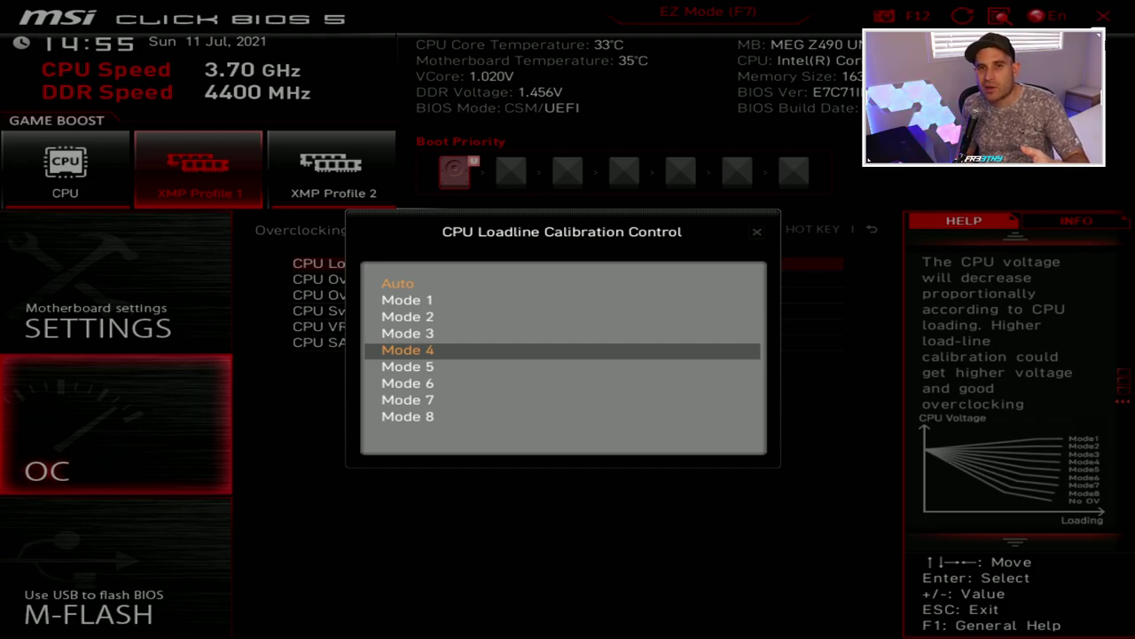
{"action": "key", "text": "Return"}
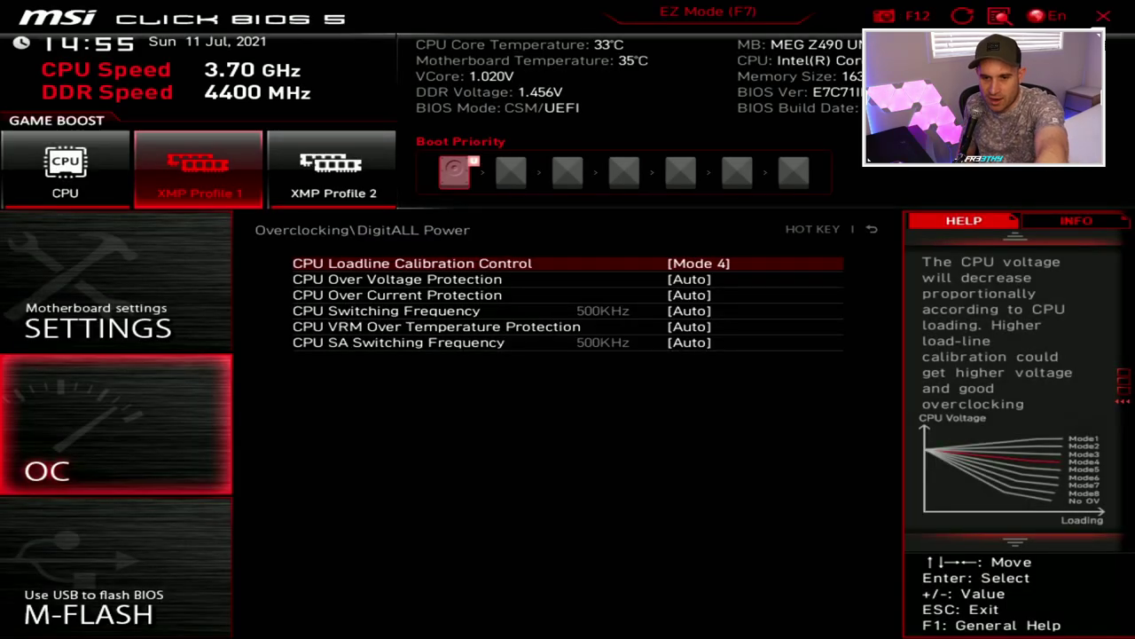
Try Mode 7 for CPU Loadline Calibration Control.
{"action": "key", "text": "Return"}
{"action": "key", "text": "Down"}
{"action": "key", "text": "Down"}
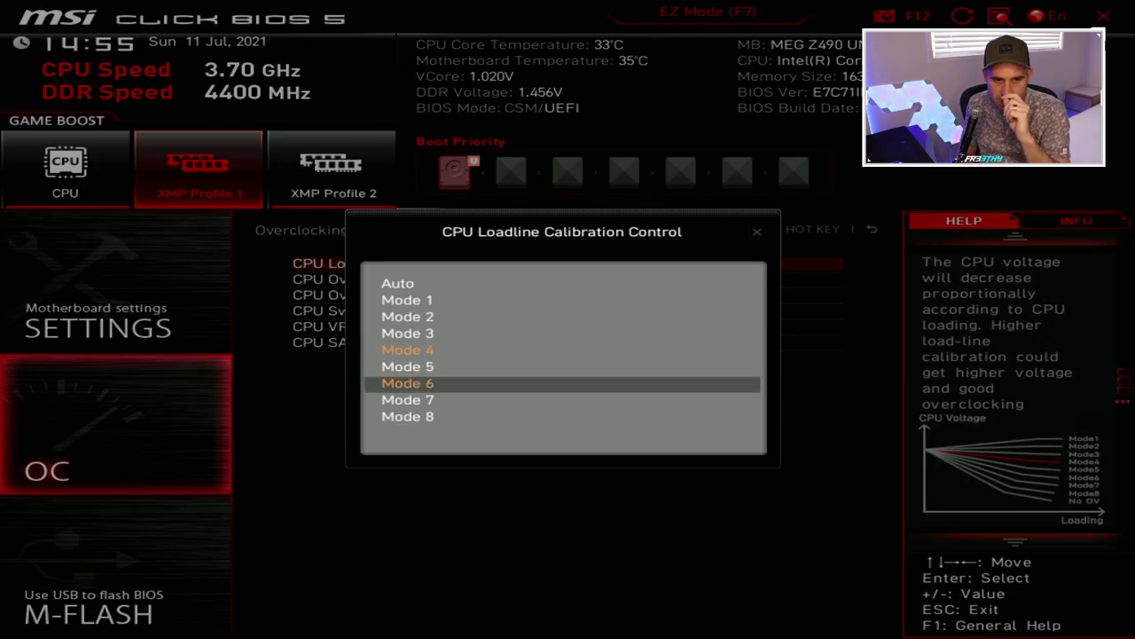
{"action": "key", "text": "Down"}
{"action": "key", "text": "Return"}
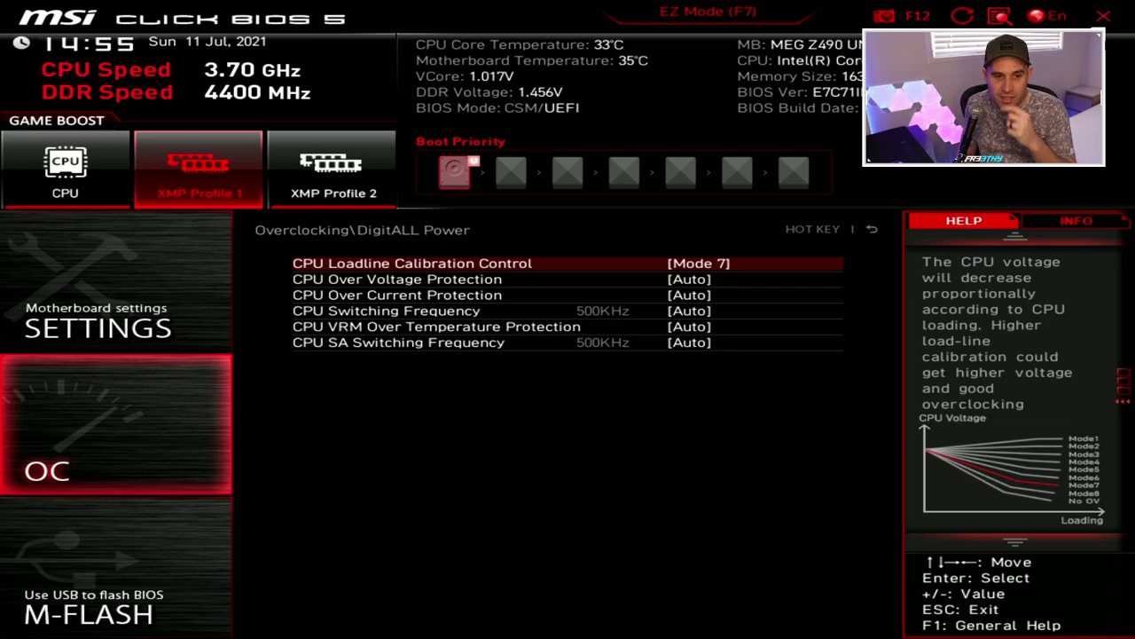
Switch CPU Loadline Calibration Control back to Mode 4.
{"action": "key", "text": "Return"}
{"action": "key", "text": "Up"}
{"action": "key", "text": "Up"}
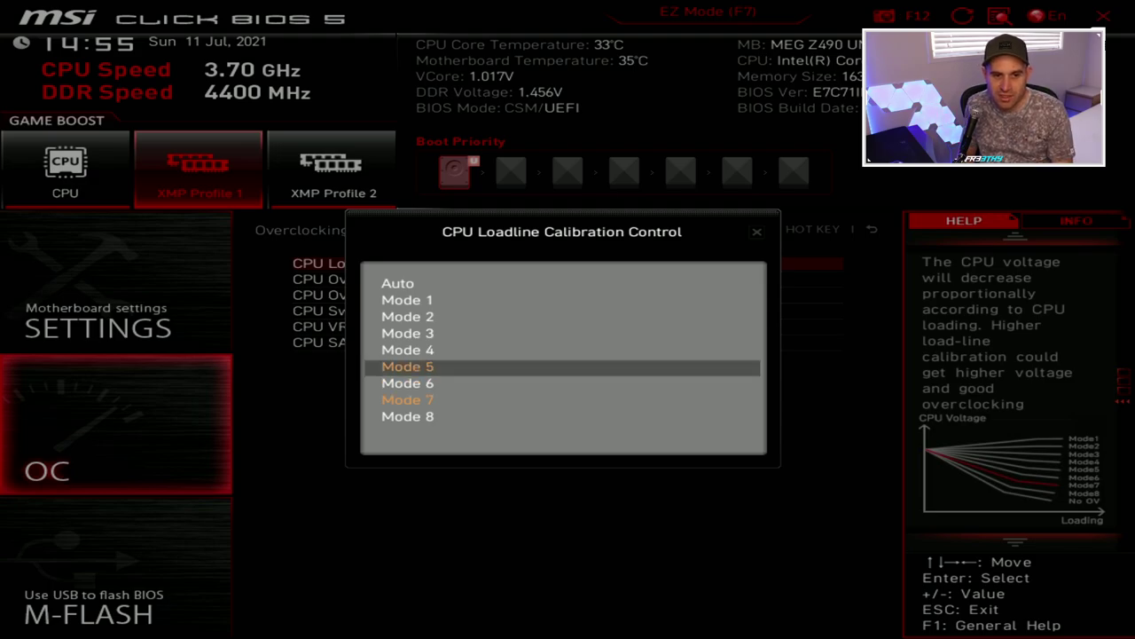
{"action": "key", "text": "Up"}
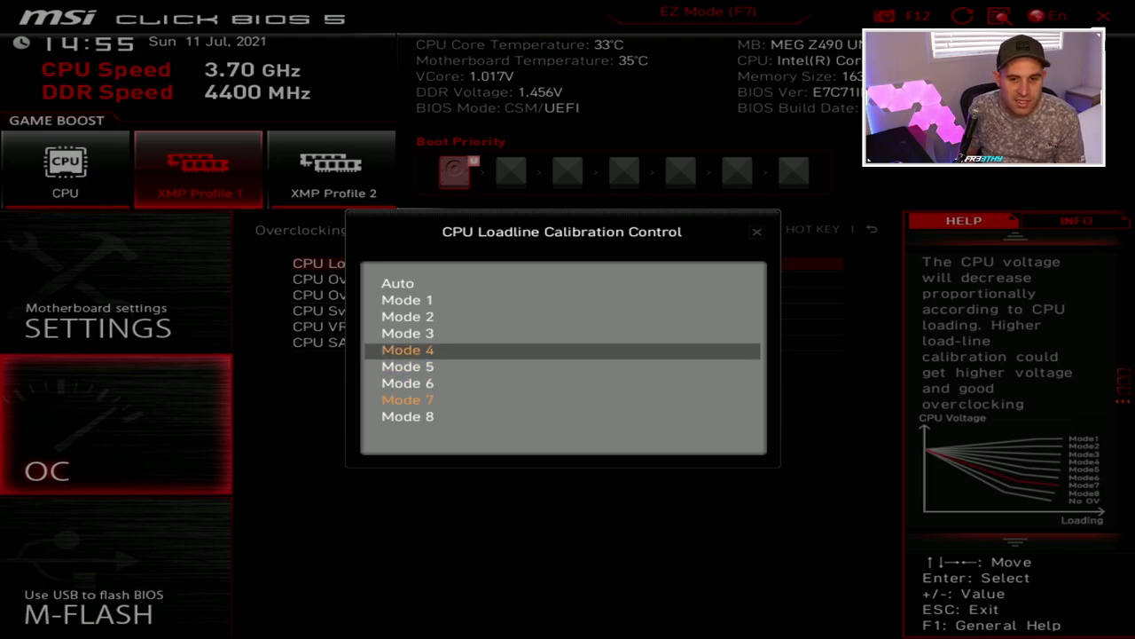
{"action": "key", "text": "Return"}
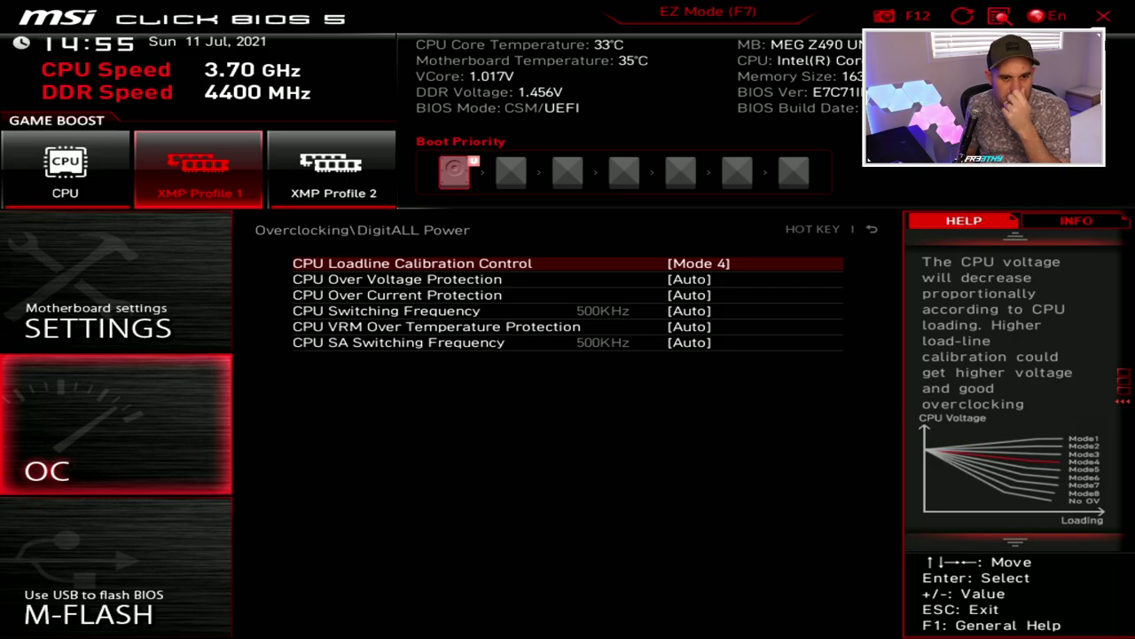
Compare Modes 4 to 6 of CPU Loadline Calibration Control without changing the setting, and return to the Overclocking page.
{"action": "key", "text": "Return"}
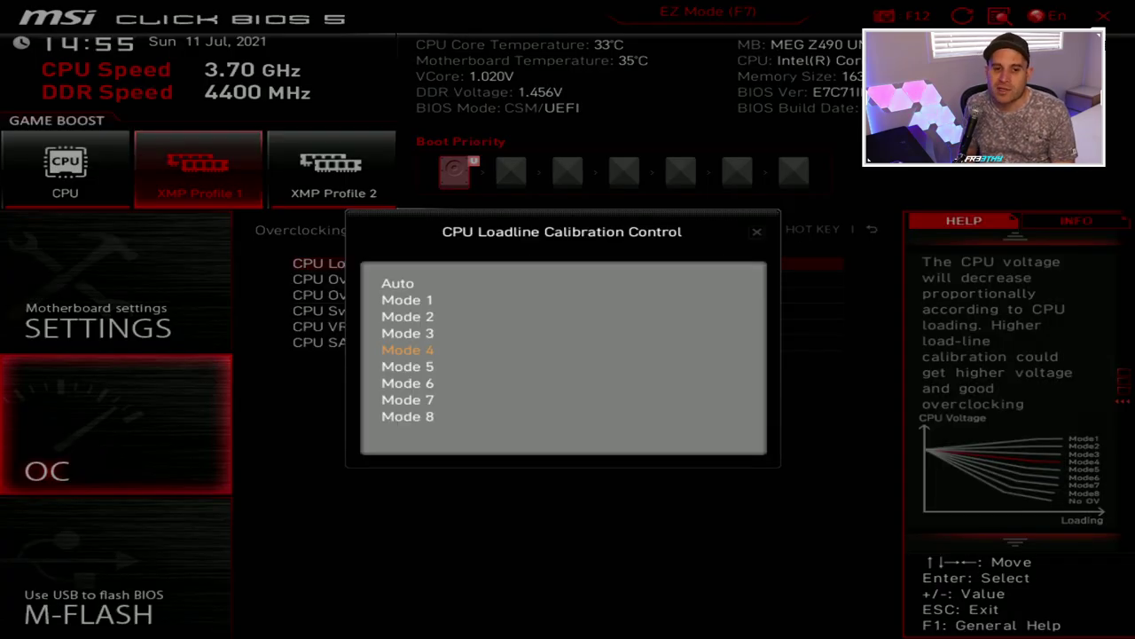
{"action": "key", "text": "Down"}
{"action": "key", "text": "Down"}
{"action": "key", "text": "Up"}
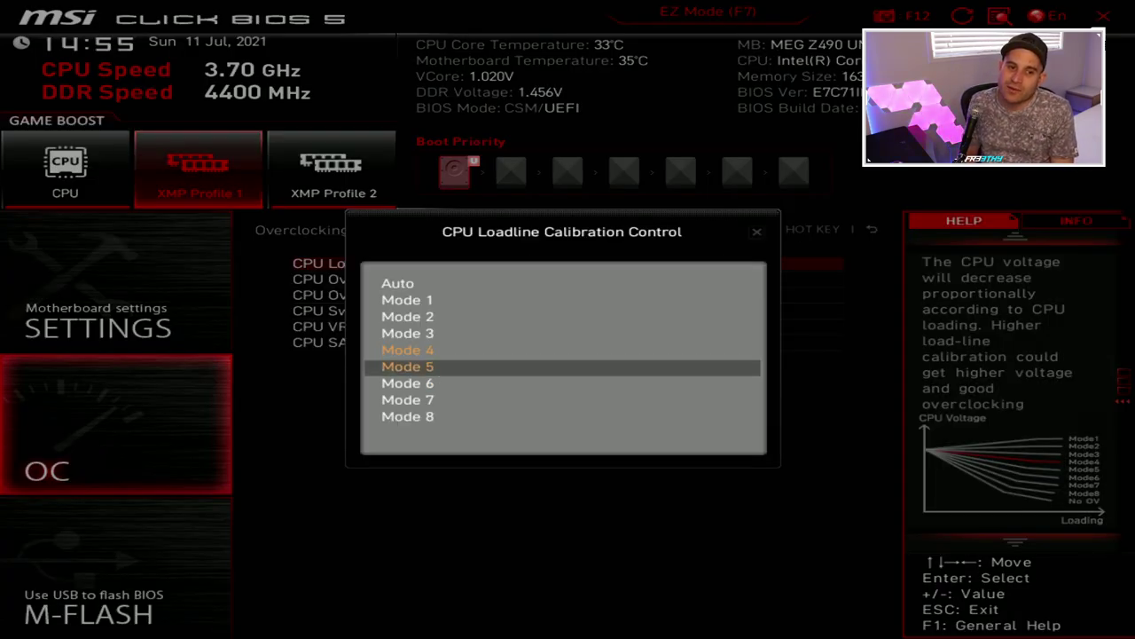
{"action": "key", "text": "Down"}
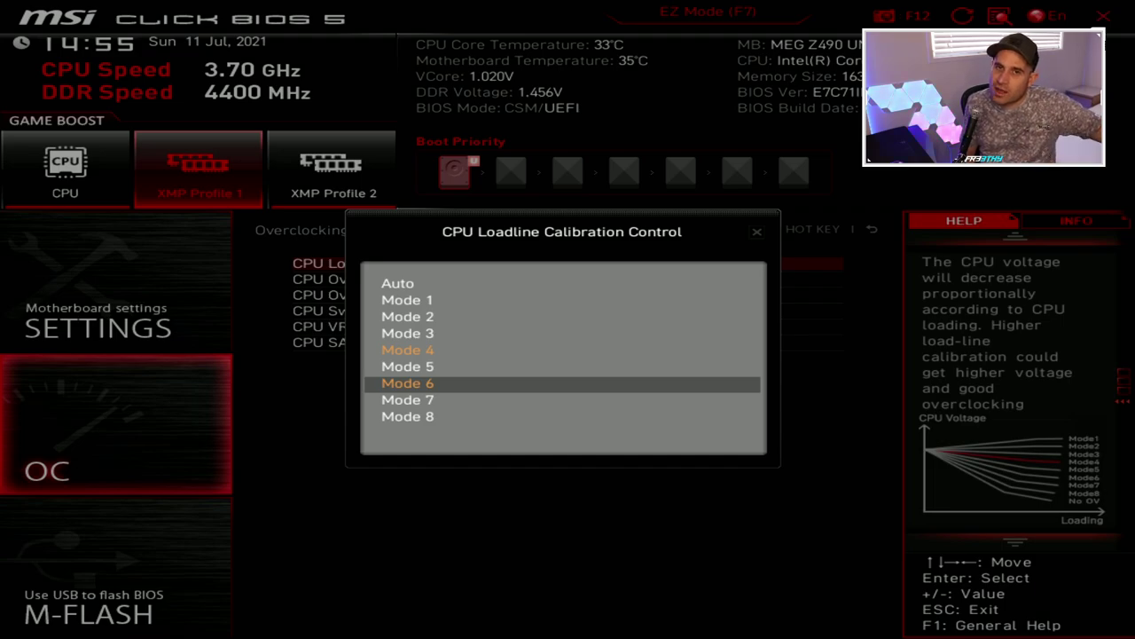
{"action": "key", "text": "Up"}
{"action": "key", "text": "Up"}
{"action": "key", "text": "Up"}
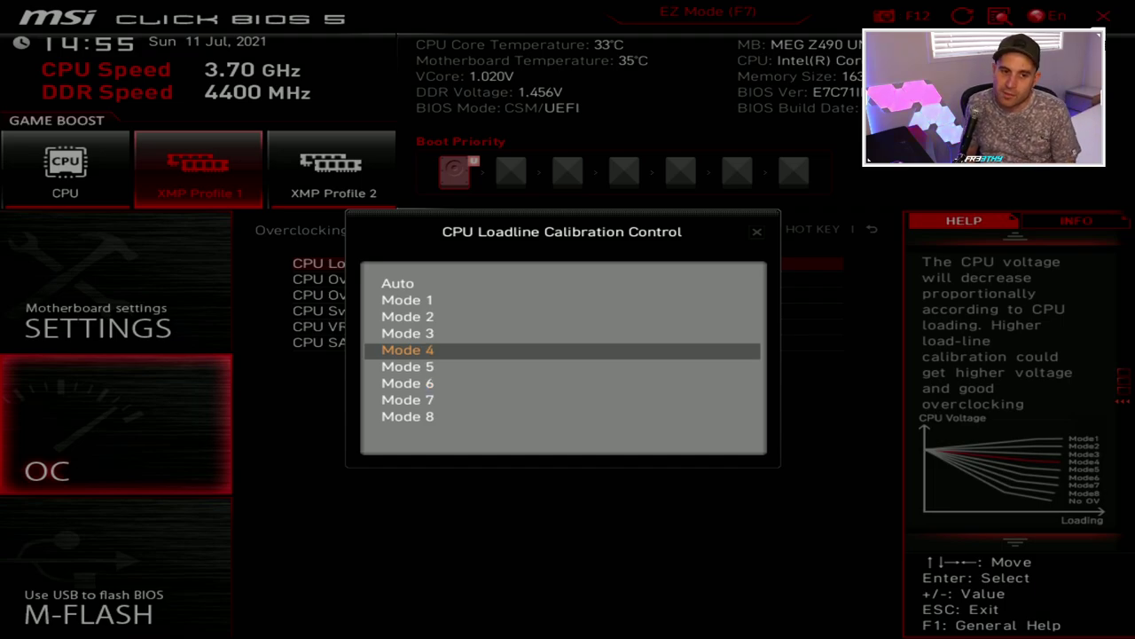
{"action": "key", "text": "Down"}
{"action": "key", "text": "Return"}
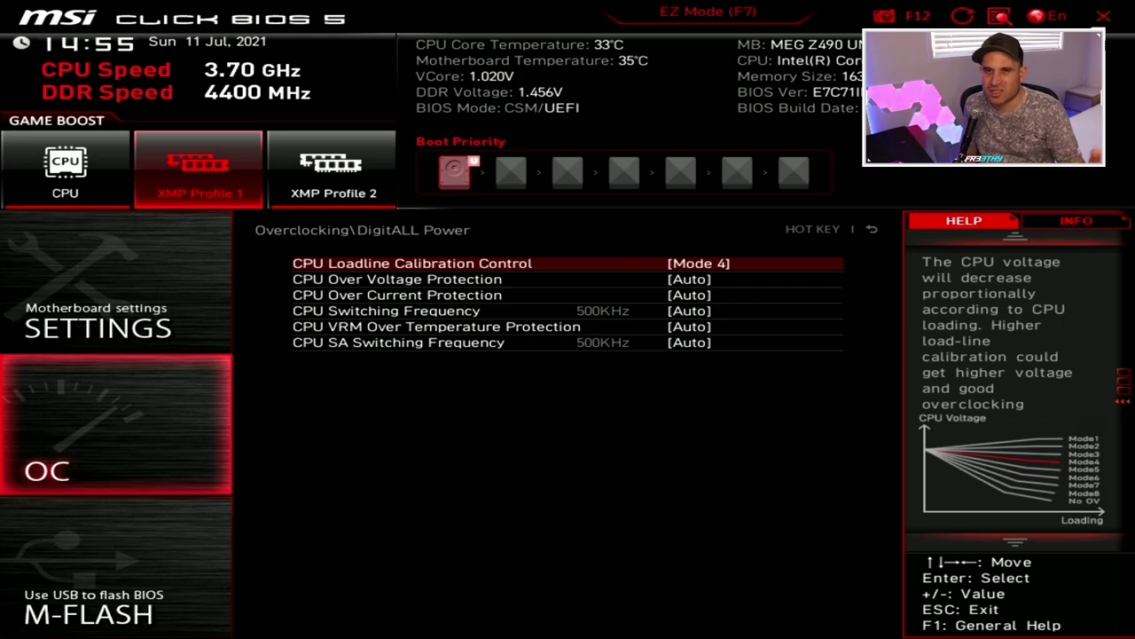
{"action": "key", "text": "Escape"}
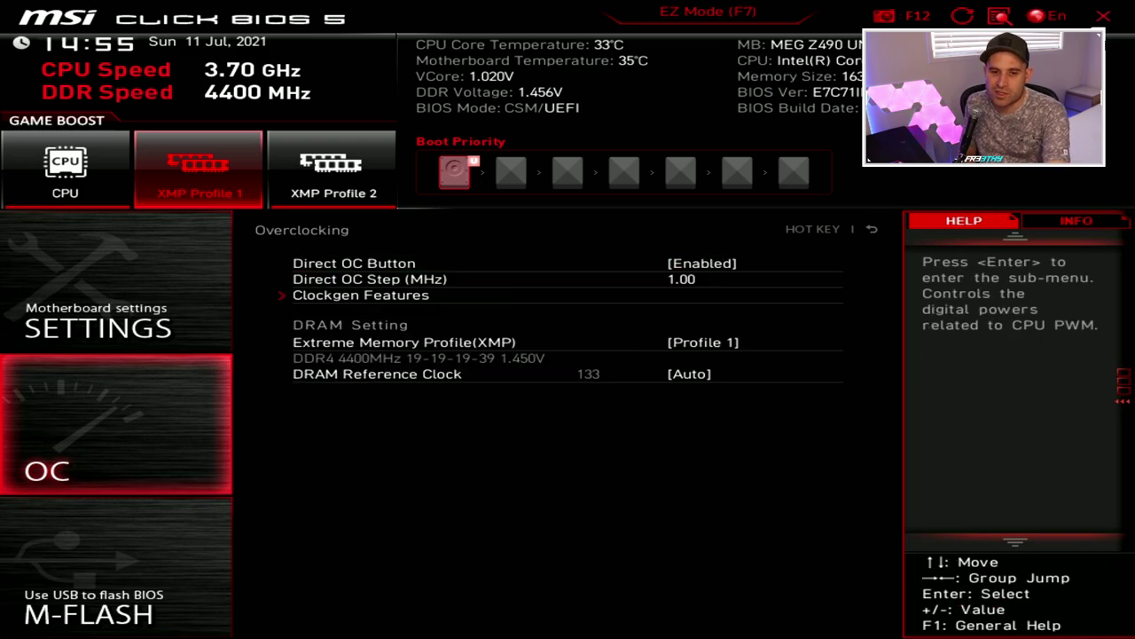
Review the Voltage Setting entries on the Overclocking page, from CPU Core Voltage down past CPU ST Voltage.
{"action": "key", "text": "Down"}
{"action": "key", "text": "Down"}
{"action": "key", "text": "Down"}
{"action": "key", "text": "Down"}
{"action": "key", "text": "Down"}
{"action": "key", "text": "Down"}
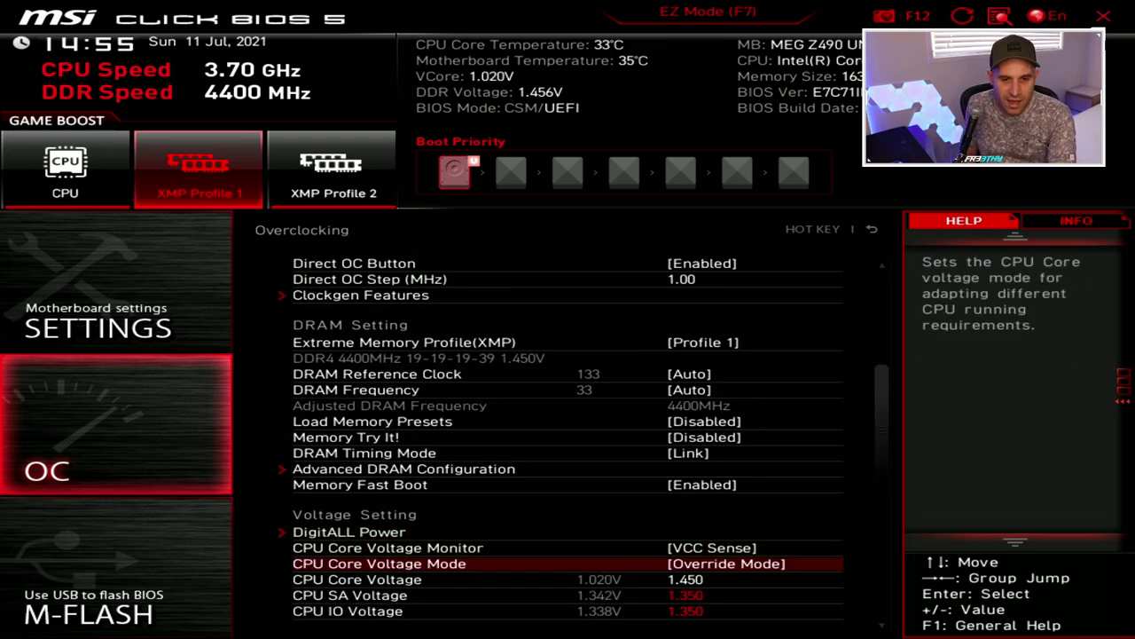
{"action": "key", "text": "Down"}
{"action": "key", "text": "Down"}
{"action": "key", "text": "Down"}
{"action": "key", "text": "Down"}
{"action": "key", "text": "Down"}
{"action": "key", "text": "Down"}
{"action": "key", "text": "Down"}
{"action": "key", "text": "Down"}
{"action": "key", "text": "Down"}
{"action": "key", "text": "Down"}
{"action": "key", "text": "Down"}
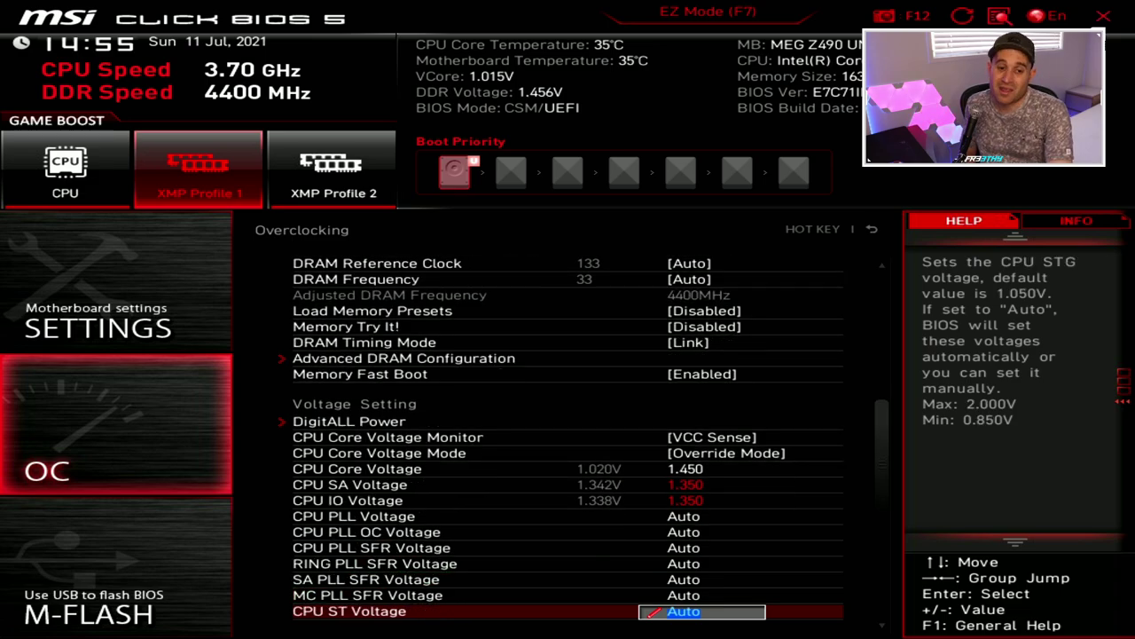
{"action": "key", "text": "Down"}
{"action": "key", "text": "Down"}
{"action": "key", "text": "Down"}
{"action": "key", "text": "Down"}
{"action": "key", "text": "Down"}
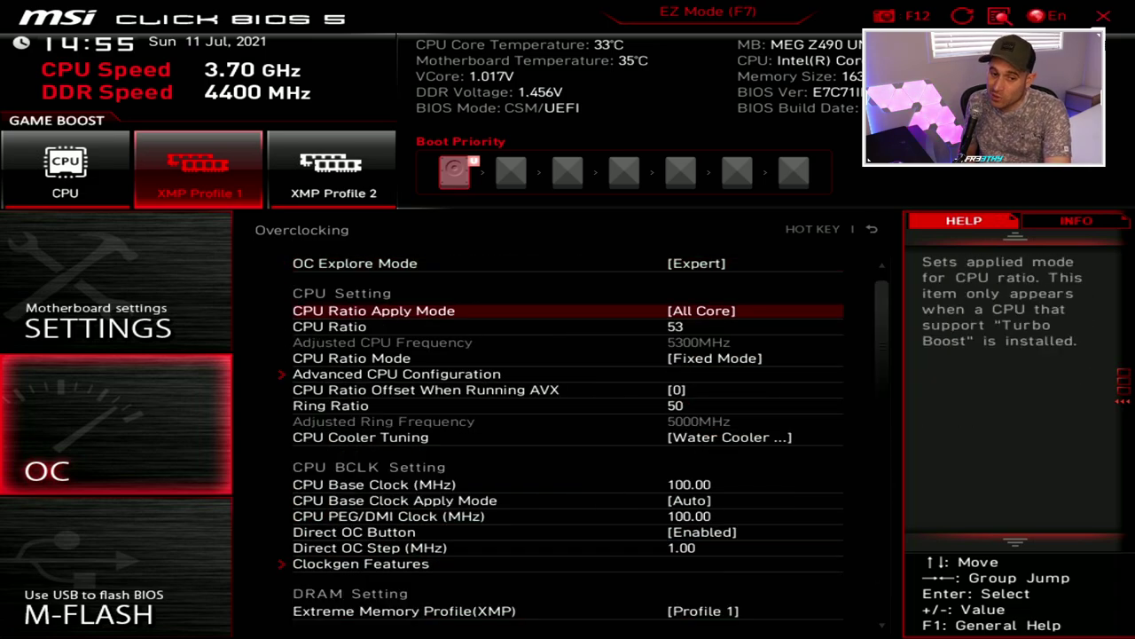
Check the CPU Features page of the Overclocking settings and return to the main BIOS screen.
{"action": "key", "text": "Up"}
{"action": "key", "text": "Up"}
{"action": "key", "text": "Up"}
{"action": "key", "text": "Down"}
{"action": "key", "text": "Return"}
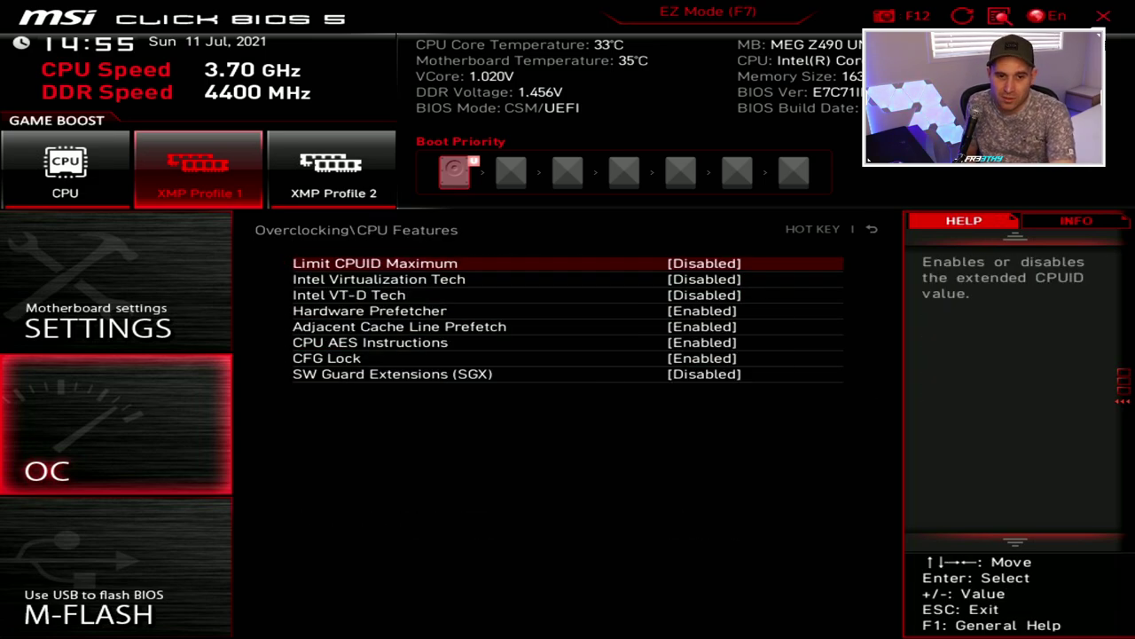
{"action": "key", "text": "Escape"}
{"action": "key", "text": "Escape"}
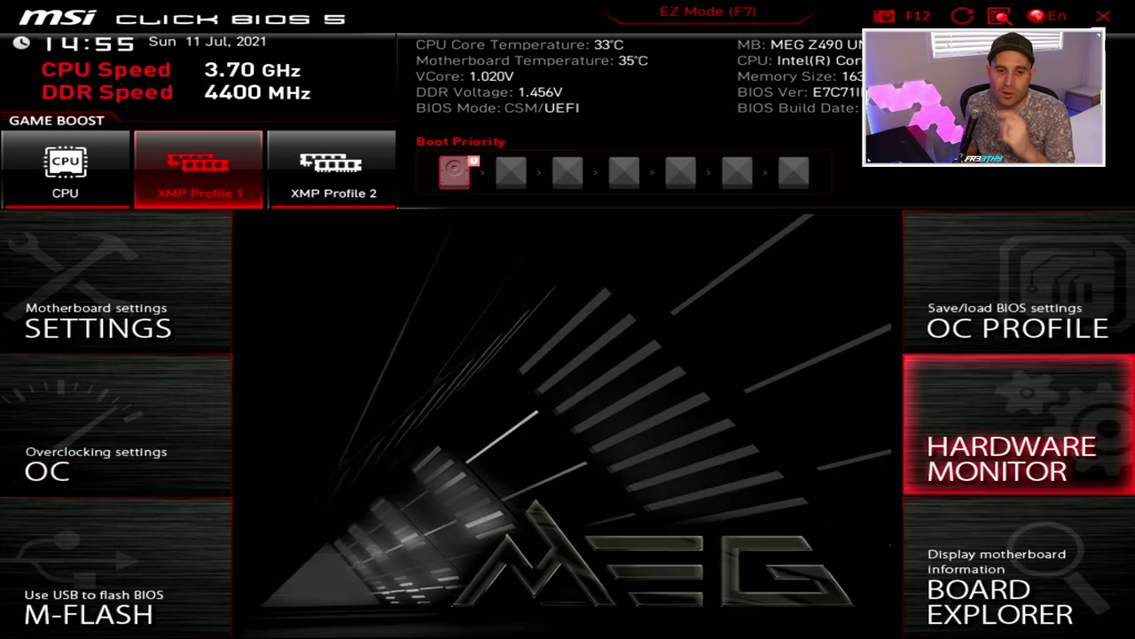
Examine the CPU 1 and System 1 fan curves in Hardware Monitor, and return to the main BIOS screen without quitting.
{"action": "key", "text": "Return"}
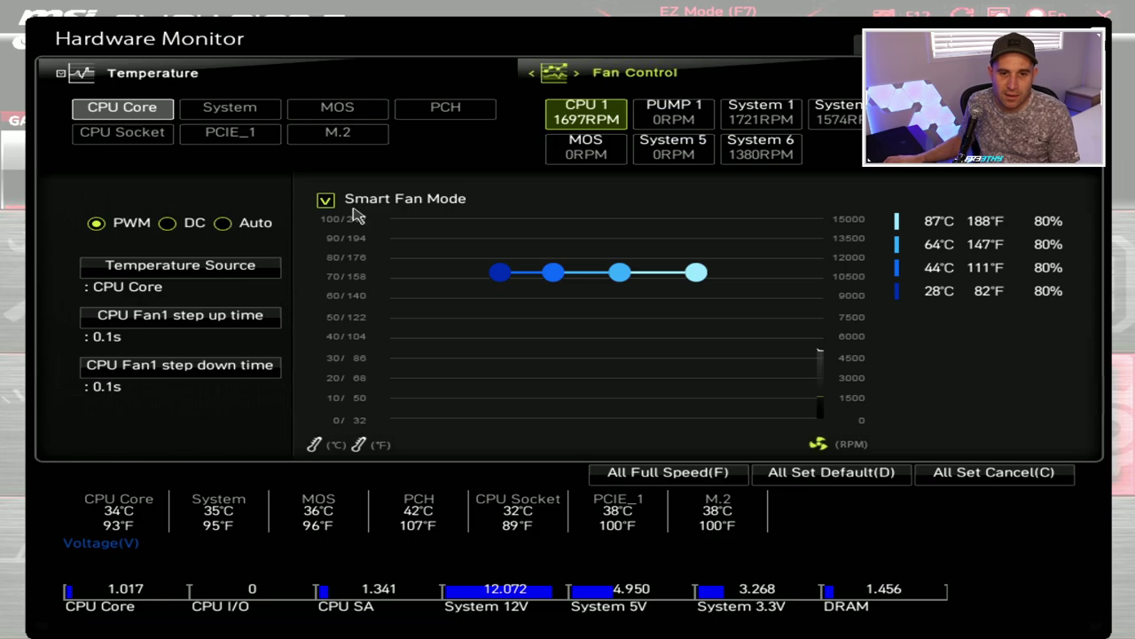
{"action": "left_click", "coordinate": [759, 108]}
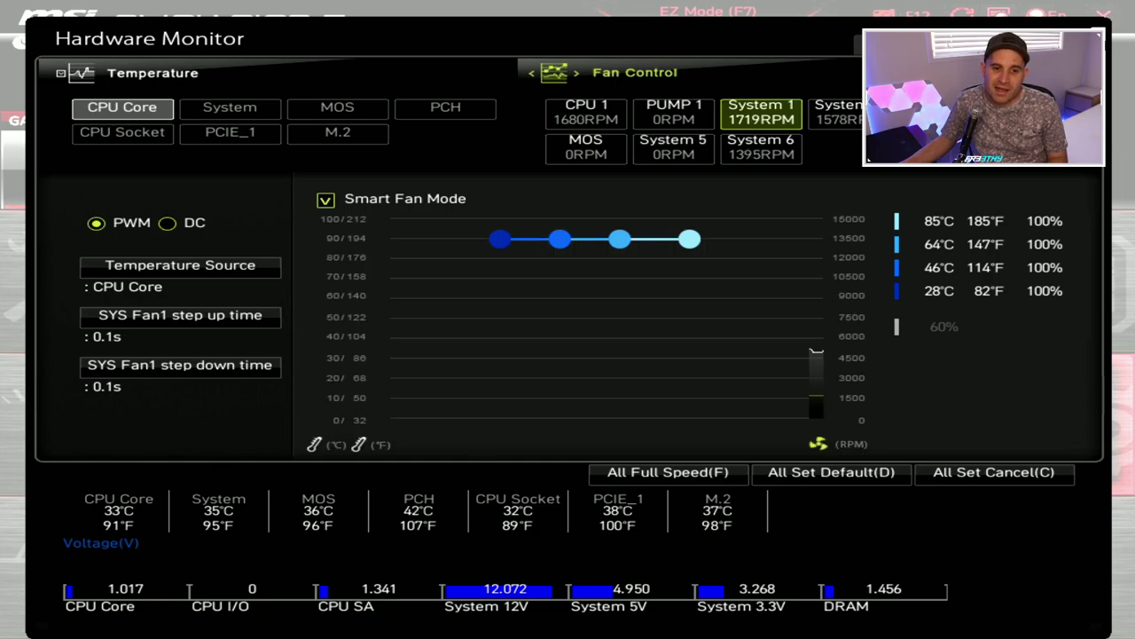
{"action": "mouse_move", "coordinate": [566, 246]}
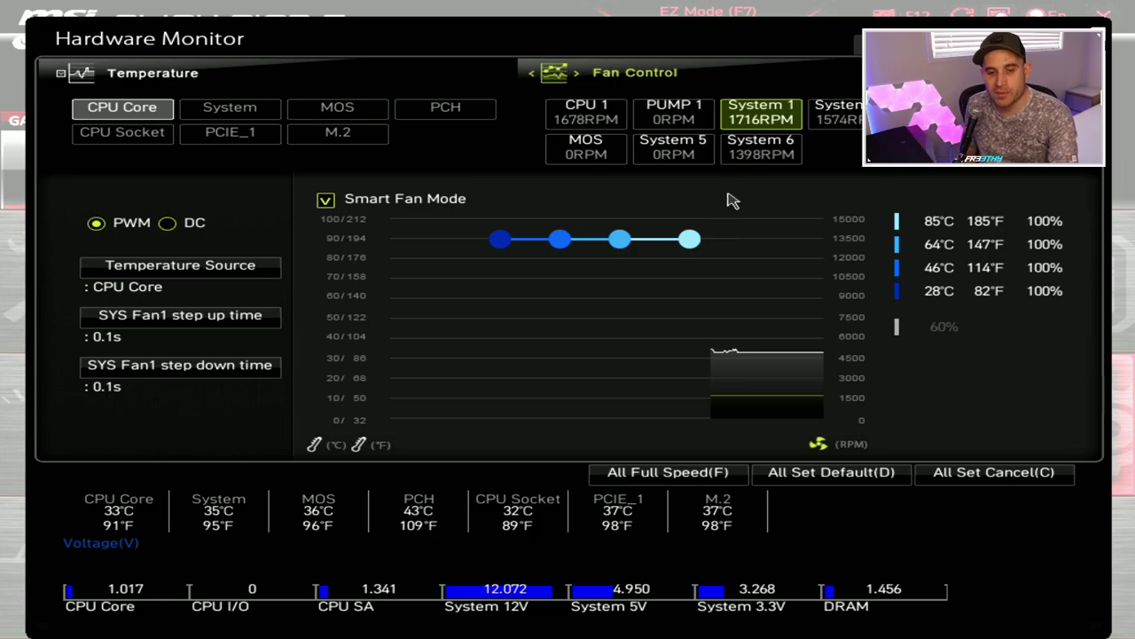
{"action": "key", "text": "Escape"}
{"action": "key", "text": "Escape"}
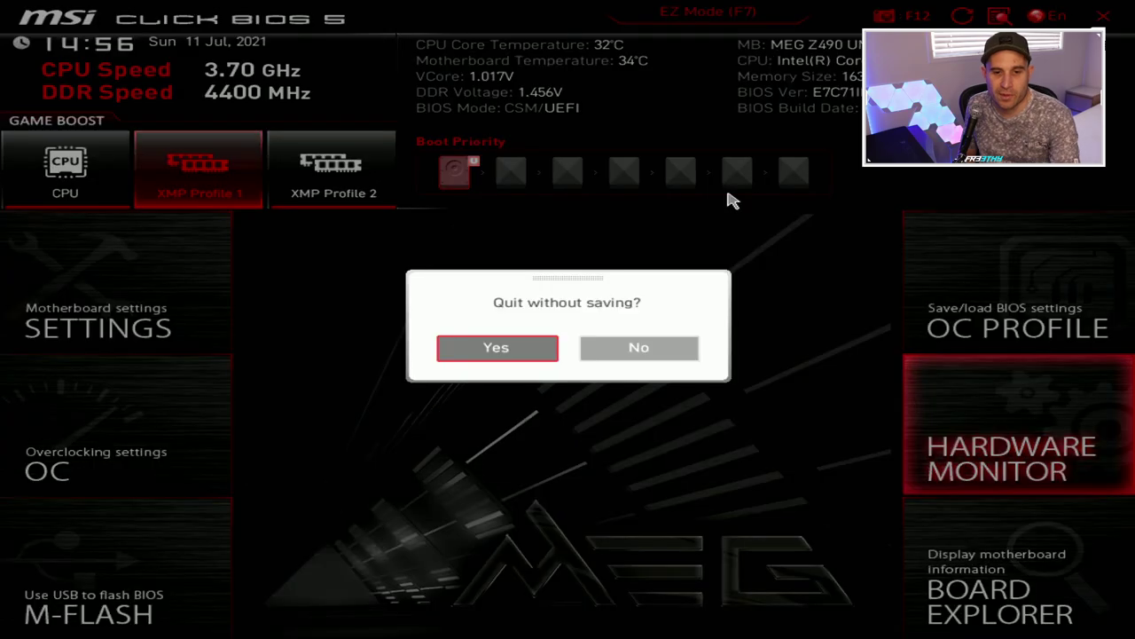
{"action": "key", "text": "Right"}
{"action": "key", "text": "Return"}
Save the BIOS changes and restart into Windows.
{"action": "key", "text": "Left"}
{"action": "key", "text": "Up"}
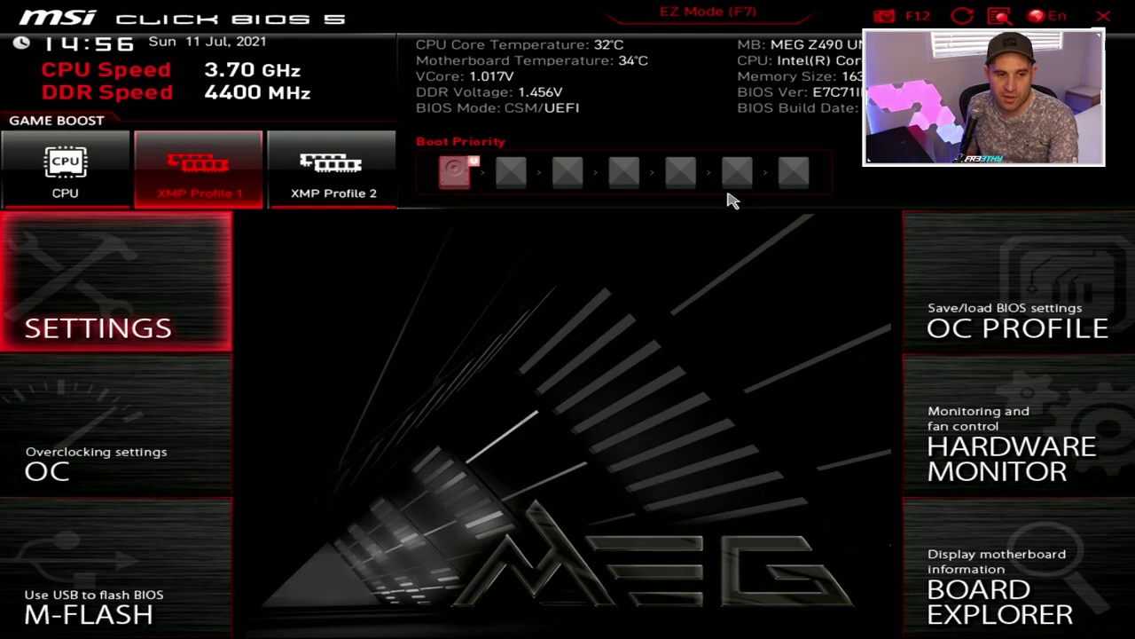
{"action": "key", "text": "Return"}
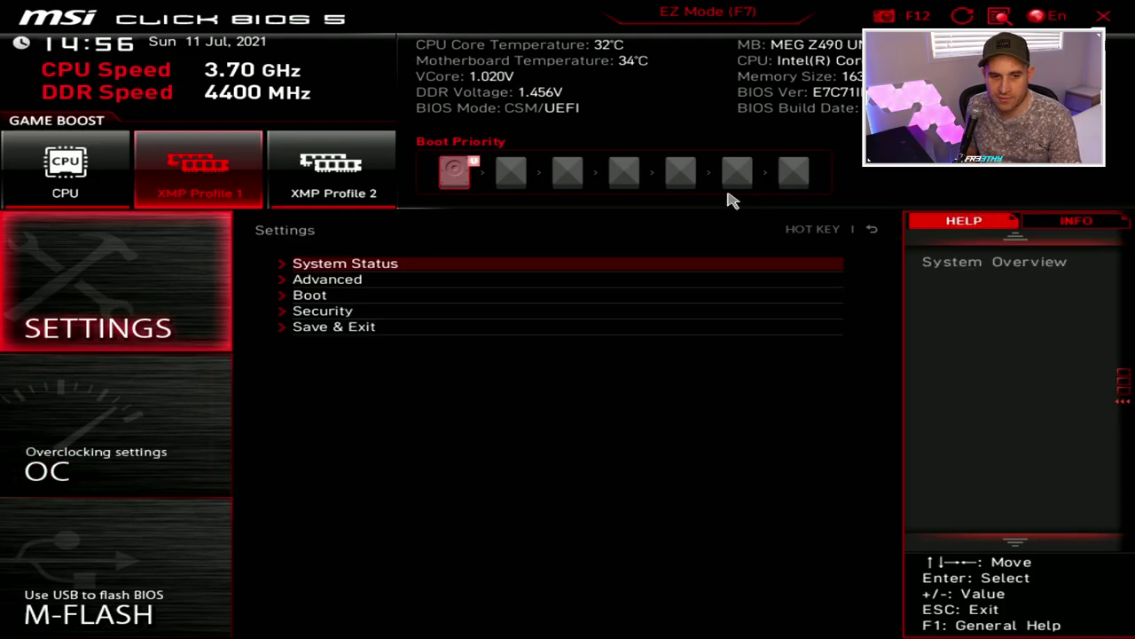
{"action": "key", "text": "F10"}
{"action": "key", "text": "Escape"}
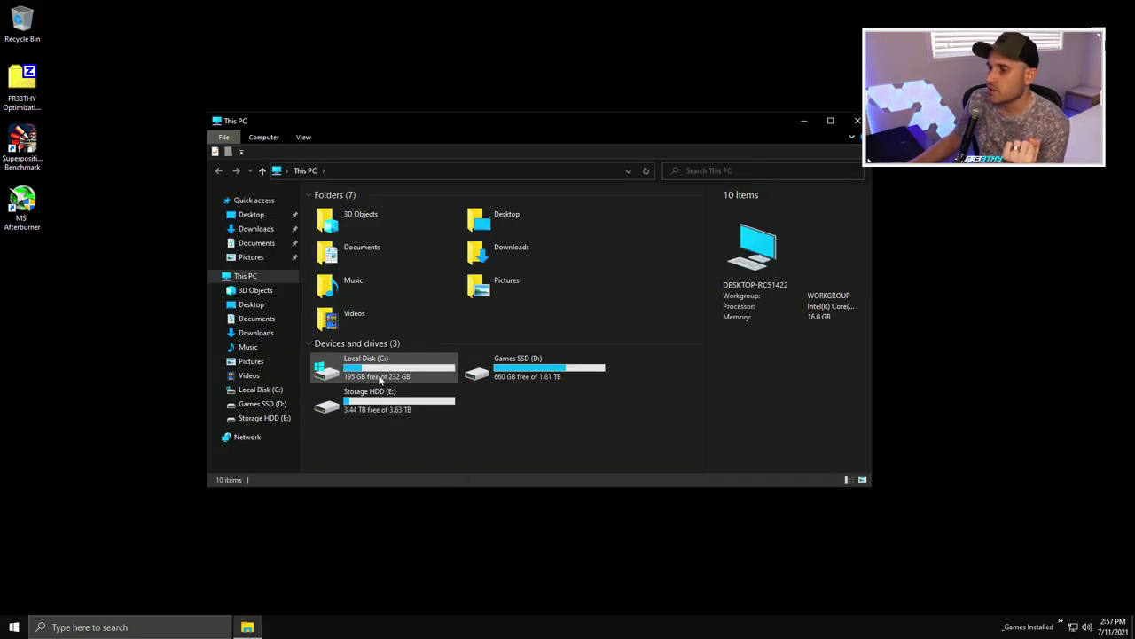
Launch the HwInfo Monitor Overclocks shortcut from the 4 BIOS Optimizations folder of the FR33THY Optimization Pack on drive C, allowing it to make changes.
{"action": "double_click", "coordinate": [364, 364]}
{"action": "right_click", "coordinate": [362, 362]}
{"action": "double_click", "coordinate": [363, 209]}
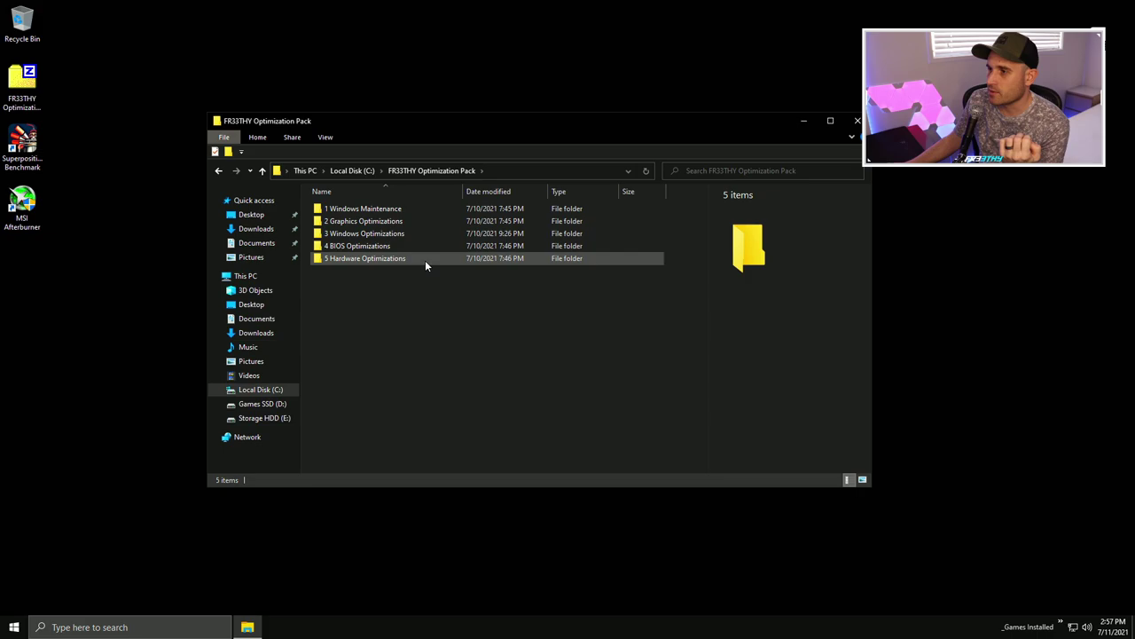
{"action": "double_click", "coordinate": [381, 246]}
{"action": "left_click_drag", "start_coordinate": [432, 445], "coordinate": [371, 440]}
{"action": "double_click", "coordinate": [372, 334]}
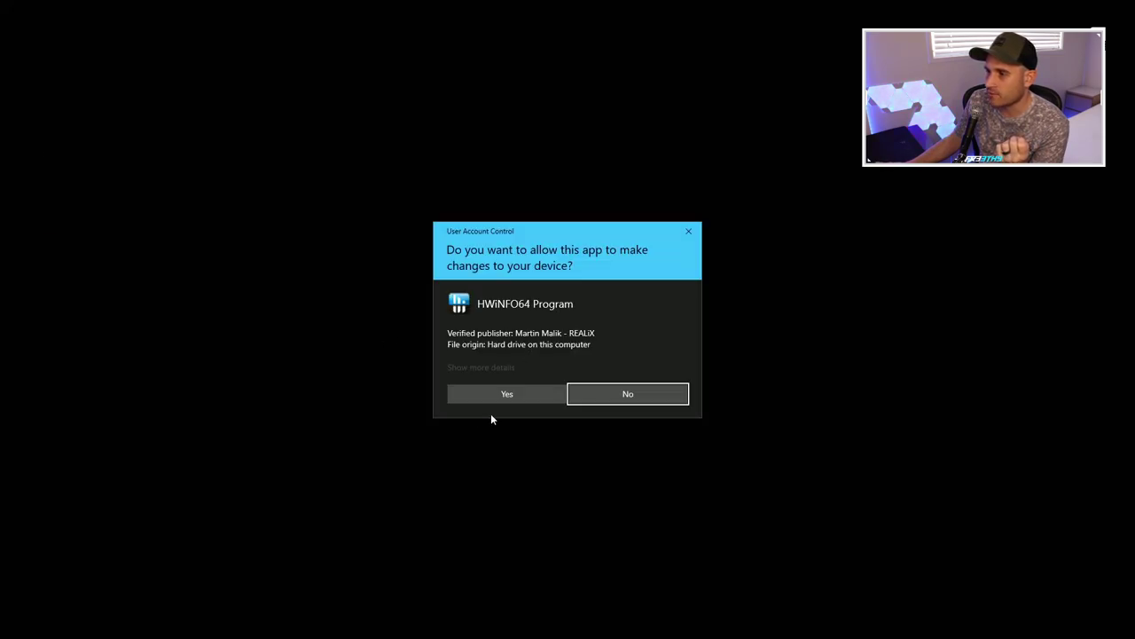
{"action": "left_click", "coordinate": [502, 391]}
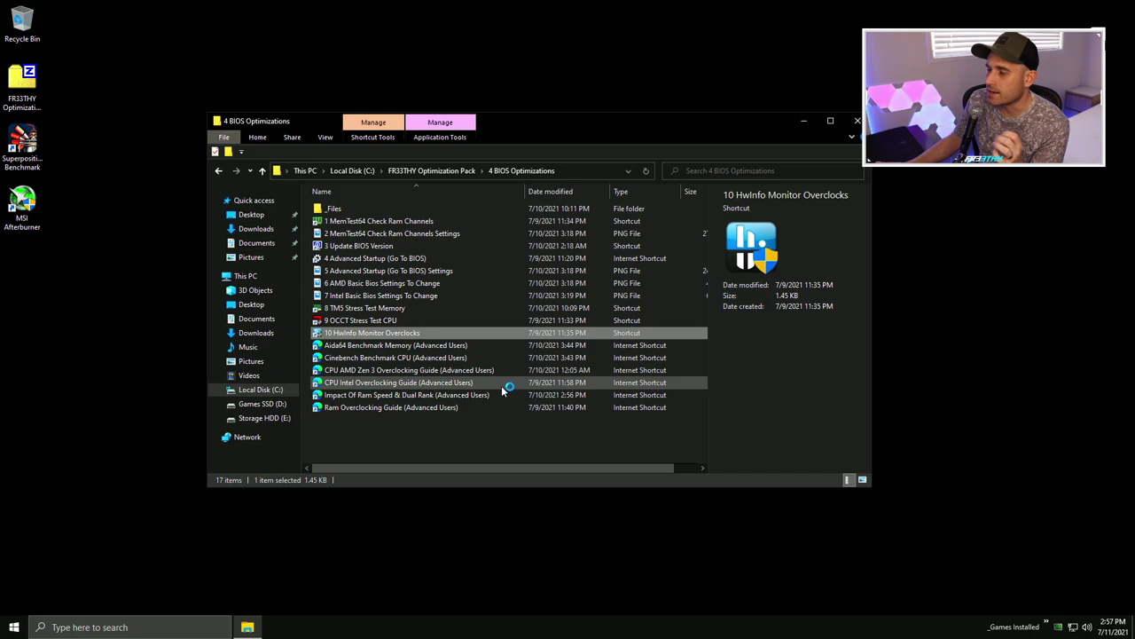
Open the Cinebench Benchmark CPU link from the folder and download the Cinebench R23 offline installer for Windows.
{"action": "left_click", "coordinate": [380, 358]}
{"action": "left_click", "coordinate": [387, 321]}
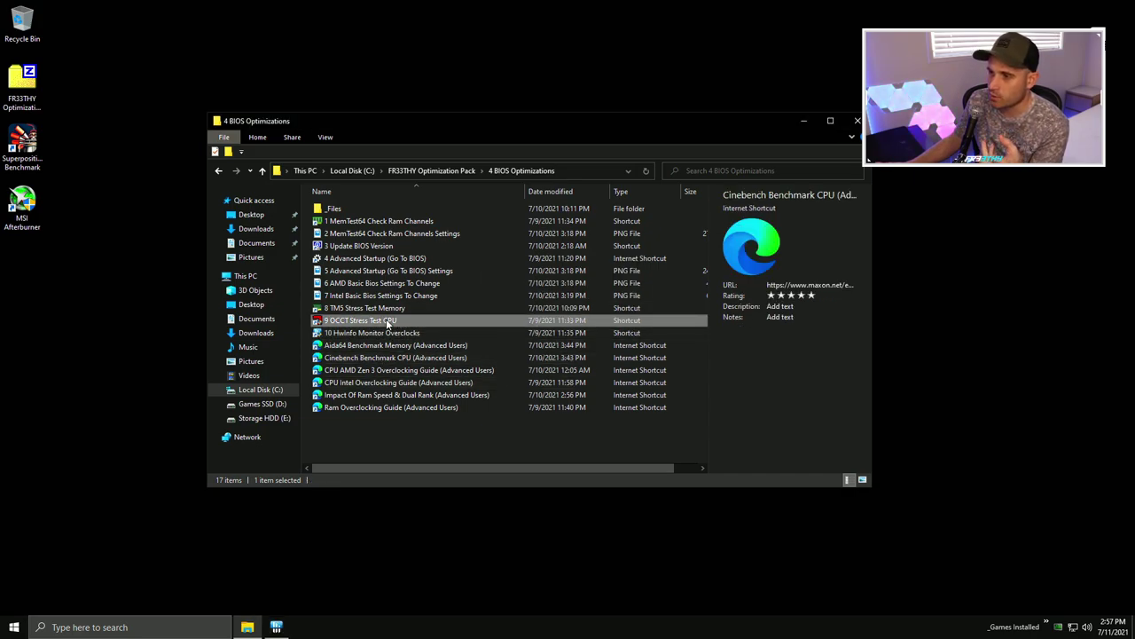
{"action": "left_click", "coordinate": [384, 332]}
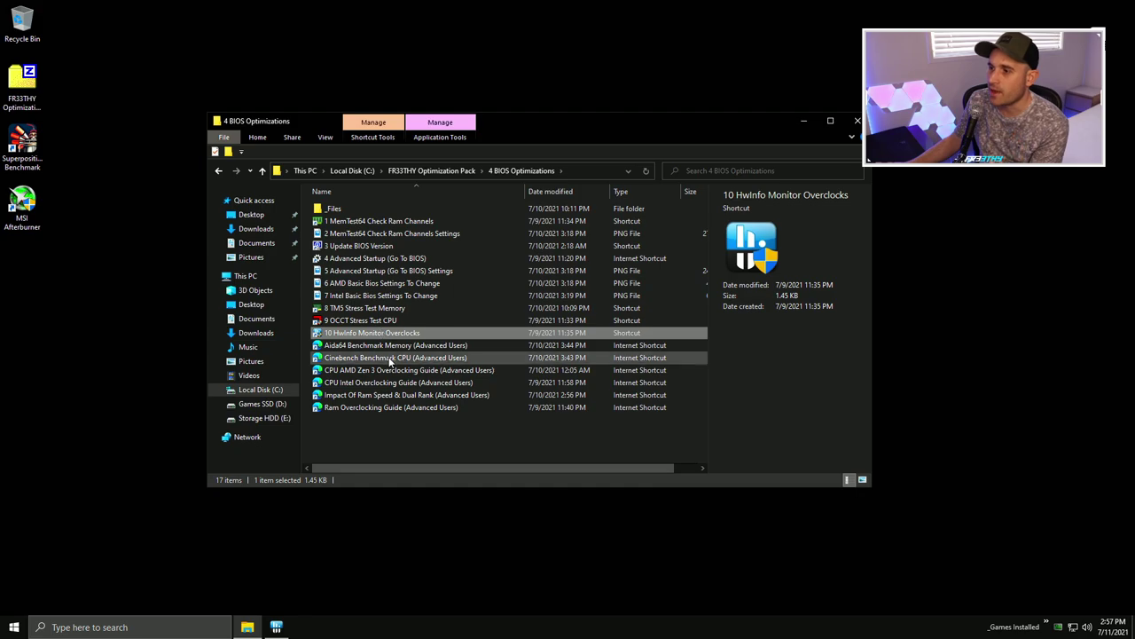
{"action": "left_click", "coordinate": [389, 359]}
{"action": "double_click", "coordinate": [388, 359]}
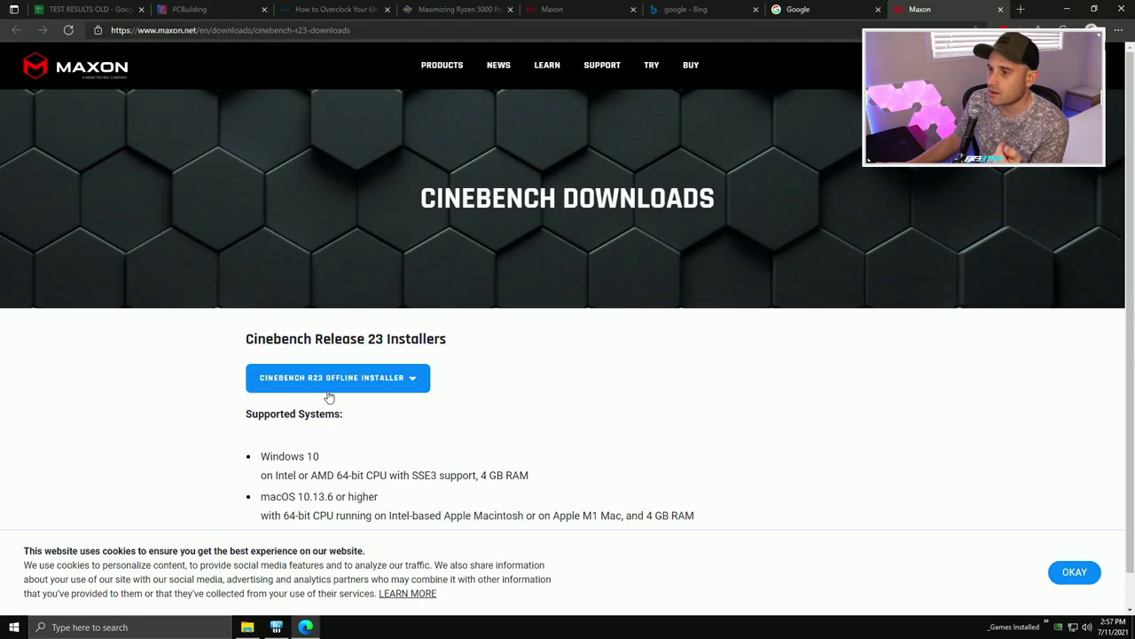
{"action": "left_click", "coordinate": [399, 381]}
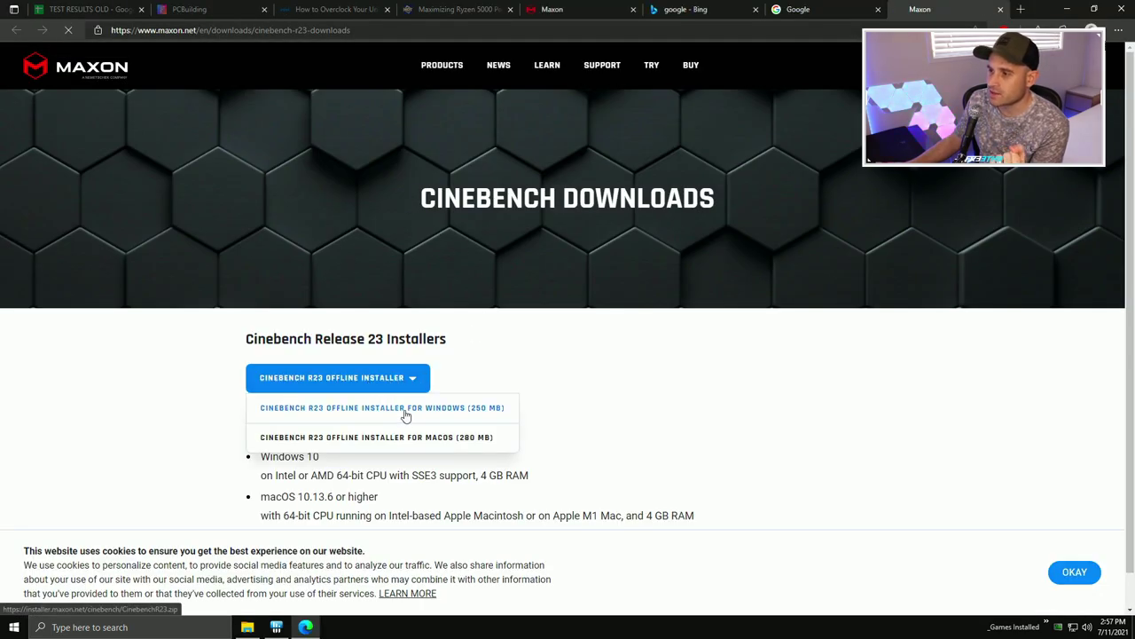
{"action": "left_click", "coordinate": [406, 415]}
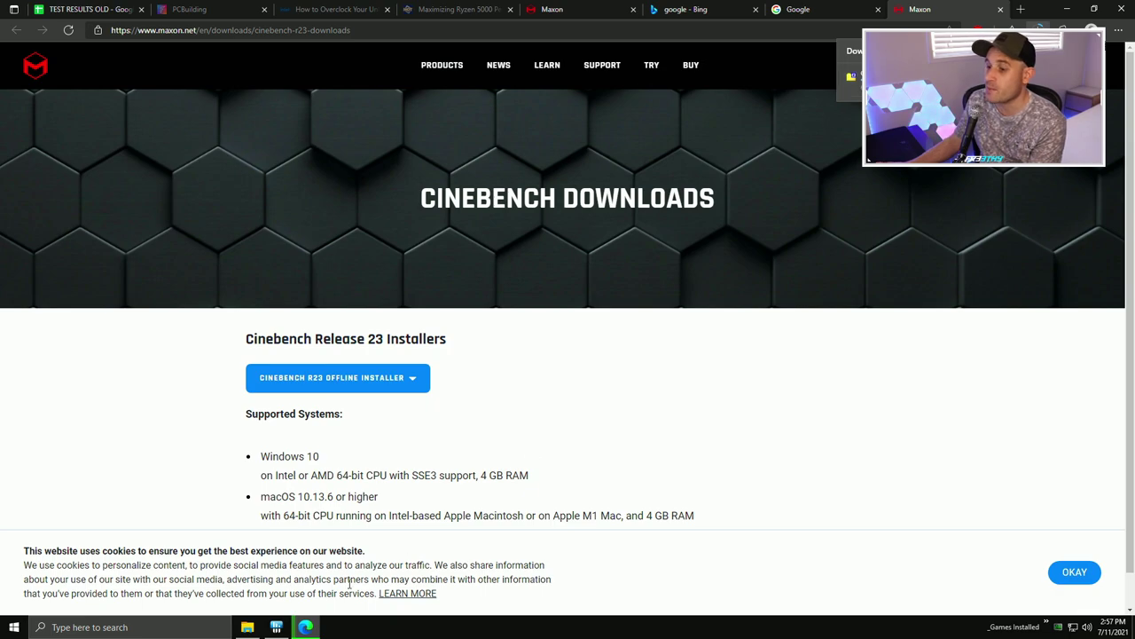
Start HWiNFO64's sensor monitoring, then reposition the Sensor Status window and extend its height.
{"action": "left_click", "coordinate": [580, 342]}
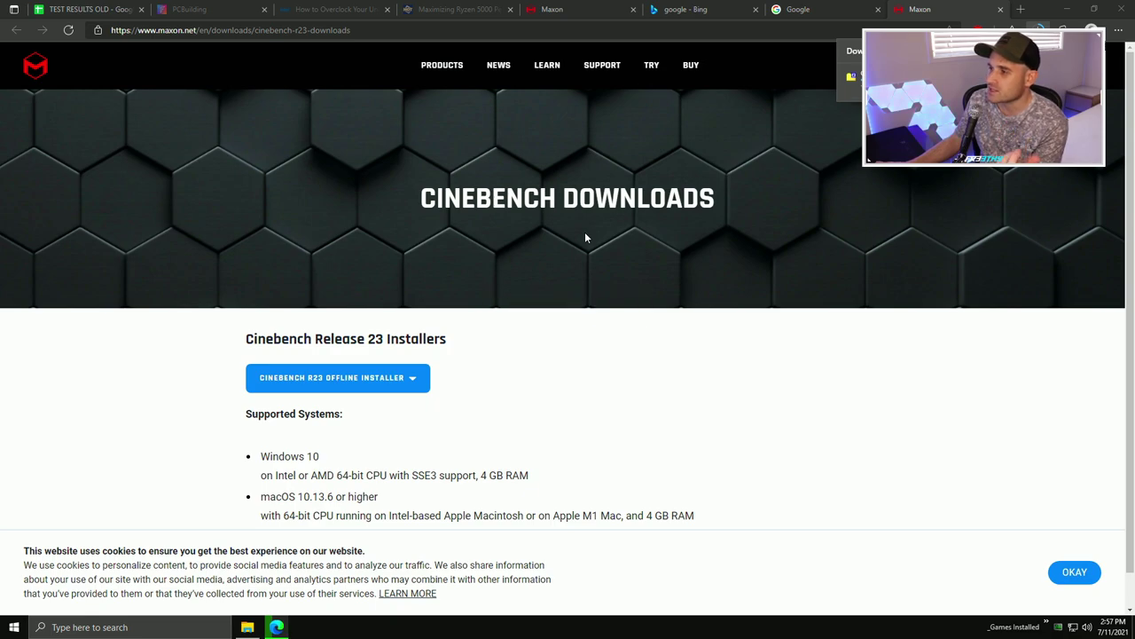
{"action": "left_click_drag", "start_coordinate": [696, 47], "coordinate": [607, 43]}
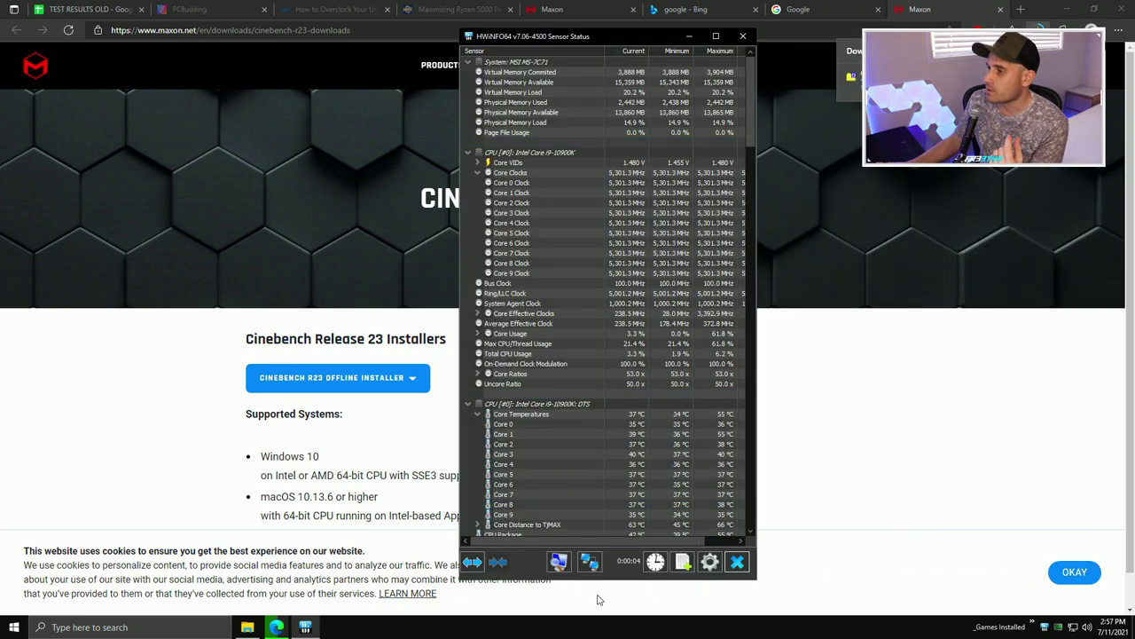
{"action": "left_click_drag", "start_coordinate": [615, 581], "coordinate": [615, 612]}
Check the core clocks, Ring/LLC clock, core temperatures and Vcore in the HWiNFO64 sensor readings.
{"action": "left_click", "coordinate": [586, 172]}
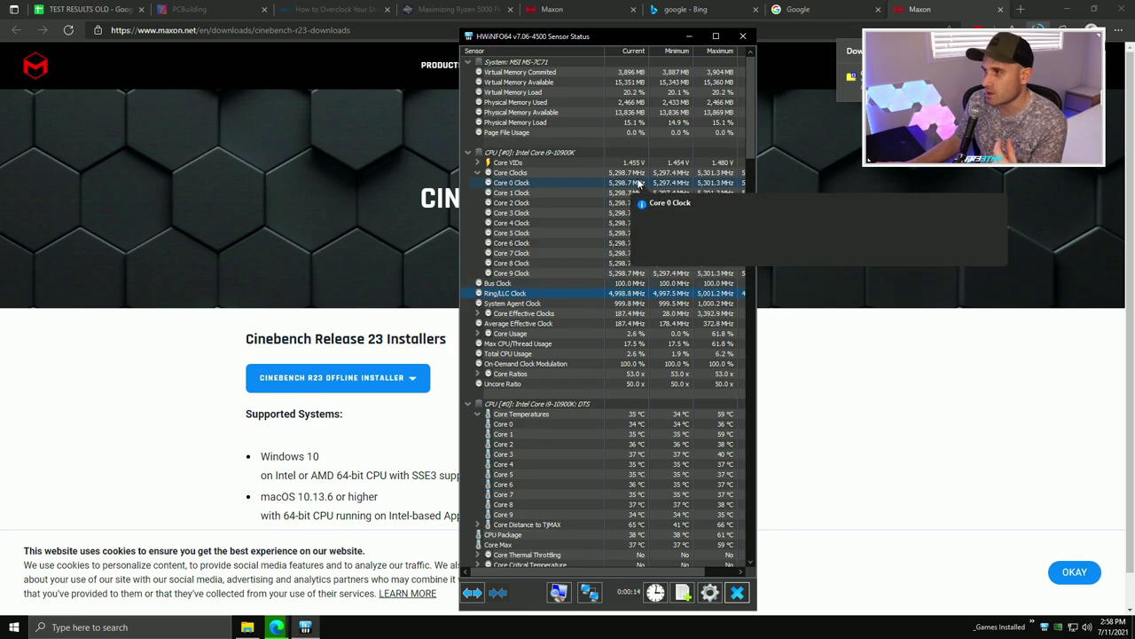
{"action": "left_click", "coordinate": [657, 293]}
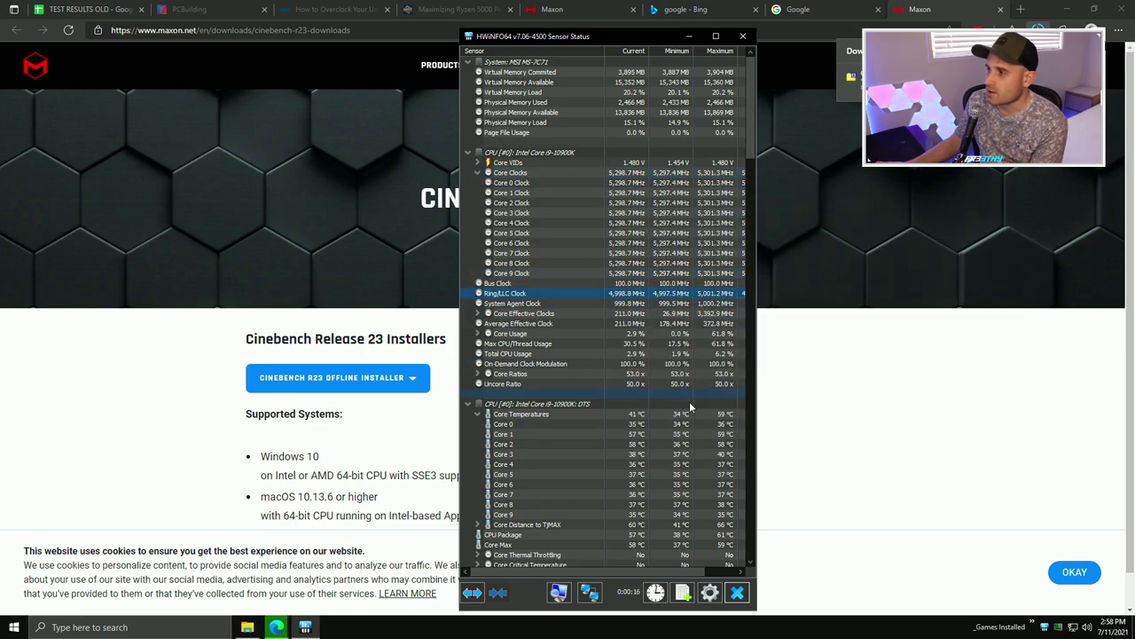
{"action": "scroll", "coordinate": [690, 340], "scroll_direction": "down", "scroll_amount": 15}
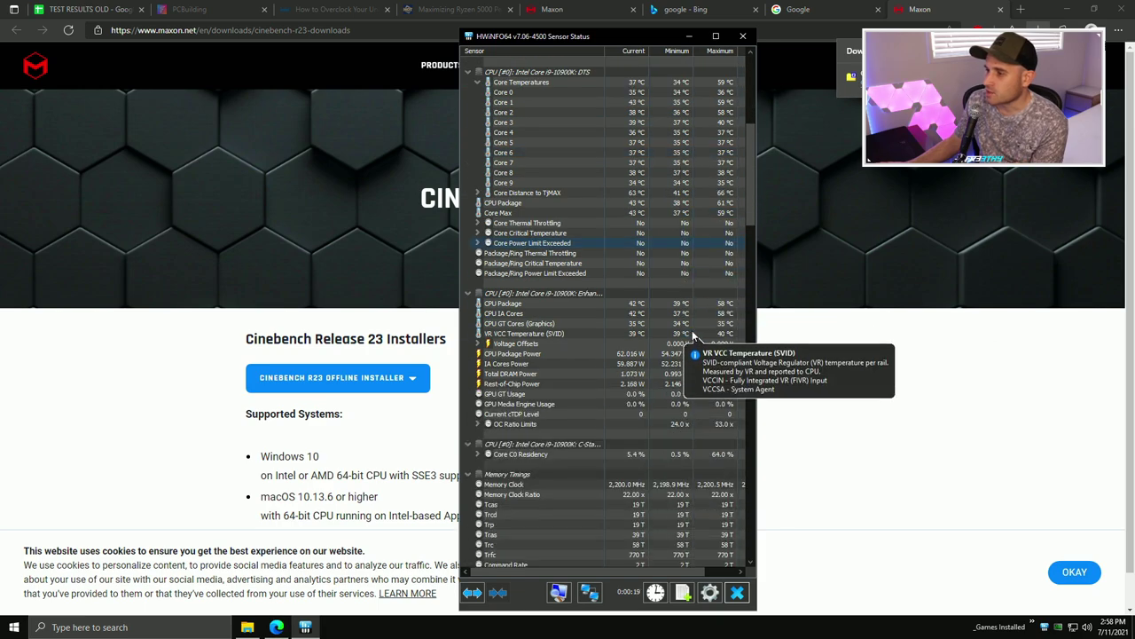
{"action": "scroll", "coordinate": [651, 339], "scroll_direction": "down", "scroll_amount": 5}
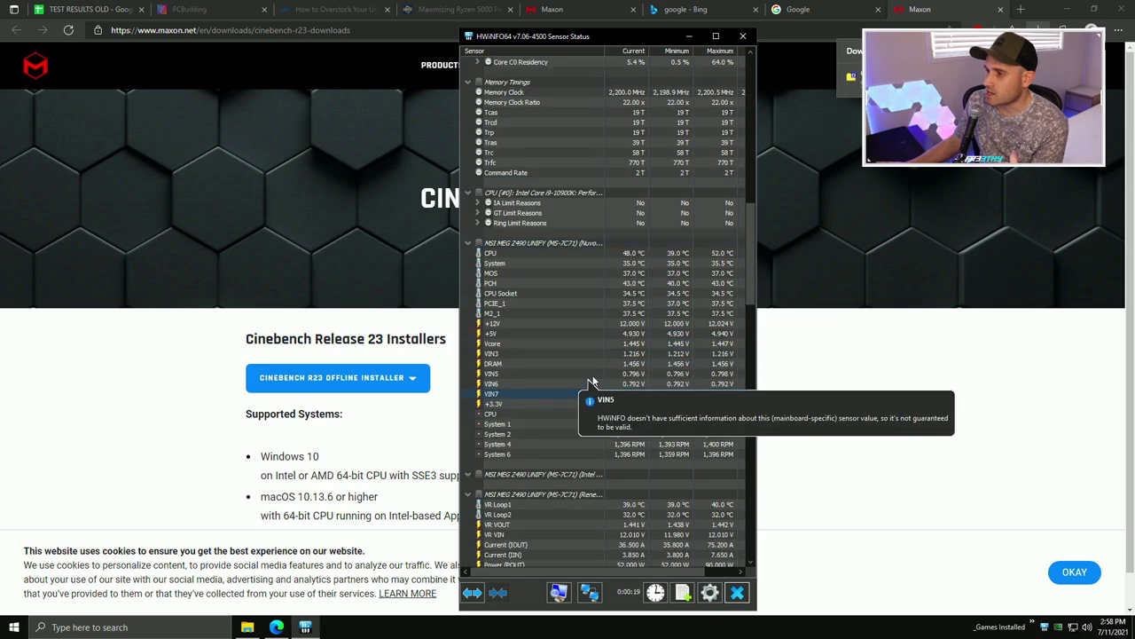
{"action": "left_click", "coordinate": [646, 344]}
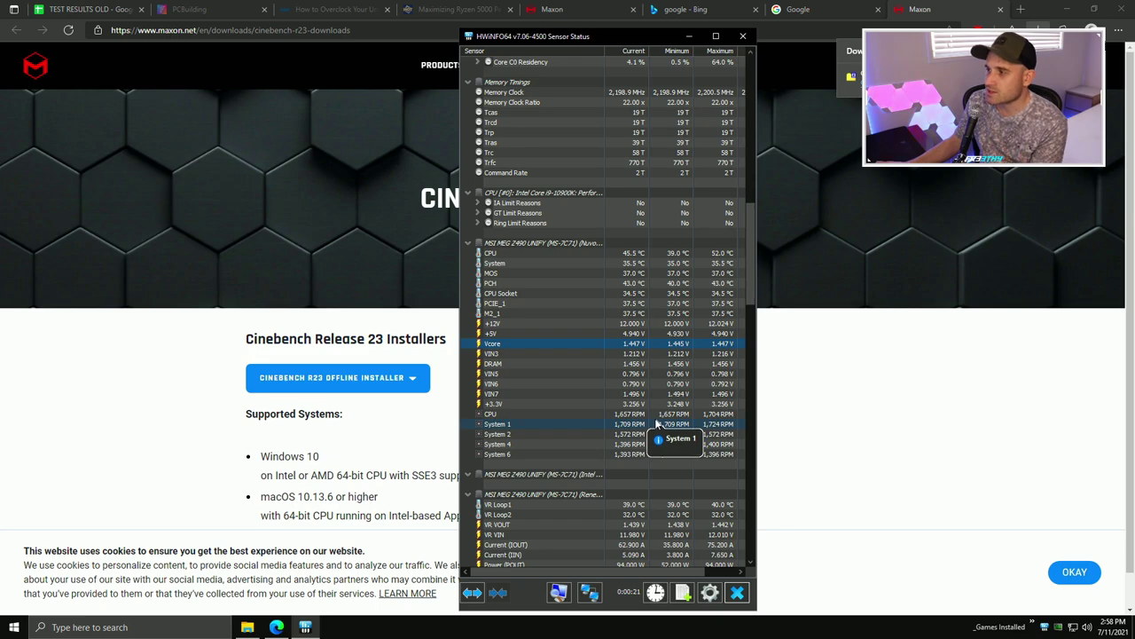
{"action": "scroll", "coordinate": [656, 417], "scroll_direction": "down", "scroll_amount": 3}
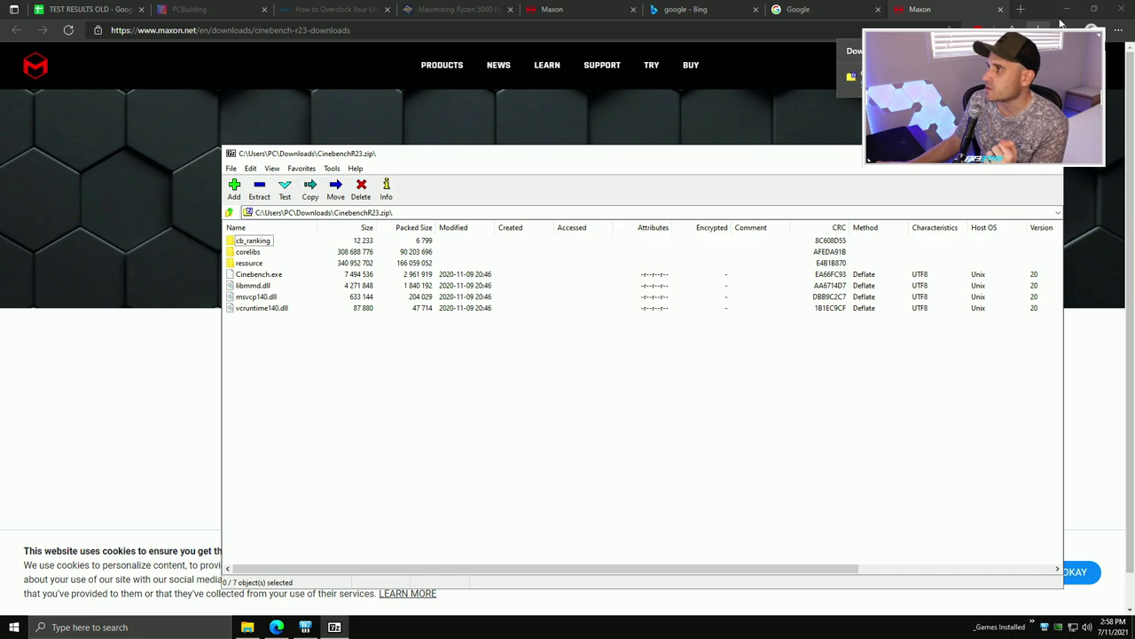
Extract the downloaded CinebenchR23 archive into its own CinebenchR23 folder in Downloads.
{"action": "left_click", "coordinate": [1054, 152]}
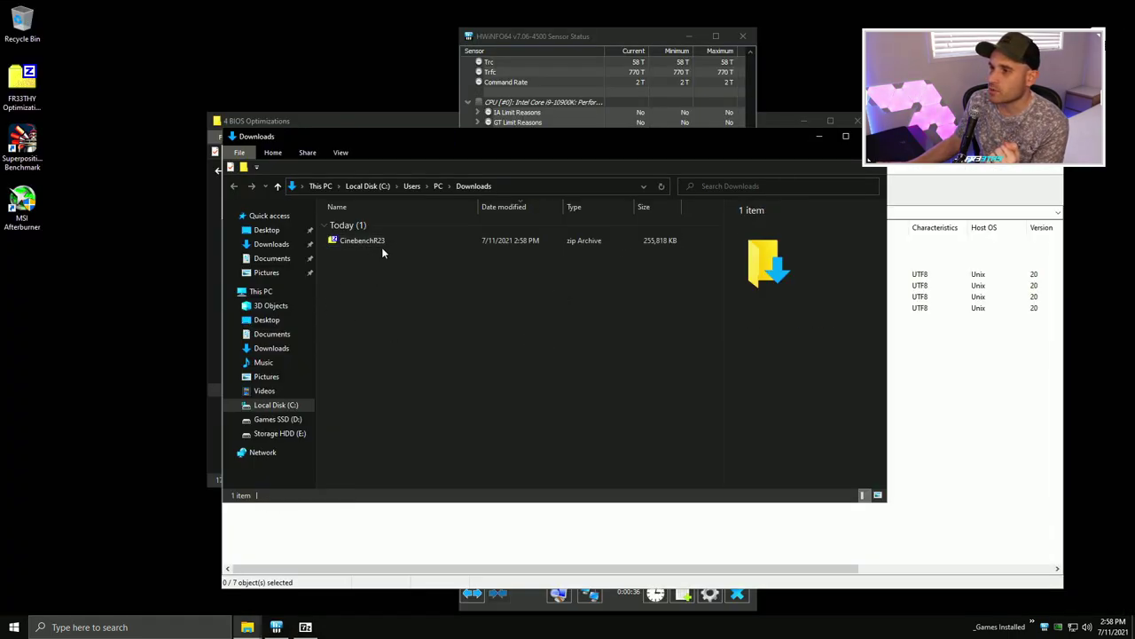
{"action": "right_click", "coordinate": [383, 243]}
{"action": "left_click", "coordinate": [448, 273]}
{"action": "left_click", "coordinate": [573, 388]}
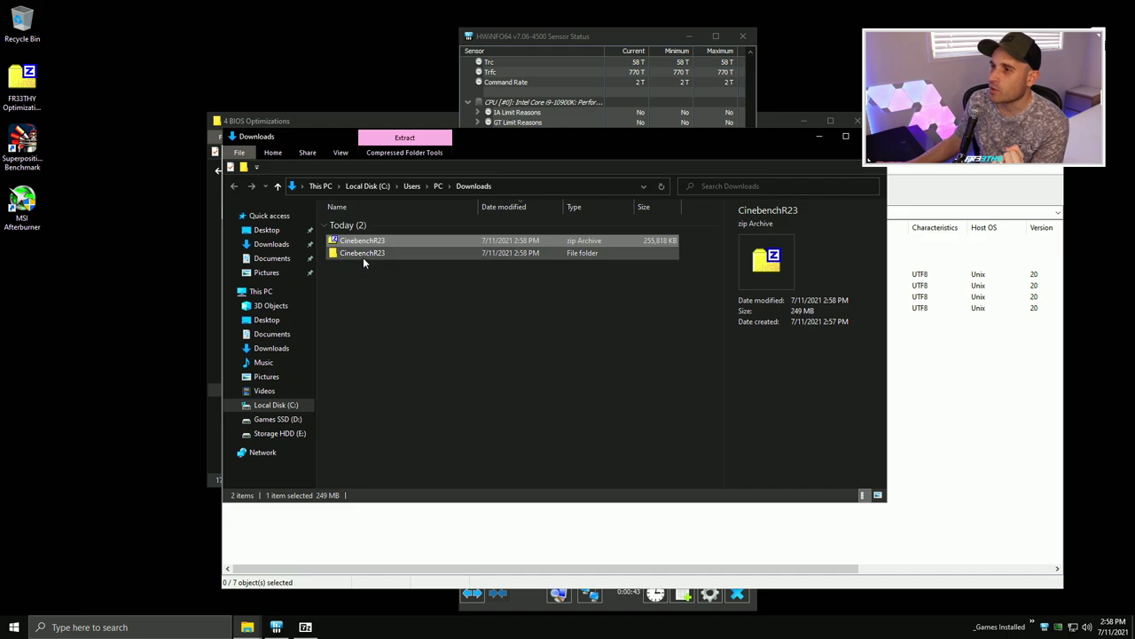
Create a shortcut to the Cinebench application in the extracted folder and move it to the desktop.
{"action": "double_click", "coordinate": [363, 257]}
{"action": "left_click", "coordinate": [360, 260]}
{"action": "right_click", "coordinate": [369, 262]}
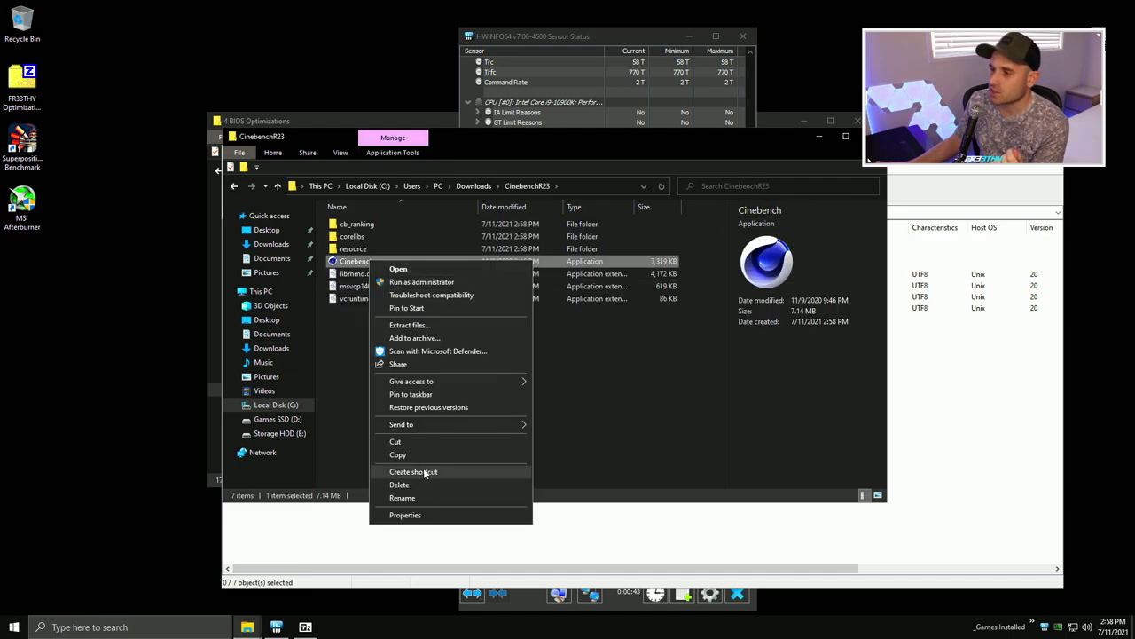
{"action": "left_click", "coordinate": [426, 474]}
{"action": "left_click_drag", "start_coordinate": [377, 262], "coordinate": [24, 346]}
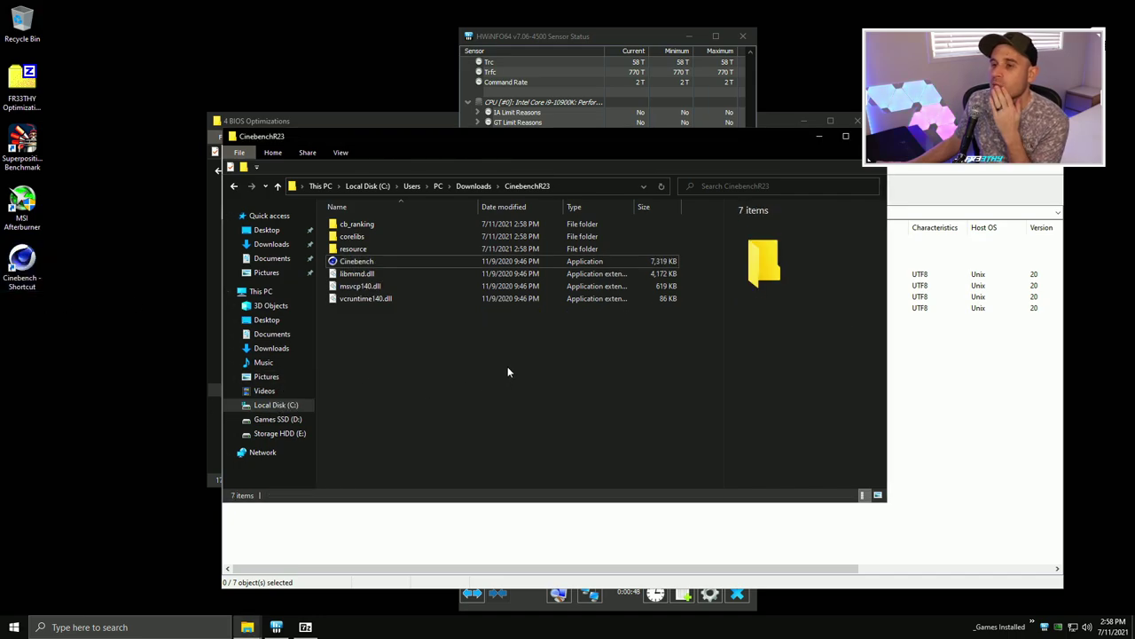
Clear the desktop by closing the CinebenchR23 folder, the zip archive window, HWiNFO64 and the 4 BIOS Optimizations folder.
{"action": "left_click", "coordinate": [875, 136]}
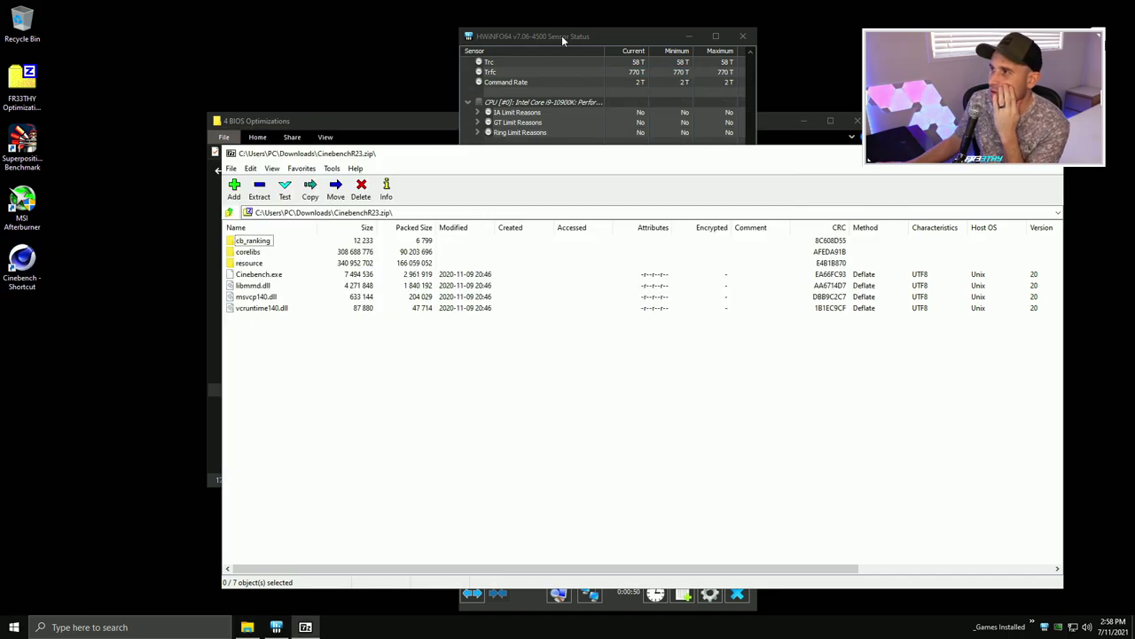
{"action": "left_click_drag", "start_coordinate": [561, 35], "coordinate": [867, 24]}
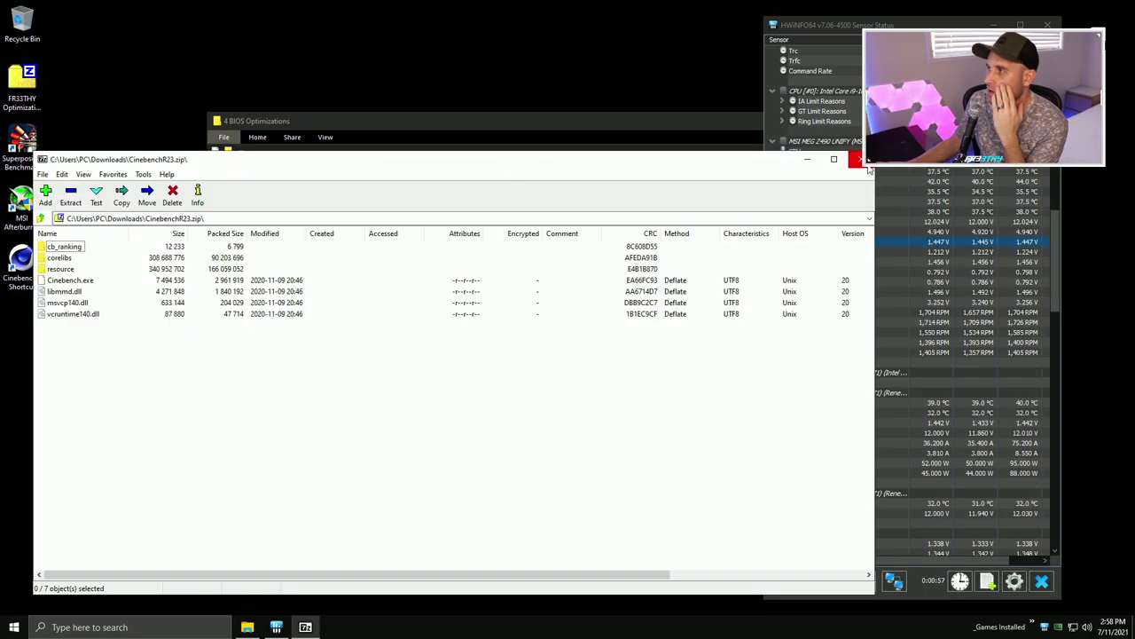
{"action": "left_click", "coordinate": [865, 157]}
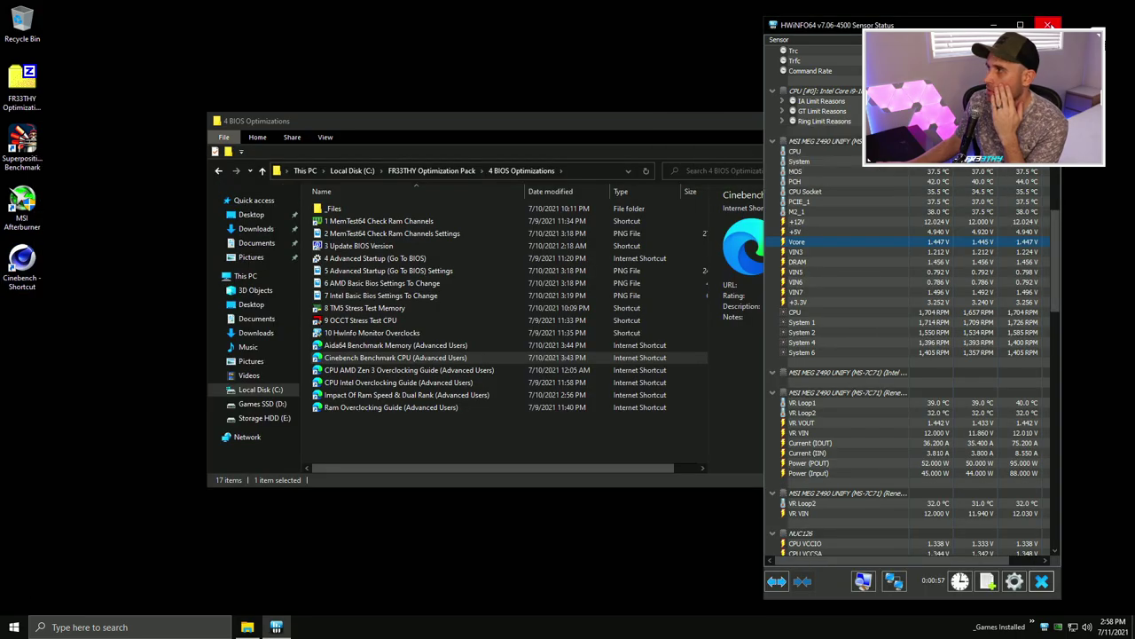
{"action": "key", "text": "alt+F4"}
{"action": "key", "text": "alt+F4"}
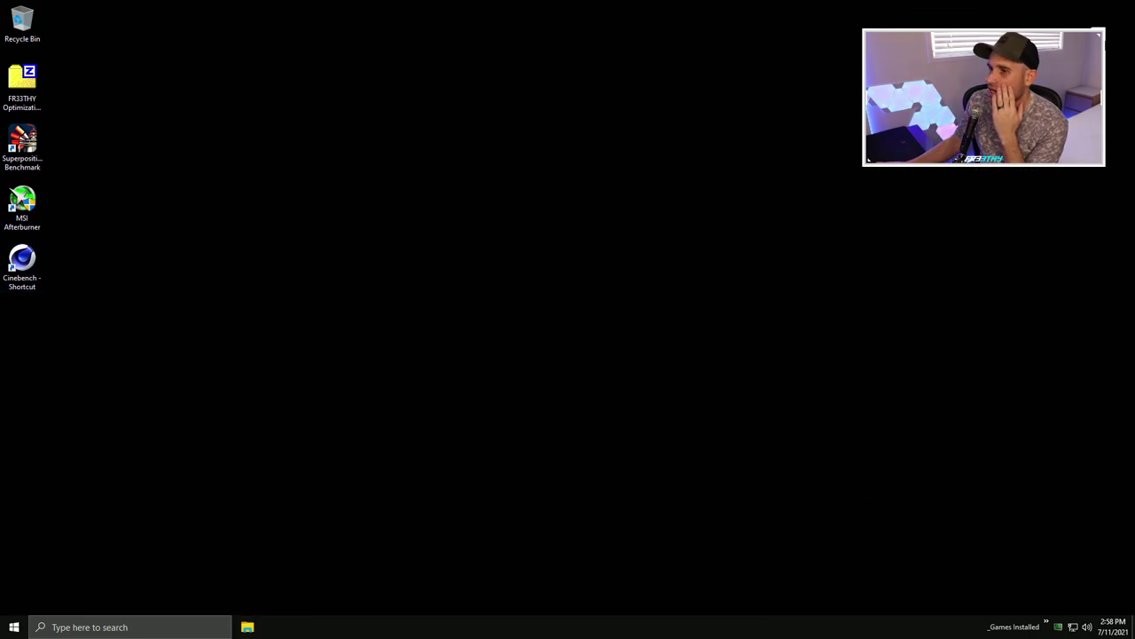